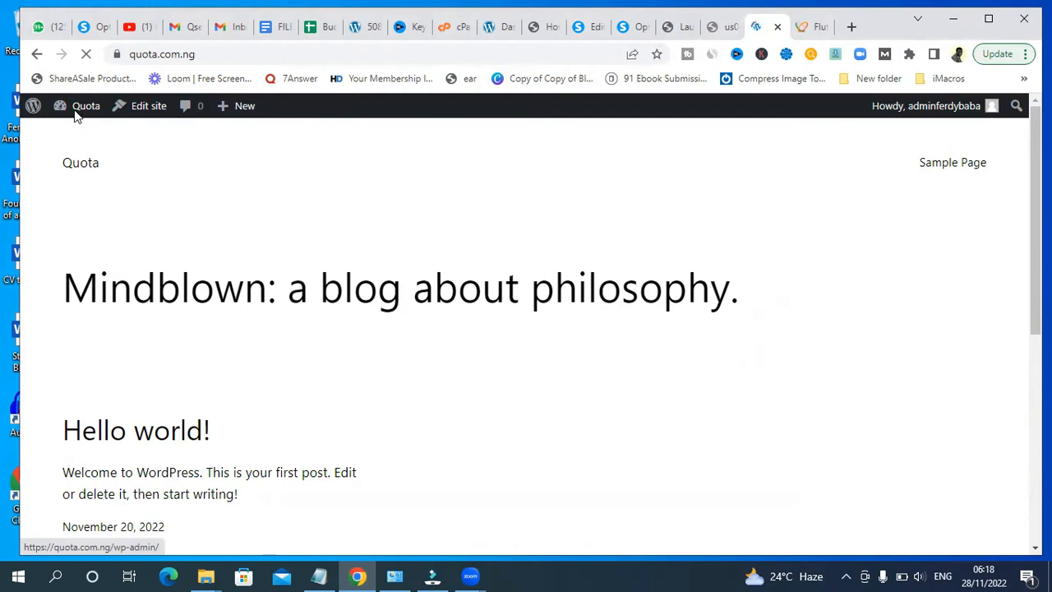
- Open the site's WordPress admin dashboard
{"action": "left_click", "coordinate": [84, 109]}
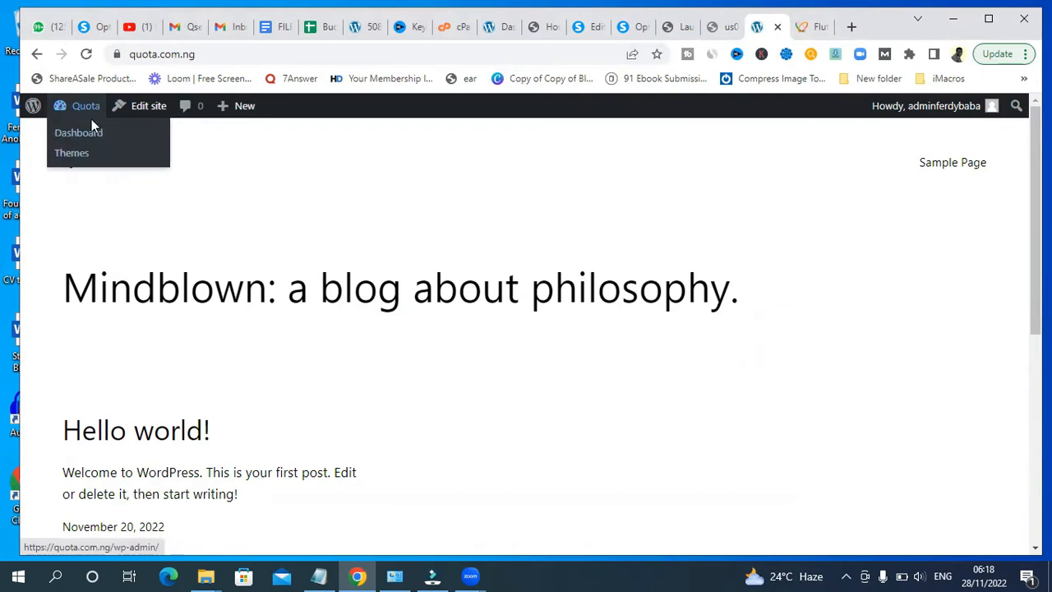
{"action": "left_click", "coordinate": [78, 137]}
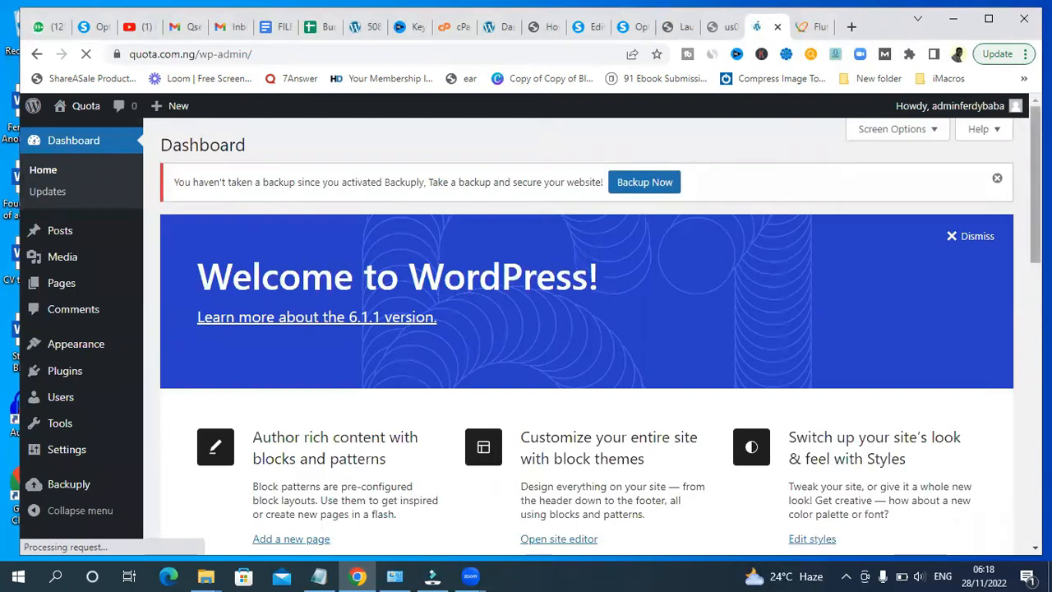
{"action": "mouse_move", "coordinate": [1024, 215]}
{"action": "left_mouse_down"}
{"action": "mouse_move", "coordinate": [1024, 278]}
{"action": "mouse_move", "coordinate": [1035, 205]}
{"action": "left_mouse_up"}
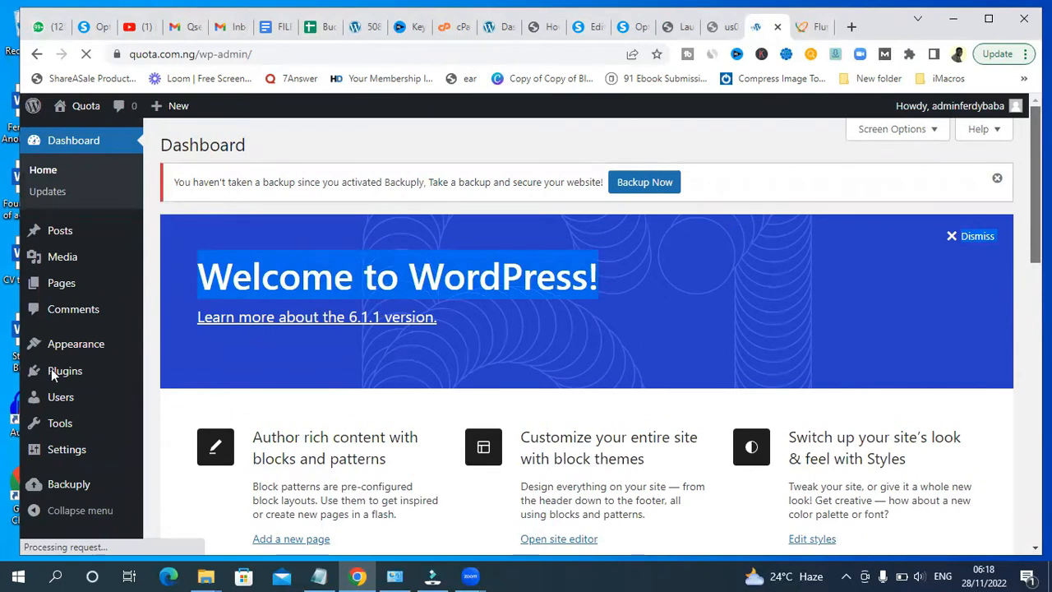
- In a new browser tab, open the ThemeForest search results for b2b website
{"action": "mouse_move", "coordinate": [89, 371]}
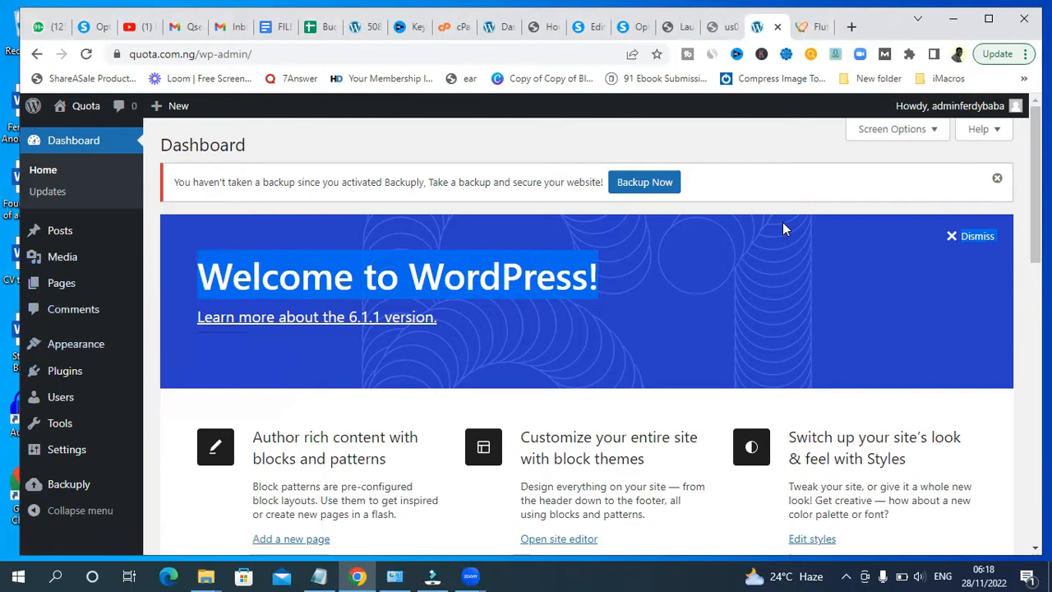
{"action": "left_click", "coordinate": [851, 26]}
{"action": "type", "text": "th"}
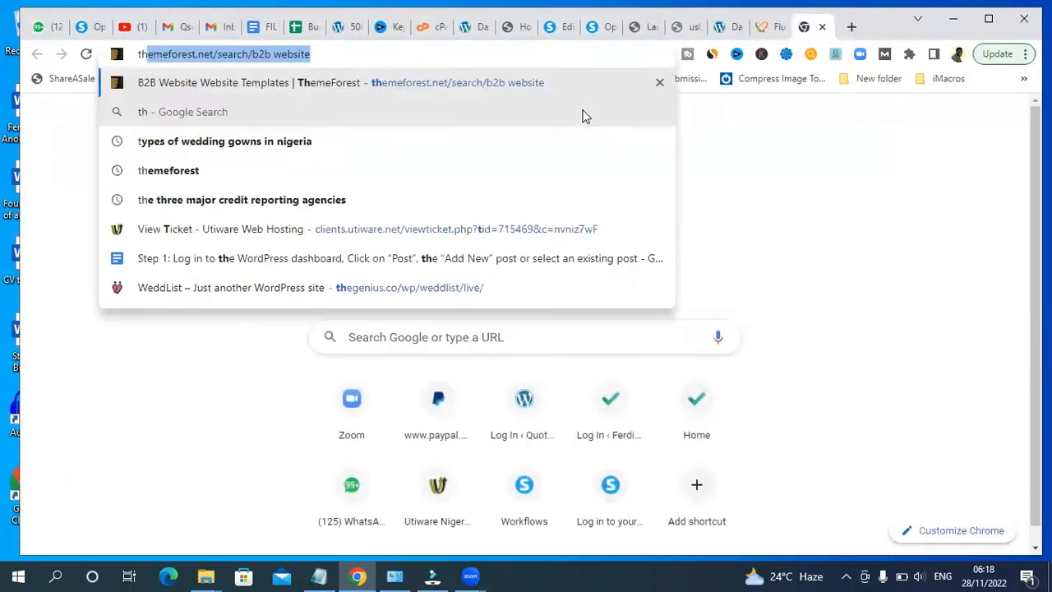
{"action": "key", "text": "Return"}
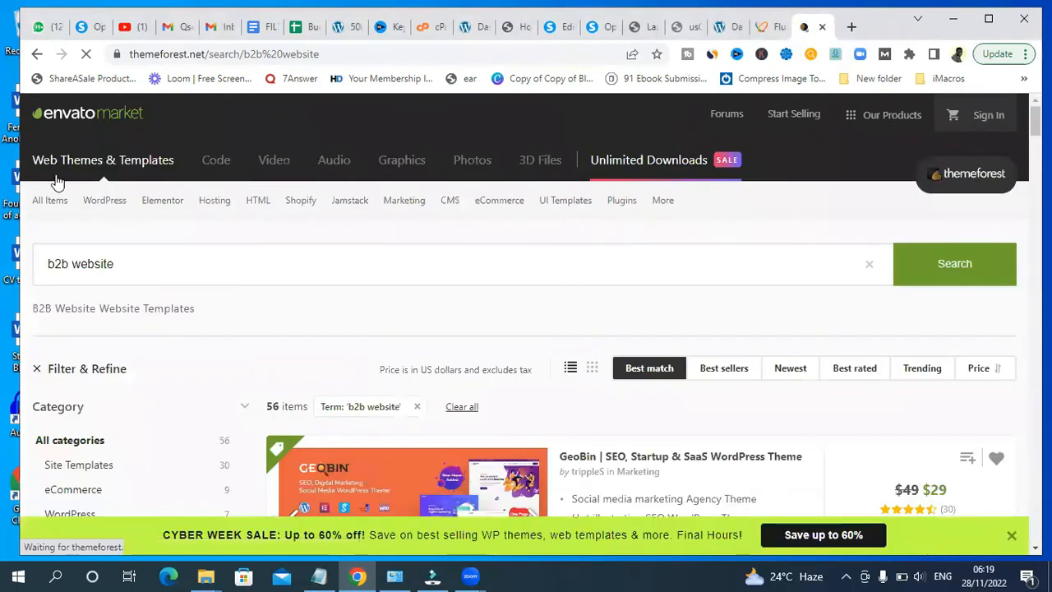
{"action": "mouse_move", "coordinate": [43, 209]}
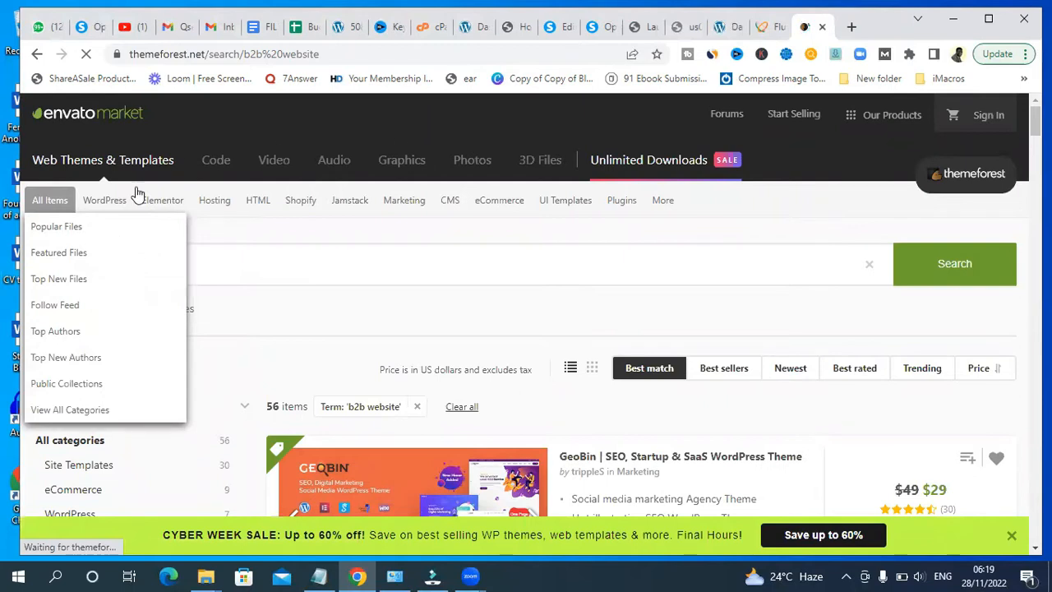
- Return to the WordPress dashboard and open the Appearance Themes page
{"action": "left_click", "coordinate": [723, 27]}
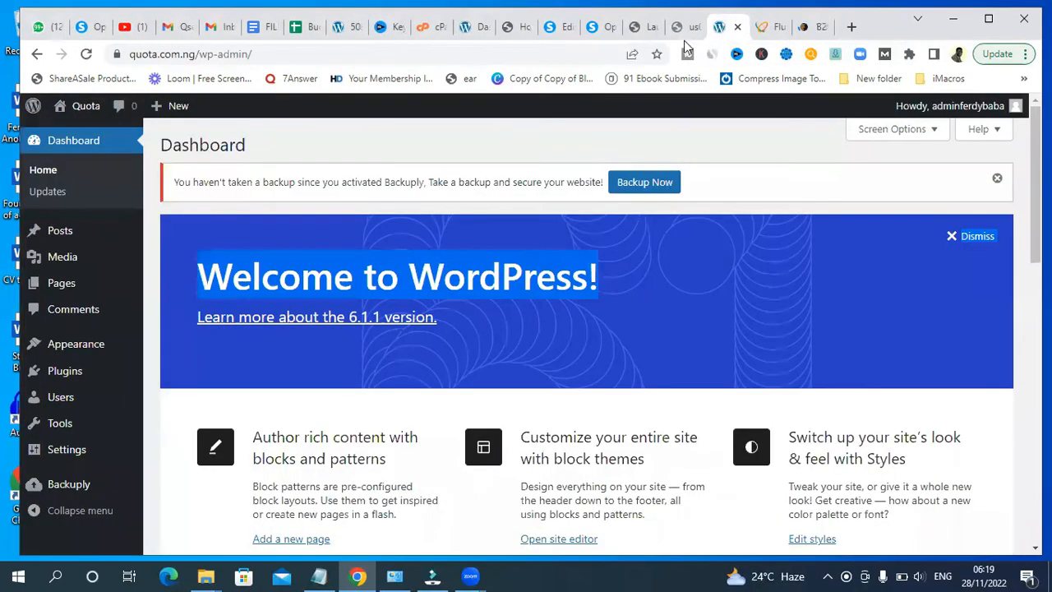
{"action": "left_click", "coordinate": [1018, 430]}
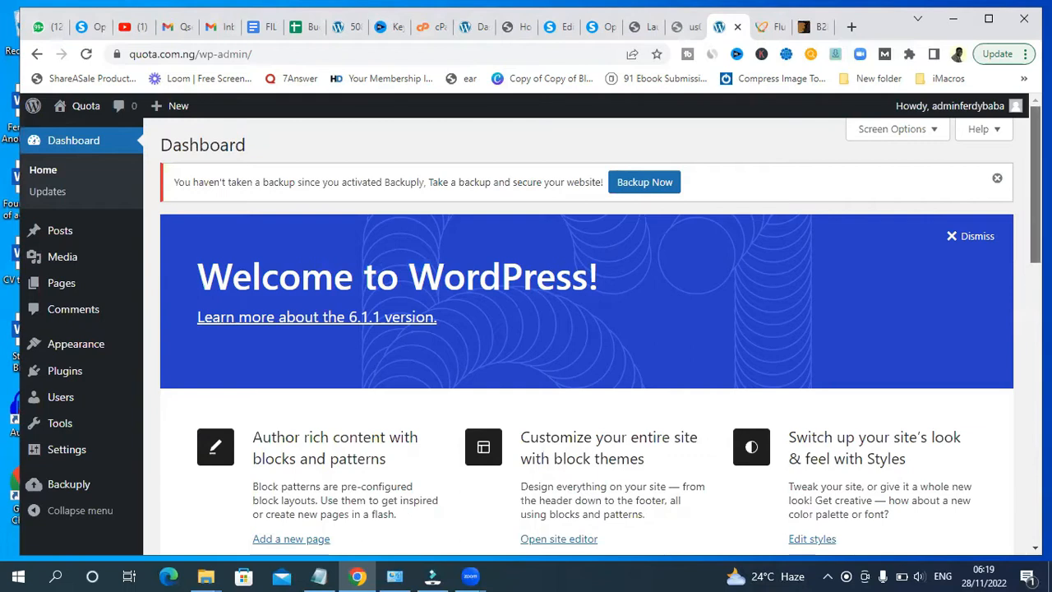
{"action": "scroll", "coordinate": [601, 330], "scroll_direction": "down", "scroll_amount": 1}
{"action": "scroll", "coordinate": [601, 331], "scroll_direction": "up", "scroll_amount": 1}
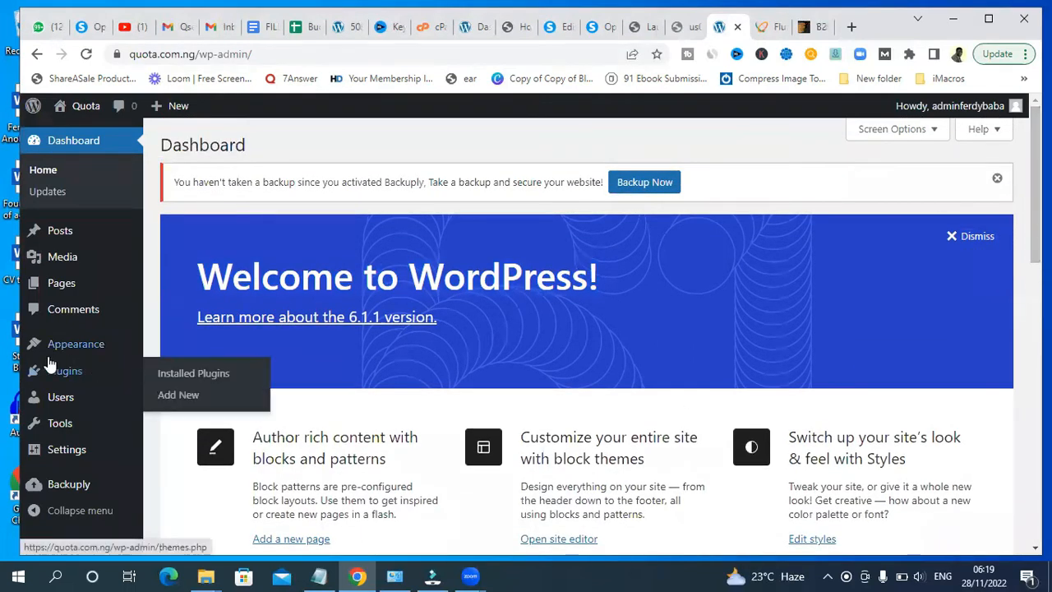
{"action": "mouse_move", "coordinate": [68, 351]}
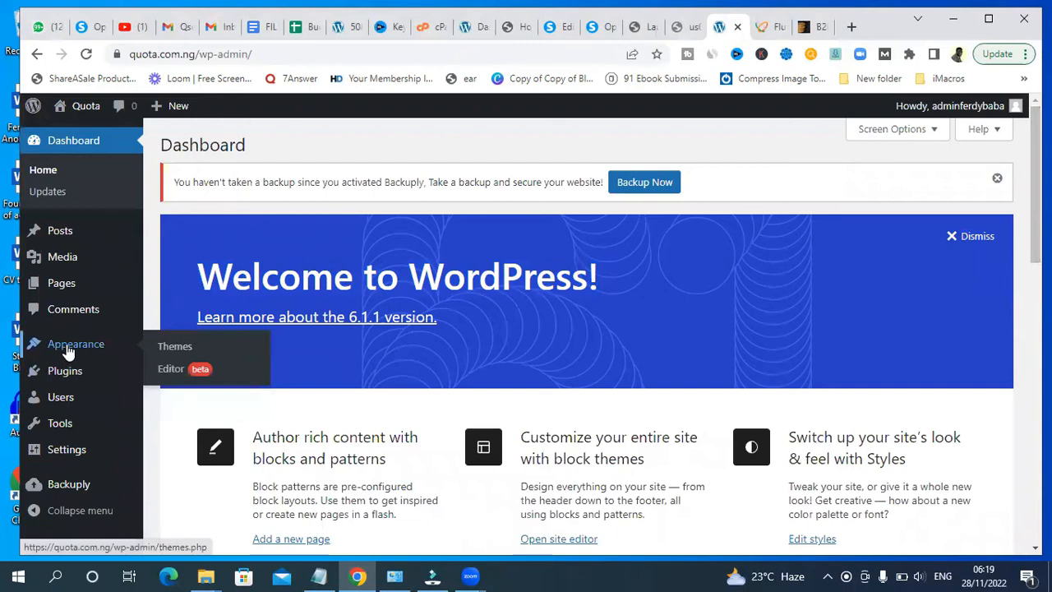
{"action": "left_click", "coordinate": [172, 357]}
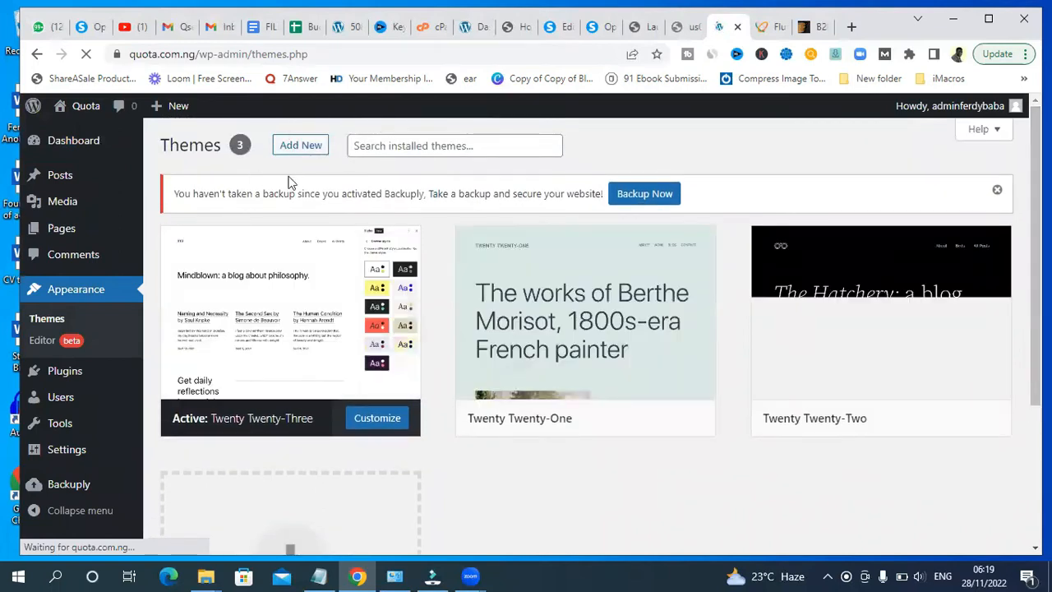
- Filter the ThemeForest b2b website results to the WordPress category
{"action": "left_click", "coordinate": [808, 27]}
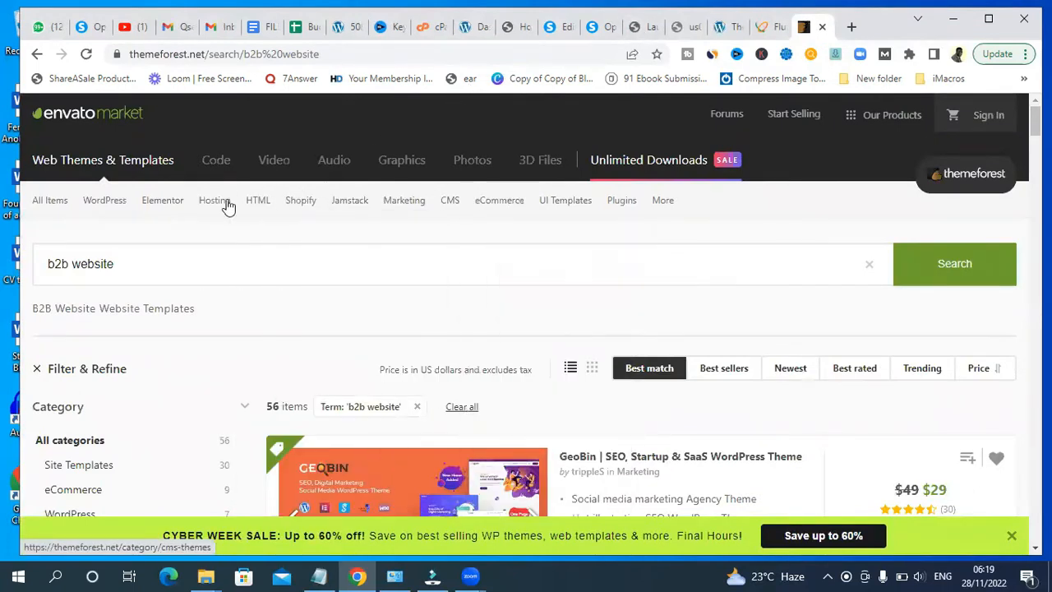
{"action": "mouse_move", "coordinate": [1035, 121]}
{"action": "left_mouse_down"}
{"action": "mouse_move", "coordinate": [1035, 211]}
{"action": "mouse_move", "coordinate": [1035, 122]}
{"action": "left_mouse_up"}
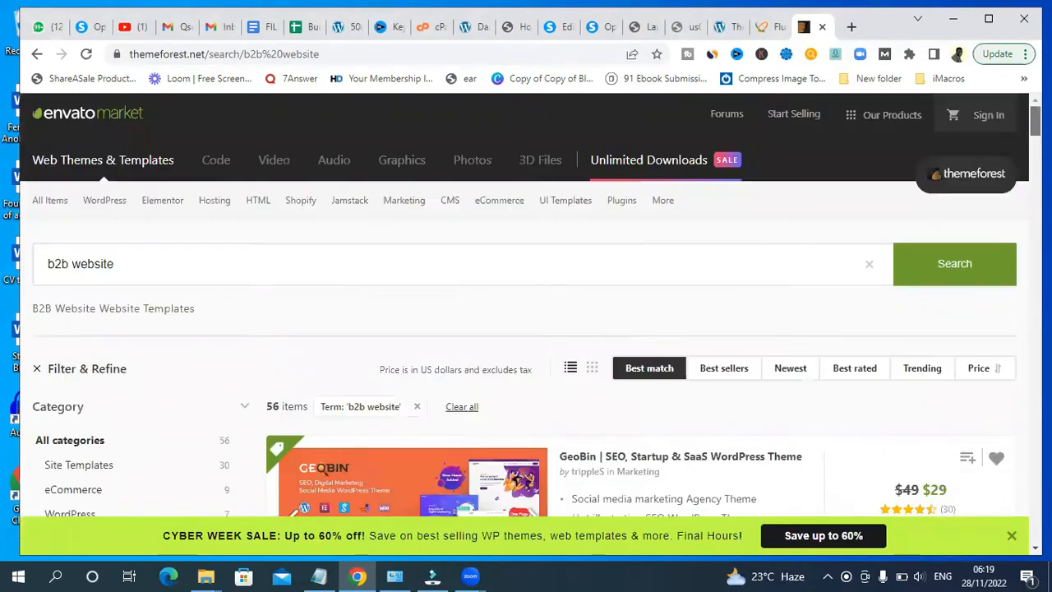
{"action": "left_click", "coordinate": [70, 511]}
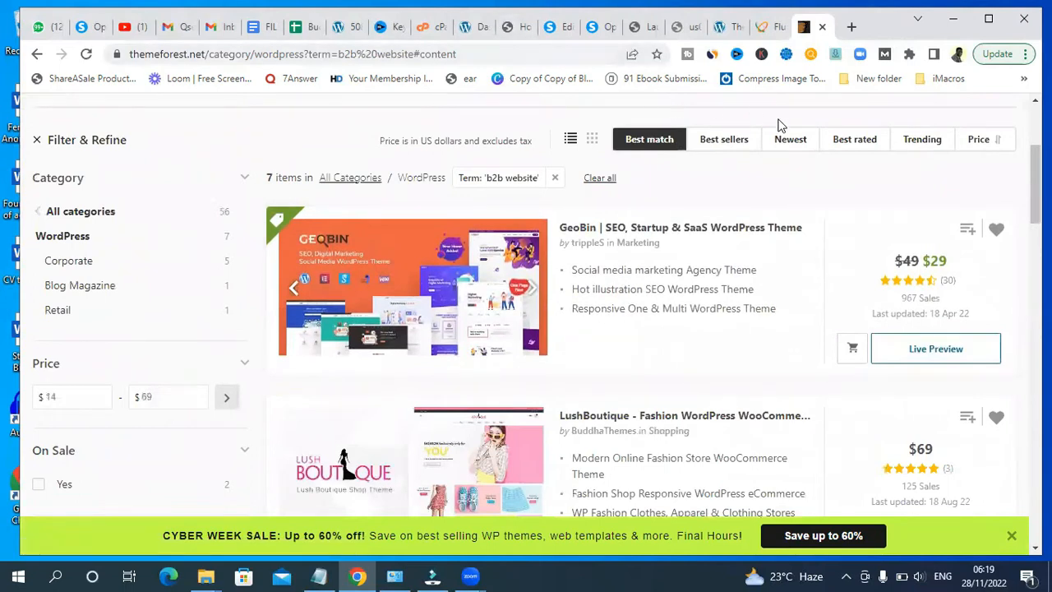
- Return to the WordPress tab and review the installed themes
{"action": "left_click", "coordinate": [720, 28]}
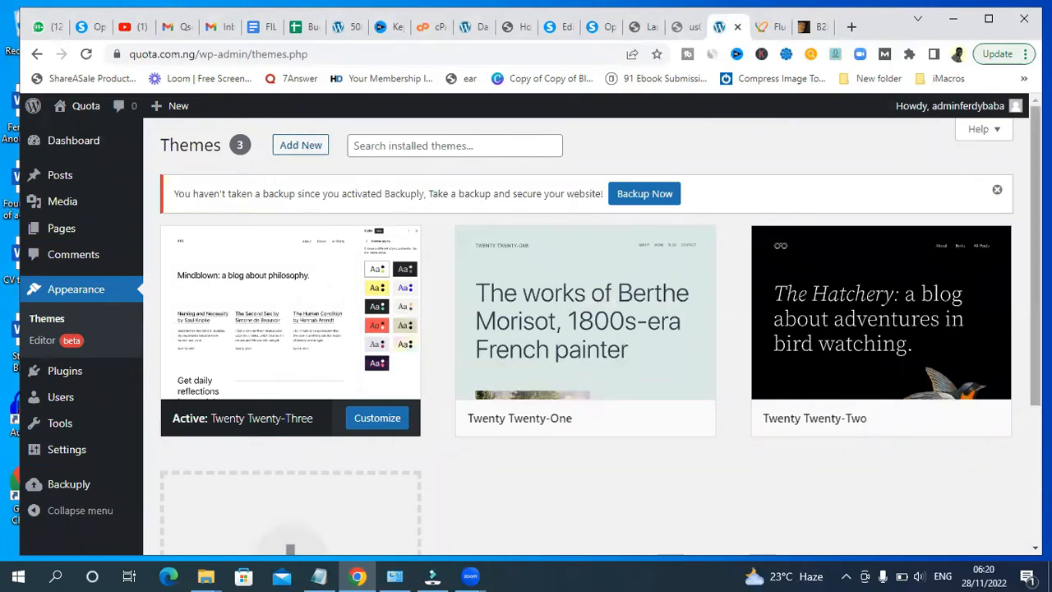
{"action": "scroll", "coordinate": [586, 329], "scroll_direction": "down", "scroll_amount": 2}
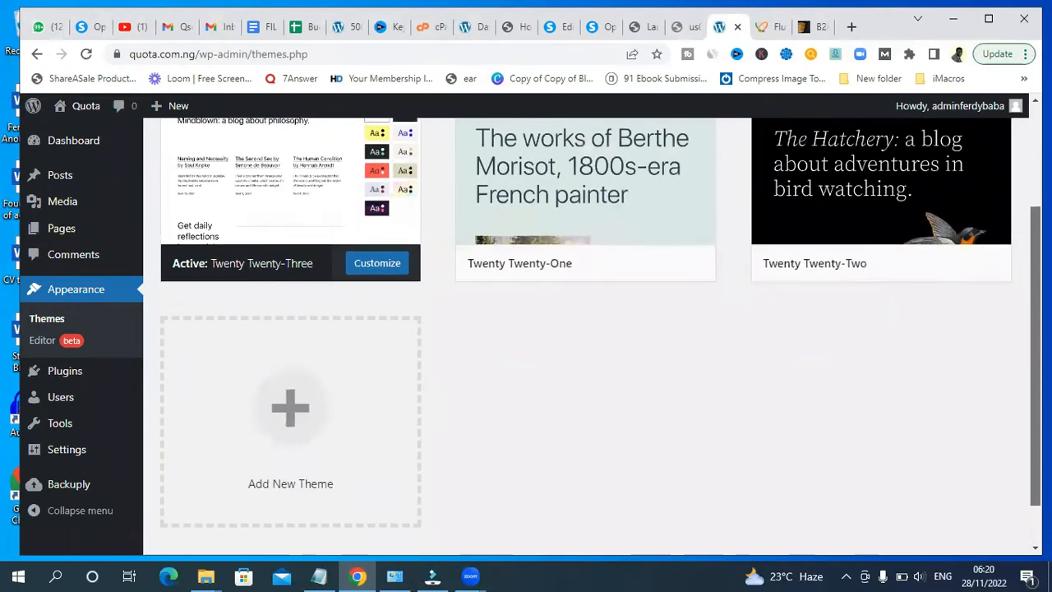
{"action": "scroll", "coordinate": [300, 247], "scroll_direction": "up", "scroll_amount": 2}
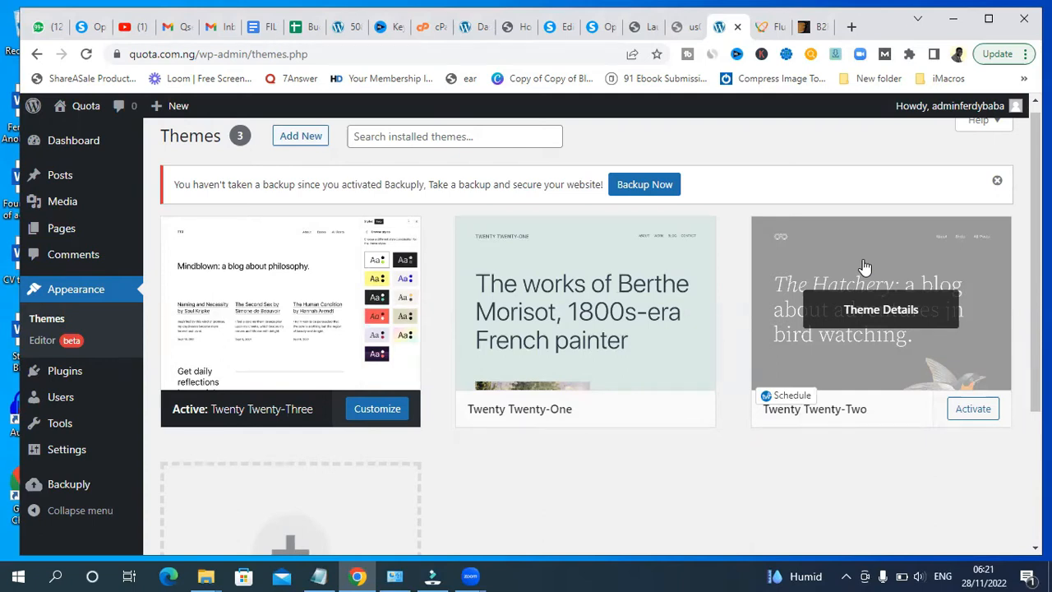
- Open the page for adding a new theme
{"action": "left_click", "coordinate": [419, 137]}
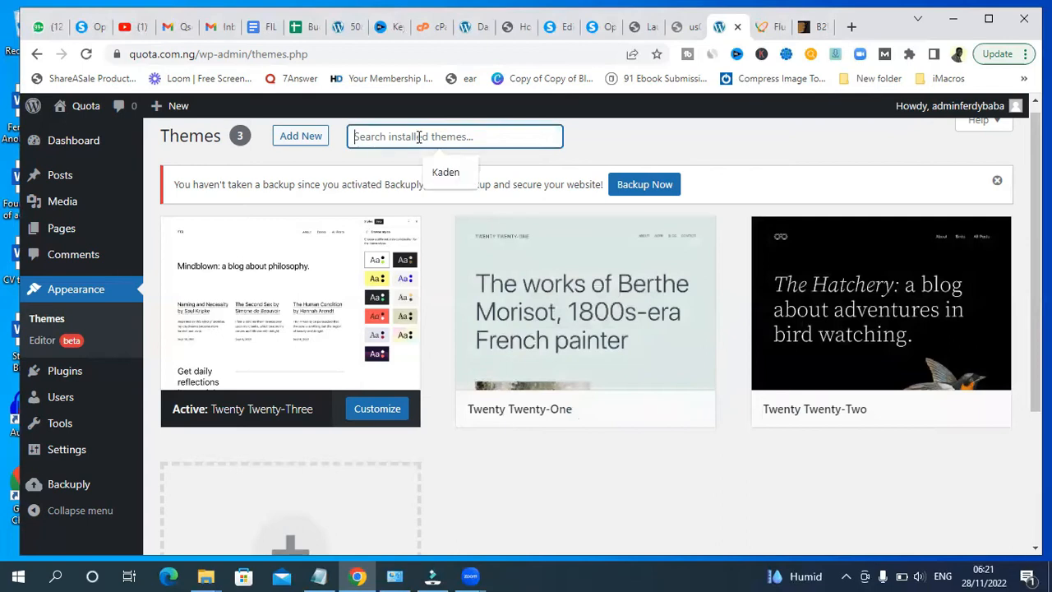
{"action": "scroll", "coordinate": [345, 143], "scroll_direction": "up", "scroll_amount": 1}
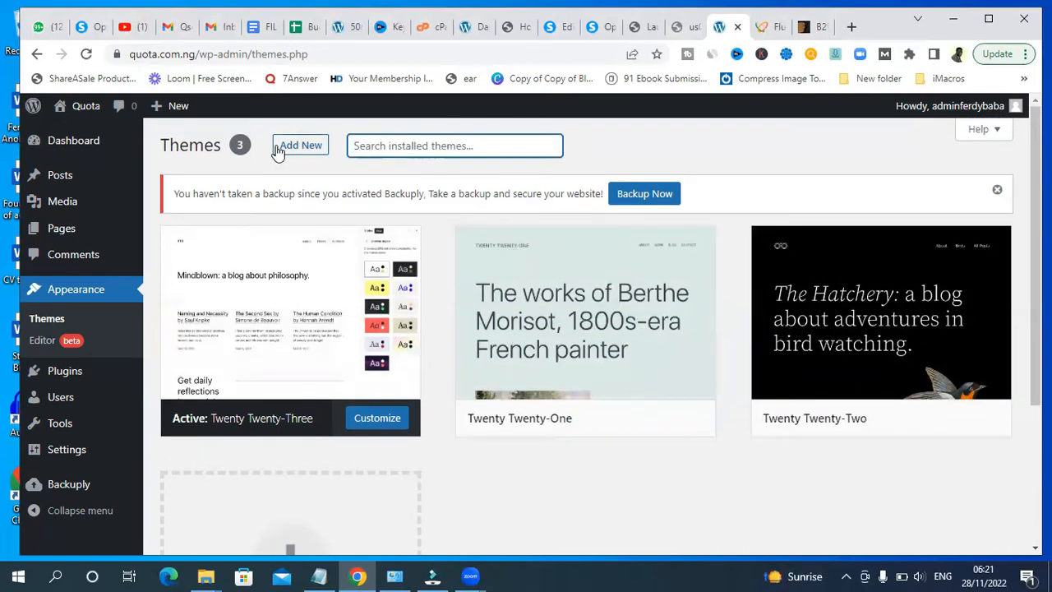
{"action": "left_click", "coordinate": [293, 147]}
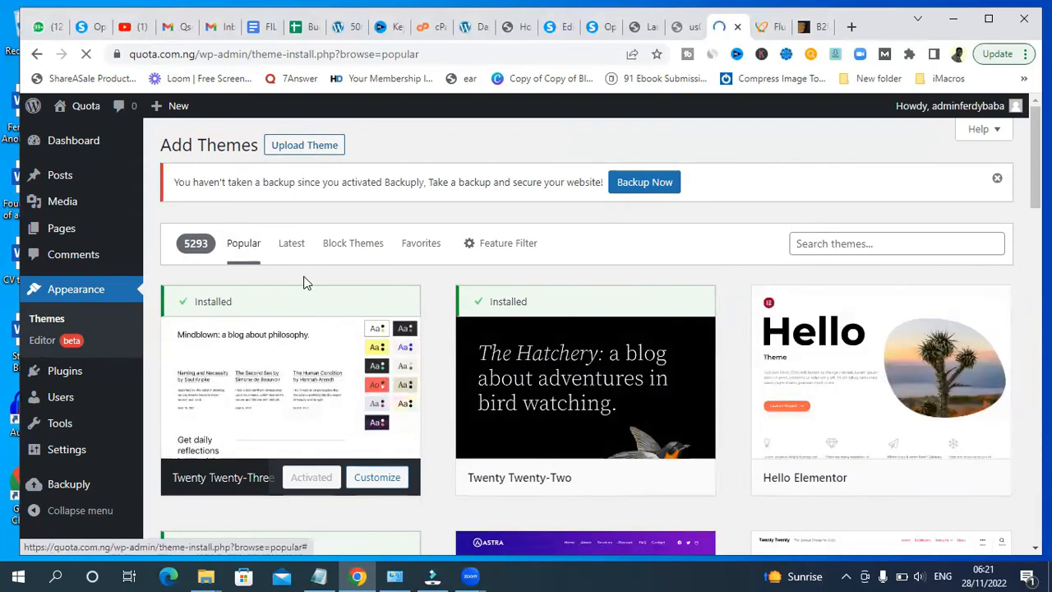
- Search the theme directory for astra
{"action": "mouse_move", "coordinate": [480, 360]}
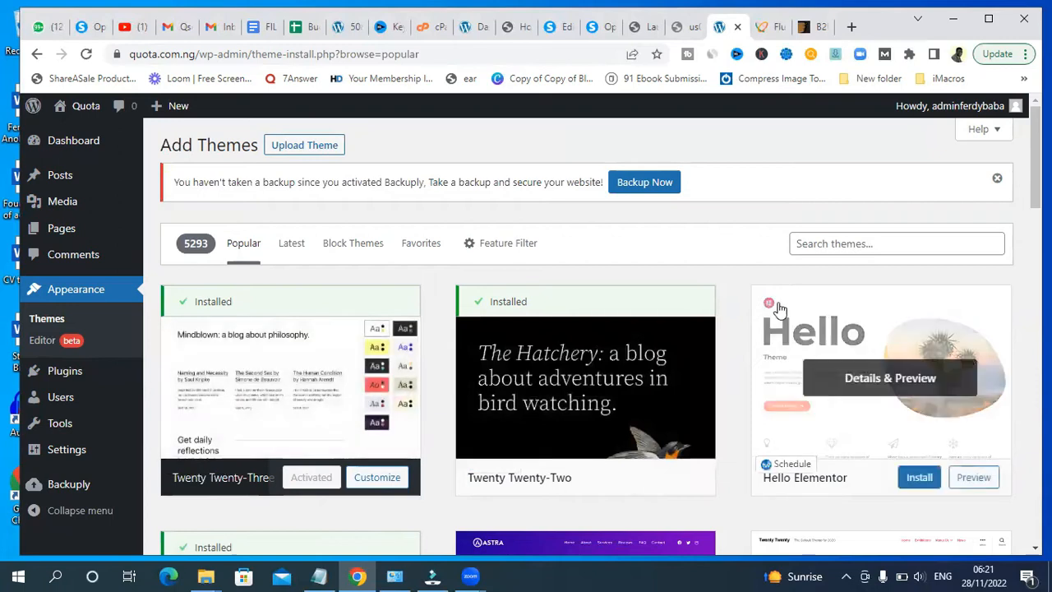
{"action": "left_click", "coordinate": [828, 243]}
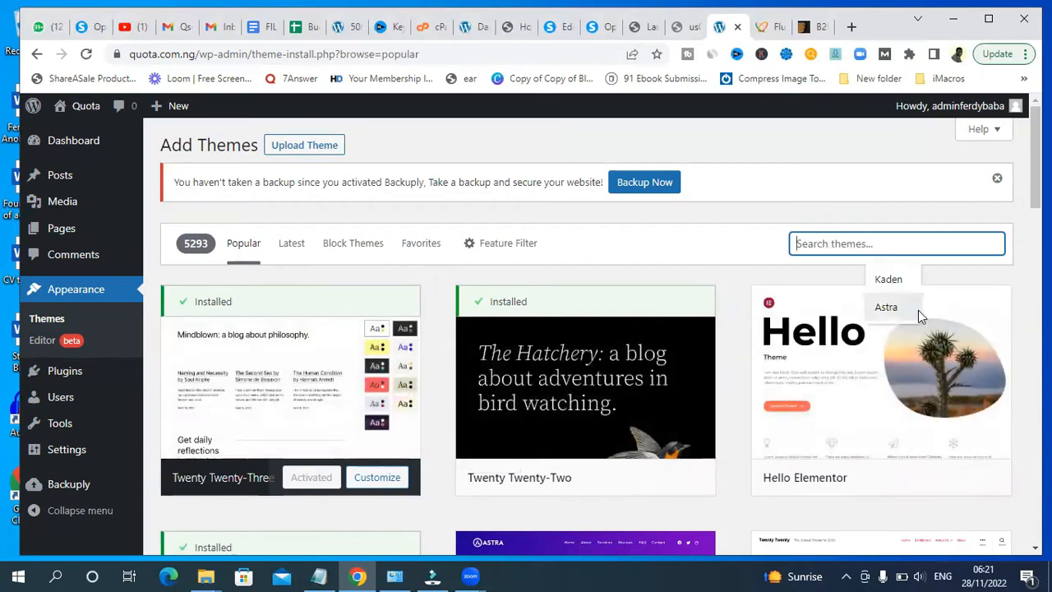
{"action": "type", "text": "astra"}
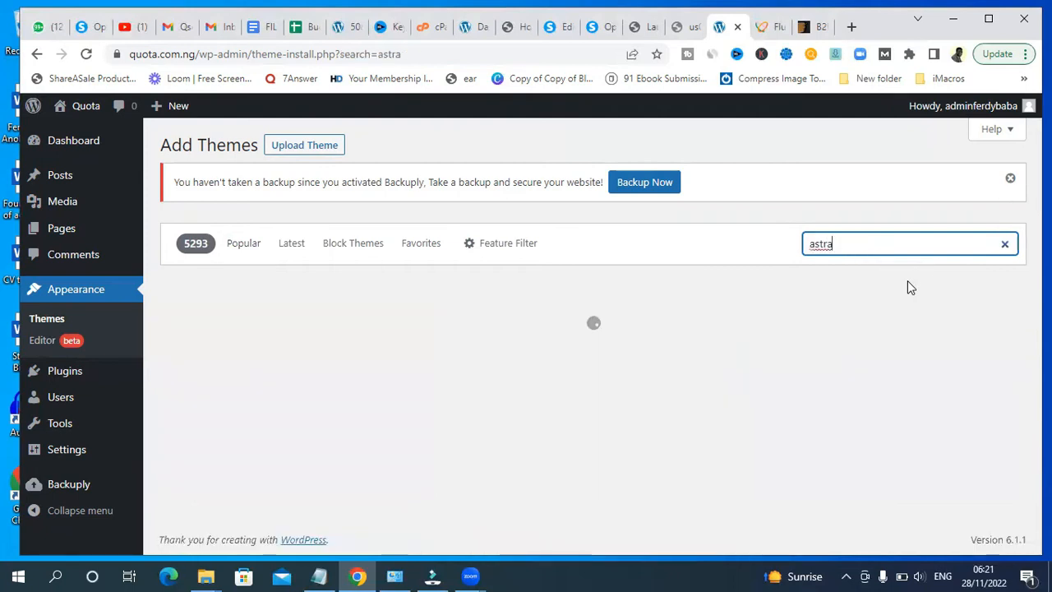
{"action": "mouse_move", "coordinate": [329, 341]}
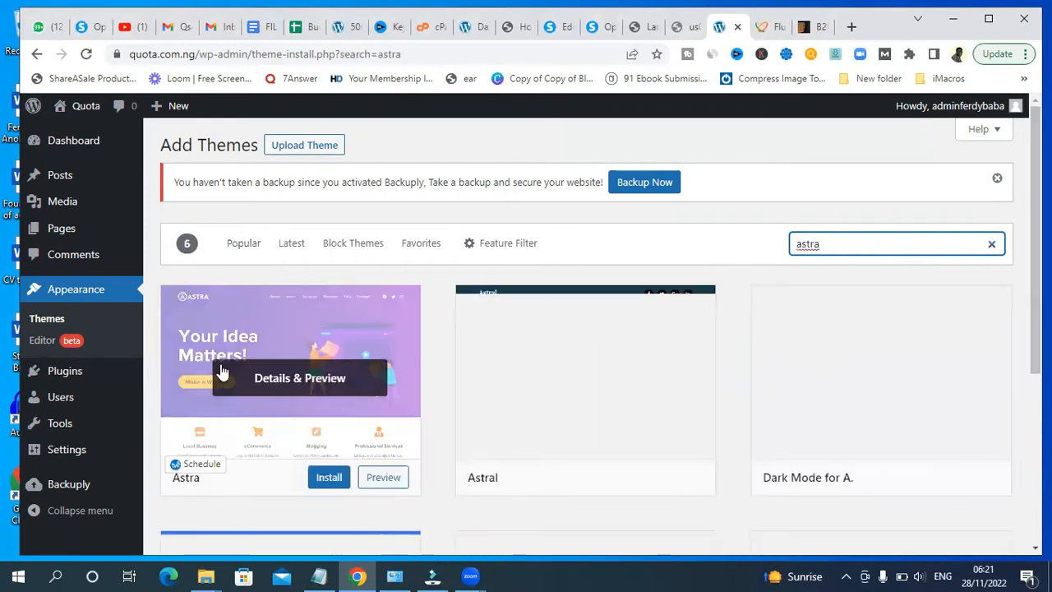
{"action": "mouse_move", "coordinate": [500, 453]}
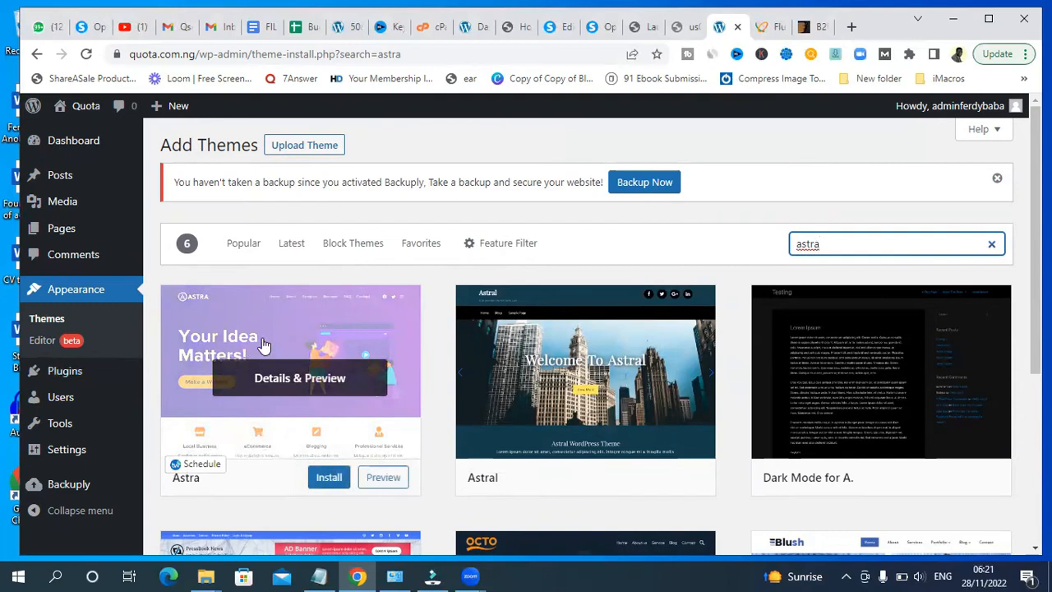
- Install the Astra theme, dismissing the error notice and retrying the installation
{"action": "left_click", "coordinate": [330, 484]}
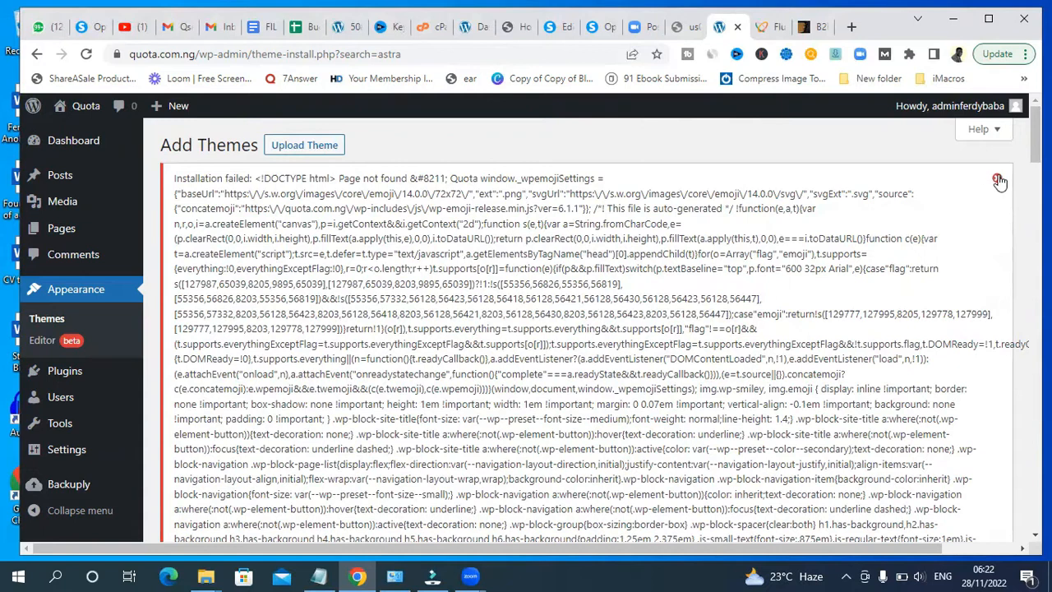
{"action": "left_click", "coordinate": [997, 178]}
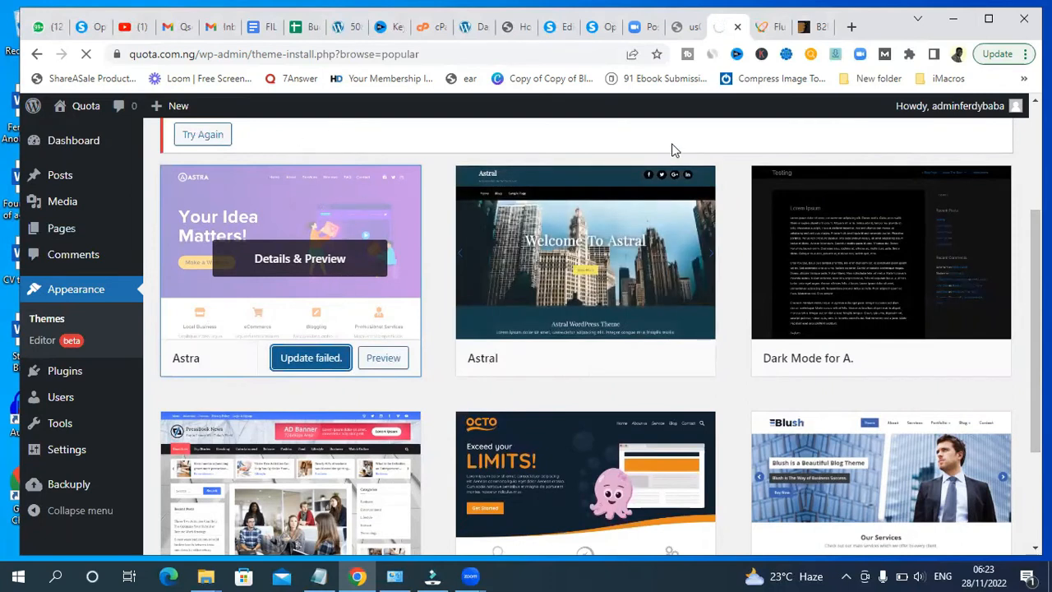
{"action": "scroll", "coordinate": [170, 225], "scroll_direction": "up", "scroll_amount": 1}
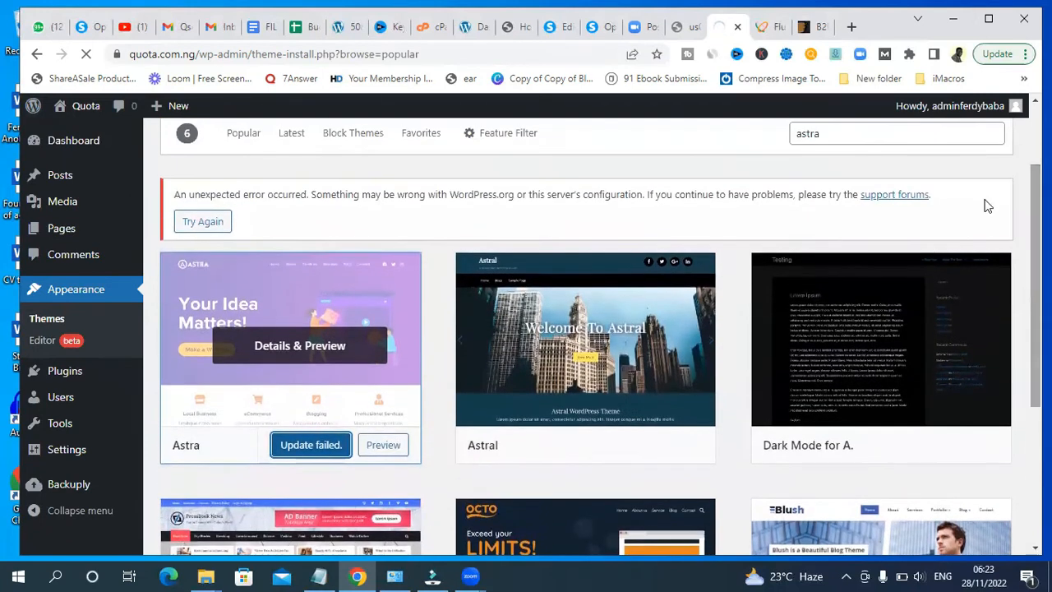
{"action": "left_click", "coordinate": [191, 225]}
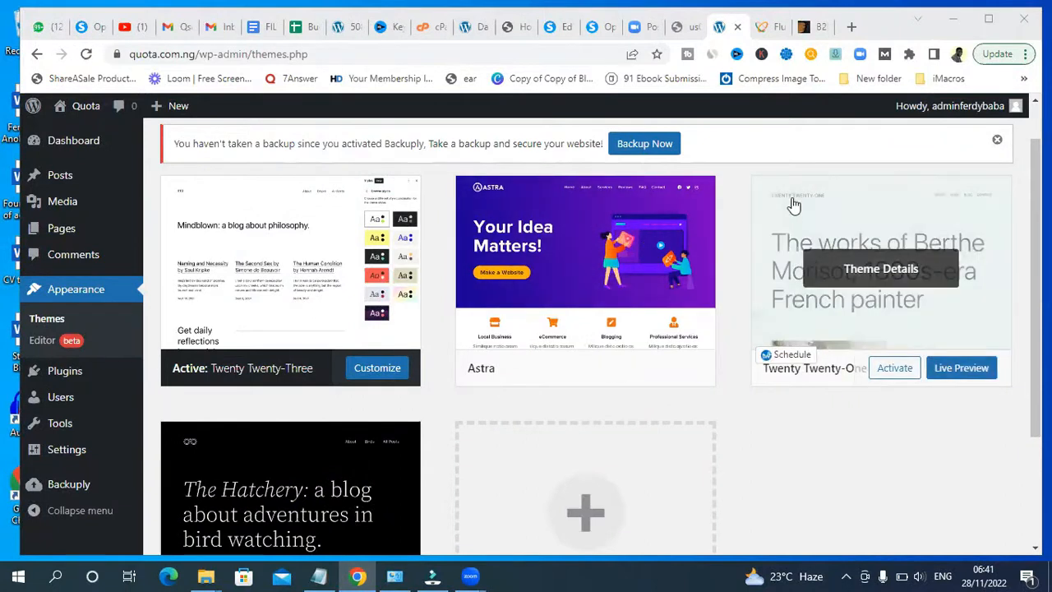
- Activate the Astra theme from the installed themes page
{"action": "scroll", "coordinate": [585, 329], "scroll_direction": "up", "scroll_amount": 1}
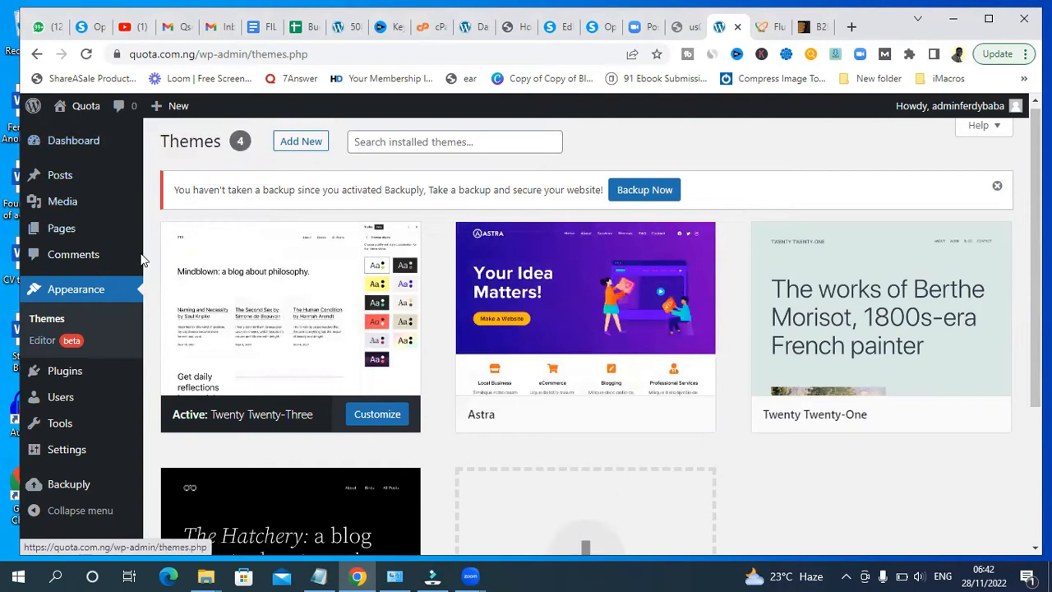
{"action": "left_click", "coordinate": [55, 325]}
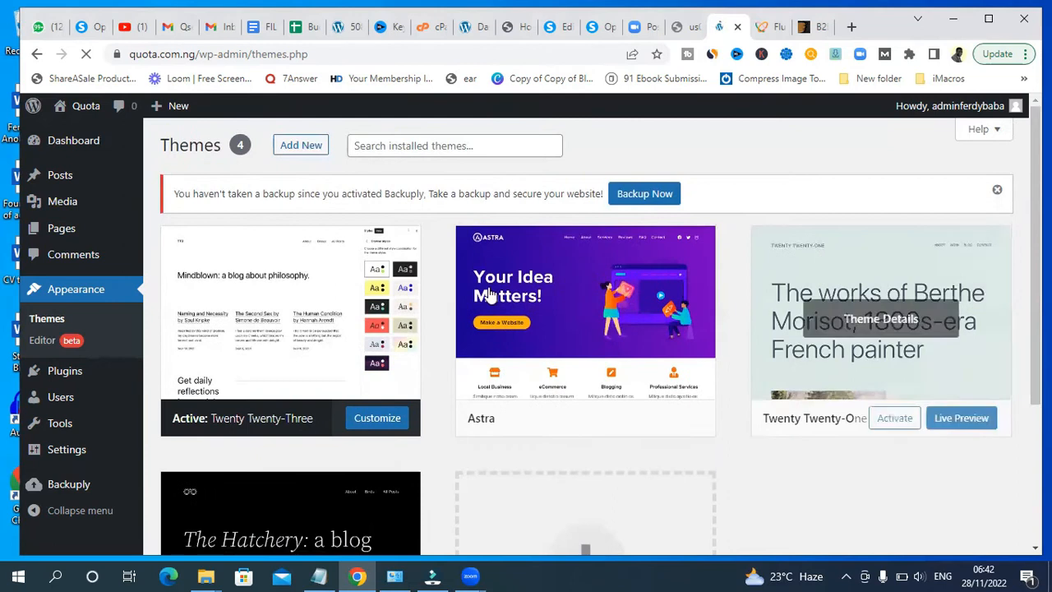
{"action": "mouse_move", "coordinate": [501, 287]}
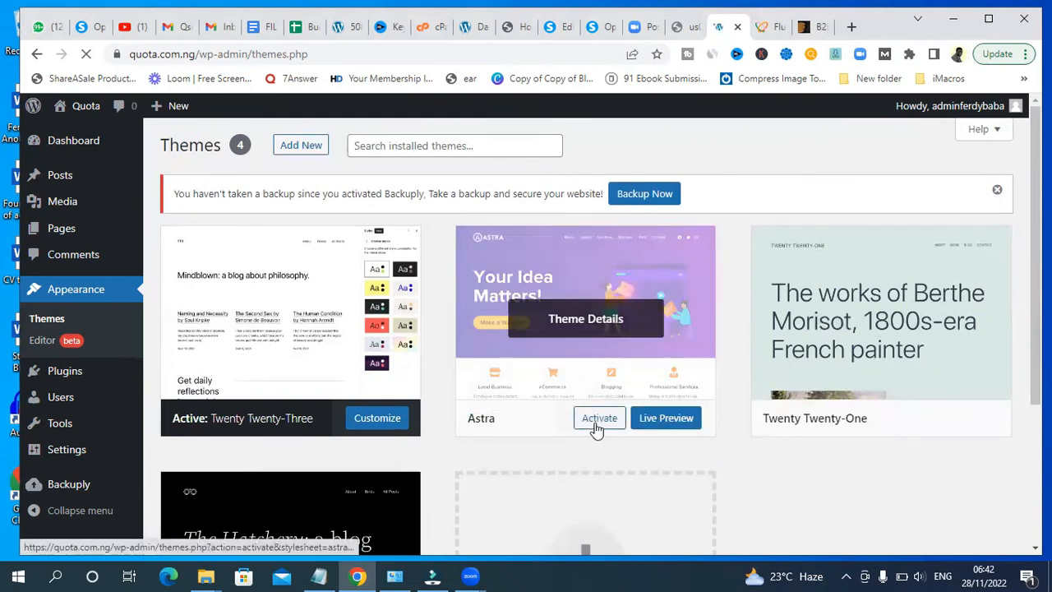
{"action": "left_click", "coordinate": [597, 424]}
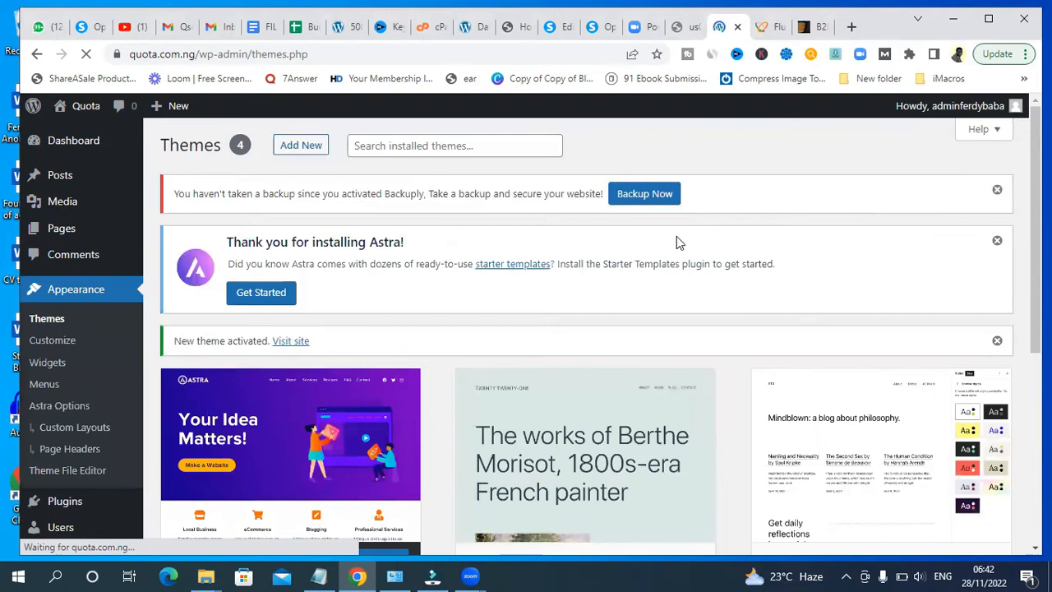
{"action": "scroll", "coordinate": [526, 329], "scroll_direction": "down", "scroll_amount": 3}
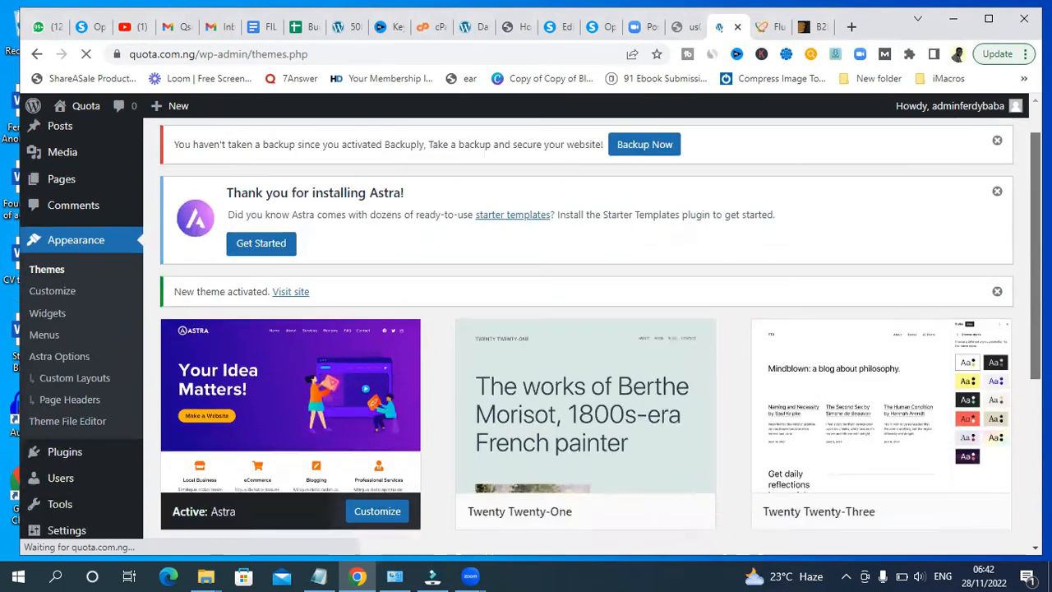
- Open the Astra starter templates library from the installation notice and dismiss the discount popup
{"action": "left_click_drag", "start_coordinate": [1035, 367], "coordinate": [1035, 250]}
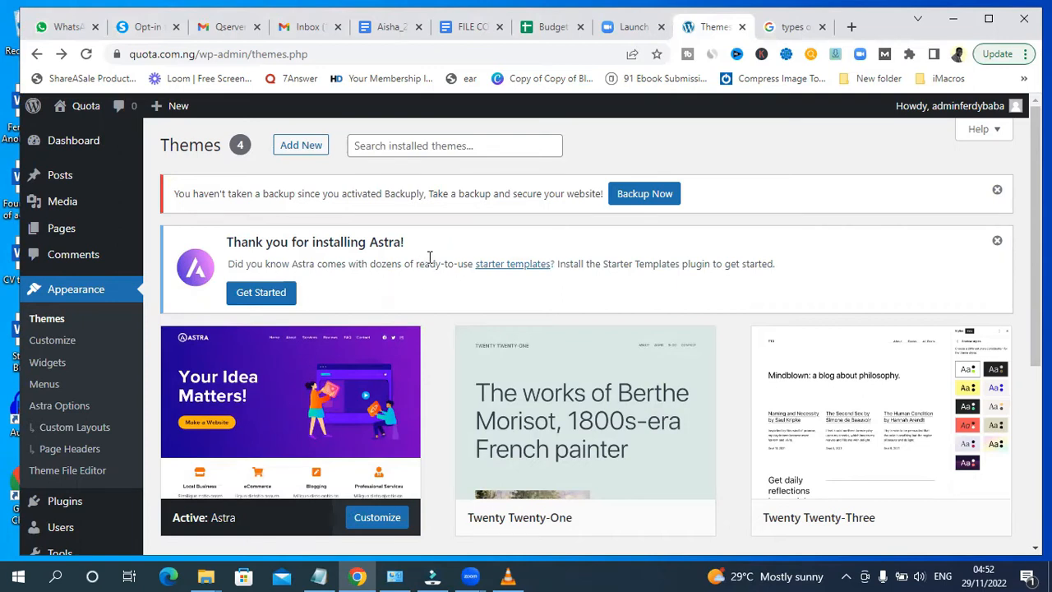
{"action": "left_click", "coordinate": [510, 264]}
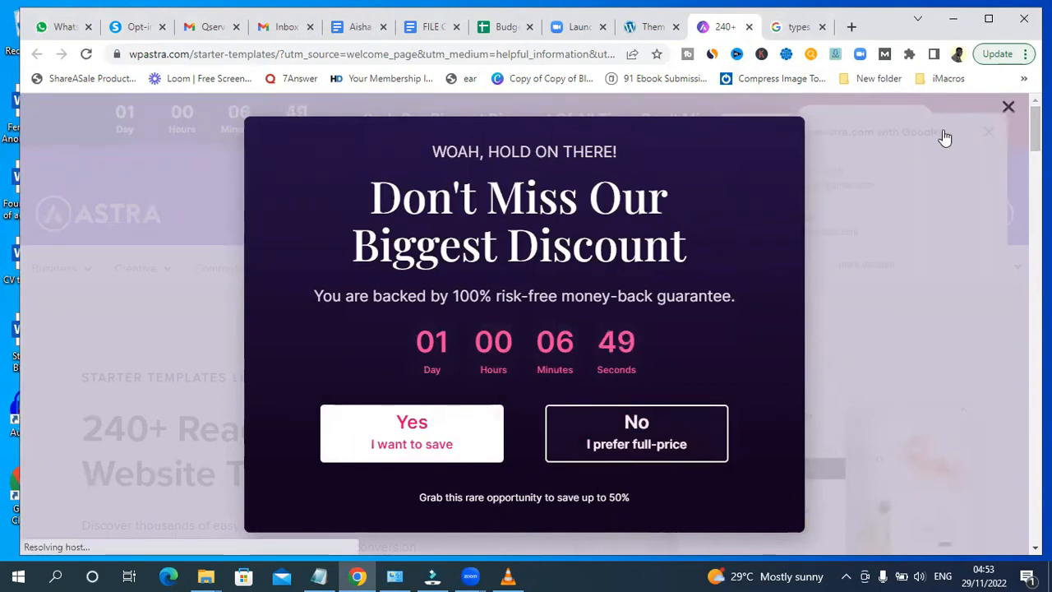
{"action": "left_click", "coordinate": [1011, 103]}
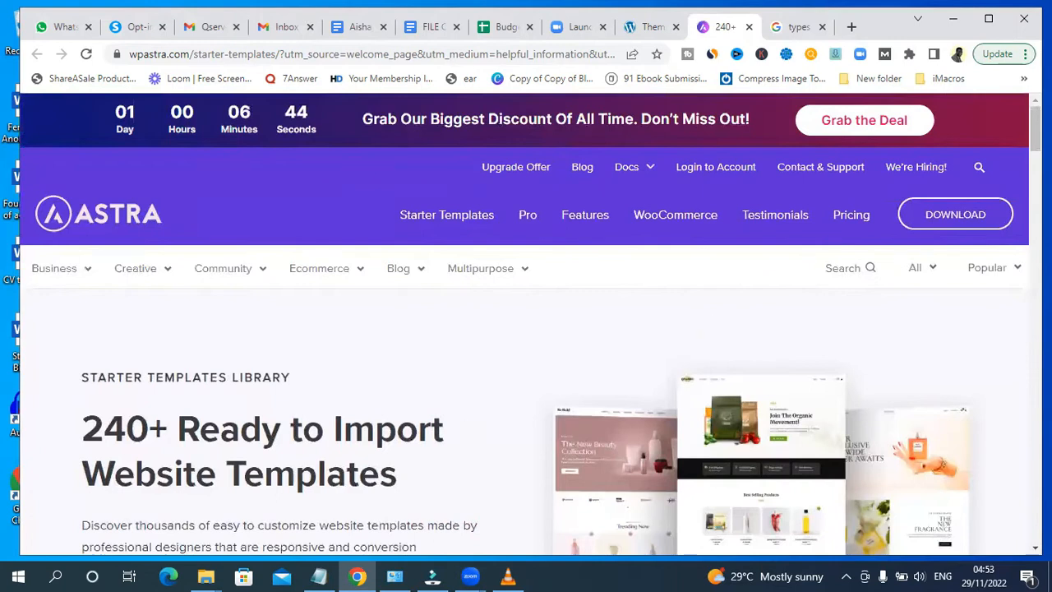
- Browse the starter templates library to review the available website templates
{"action": "scroll", "coordinate": [525, 329], "scroll_direction": "down", "scroll_amount": 5}
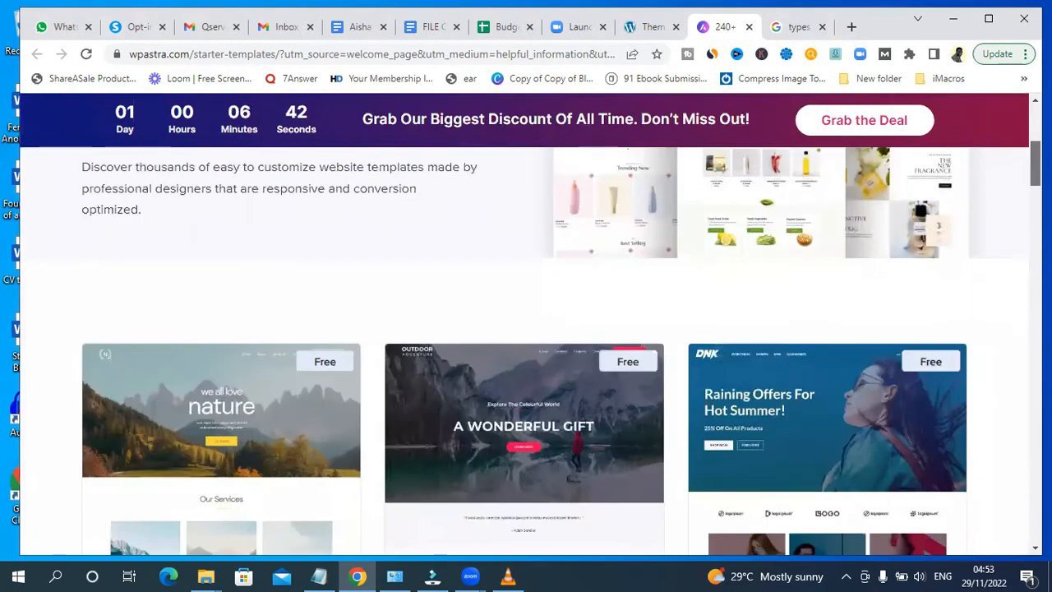
{"action": "scroll", "coordinate": [526, 329], "scroll_direction": "down", "scroll_amount": 2}
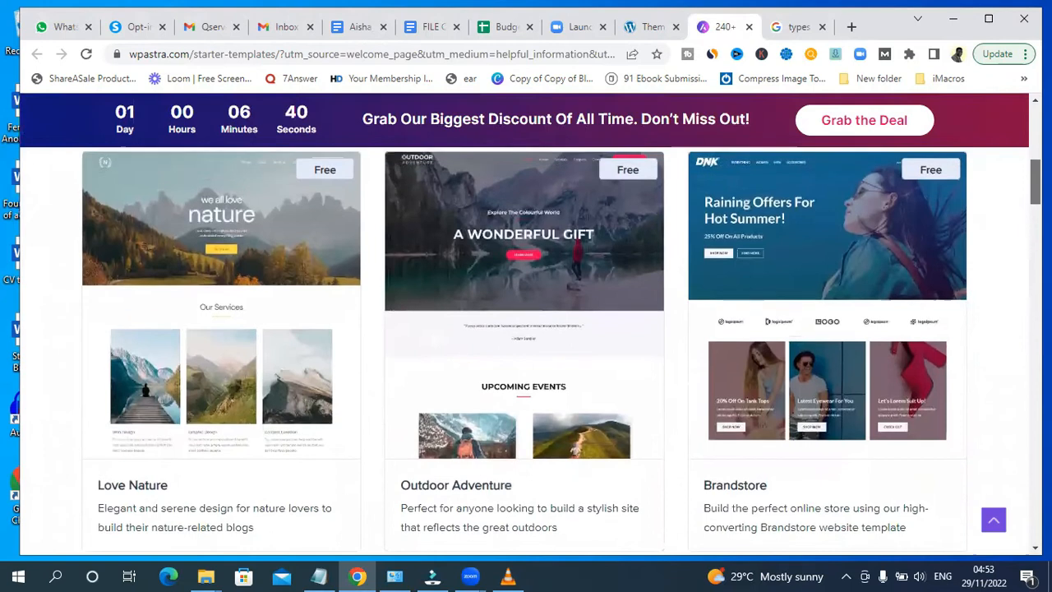
{"action": "scroll", "coordinate": [339, 227], "scroll_direction": "down", "scroll_amount": 3}
{"action": "scroll", "coordinate": [339, 228], "scroll_direction": "up", "scroll_amount": 3}
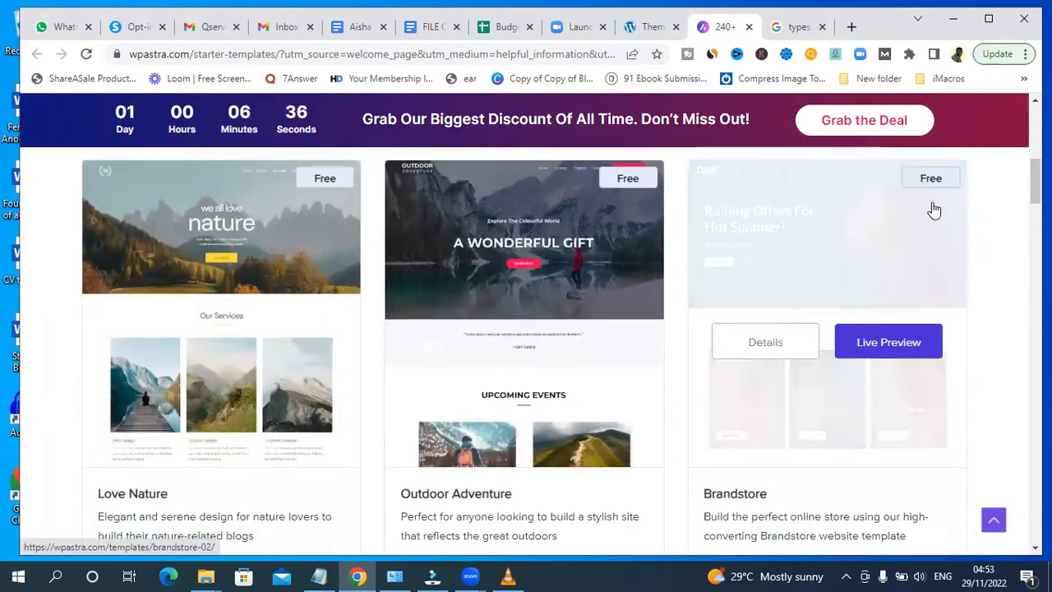
{"action": "scroll", "coordinate": [561, 350], "scroll_direction": "down", "scroll_amount": 5}
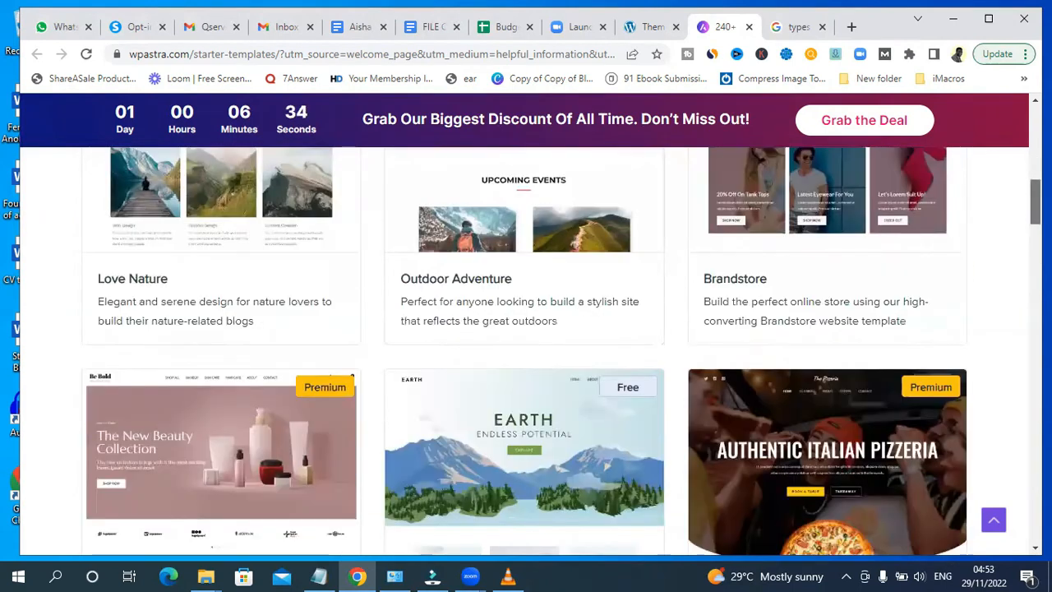
{"action": "scroll", "coordinate": [526, 345], "scroll_direction": "down", "scroll_amount": 5}
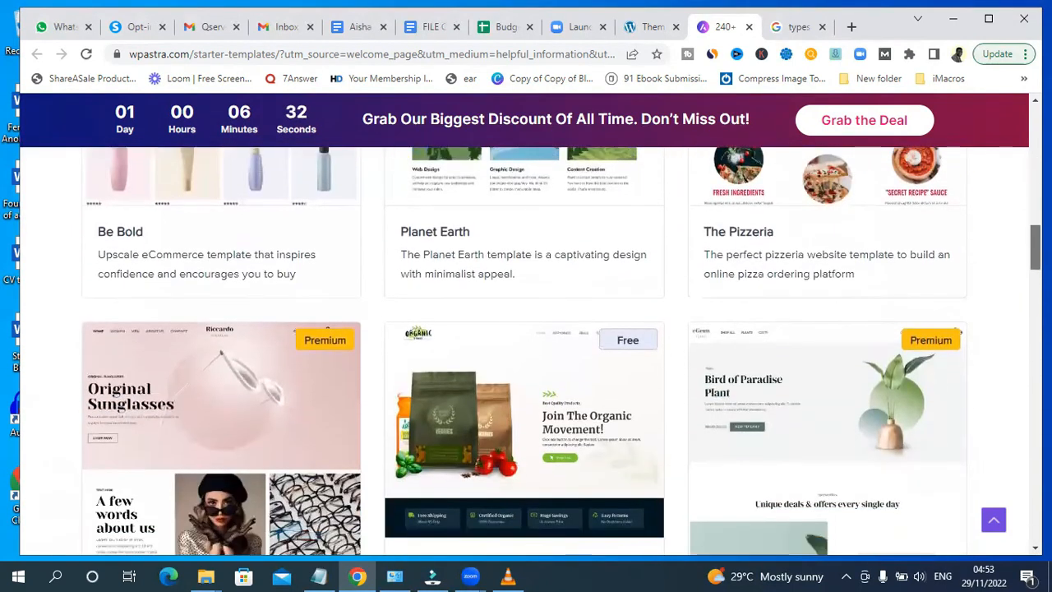
{"action": "scroll", "coordinate": [526, 345], "scroll_direction": "down", "scroll_amount": 6}
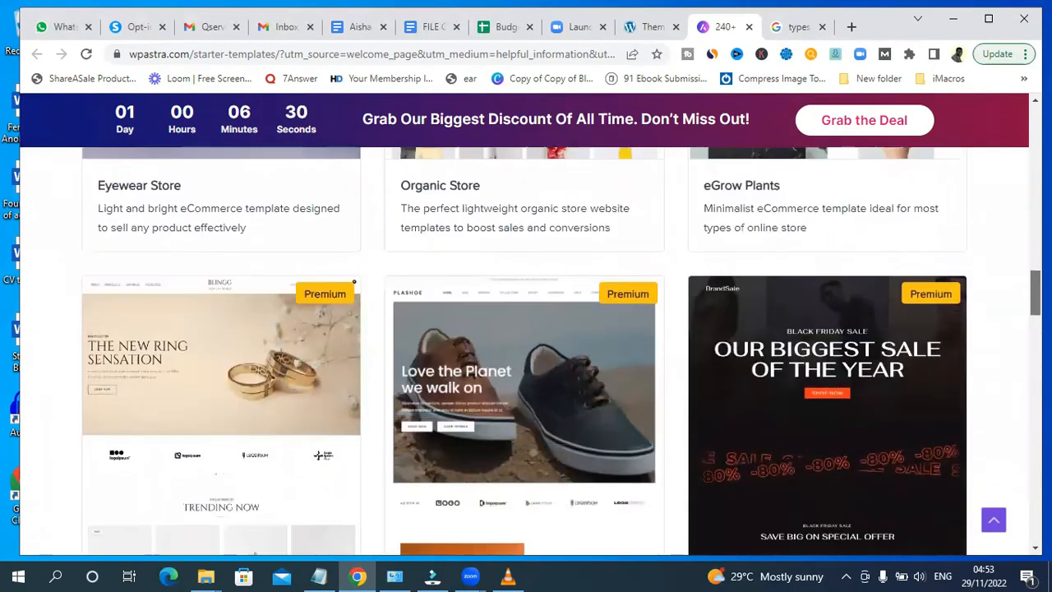
{"action": "scroll", "coordinate": [525, 345], "scroll_direction": "down", "scroll_amount": 5}
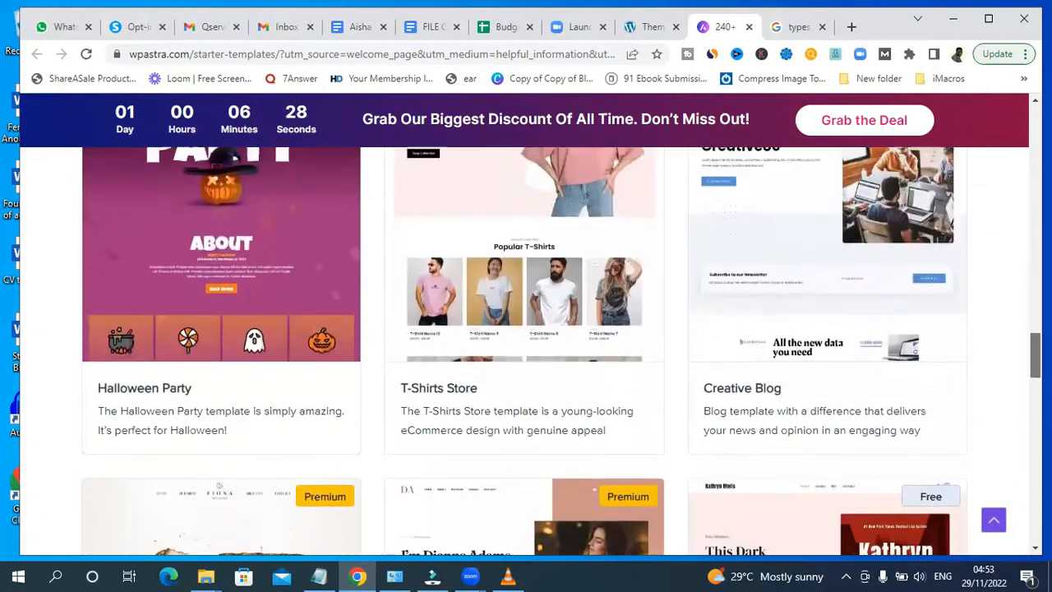
{"action": "scroll", "coordinate": [526, 345], "scroll_direction": "up", "scroll_amount": 2}
{"action": "scroll", "coordinate": [658, 370], "scroll_direction": "up", "scroll_amount": 1}
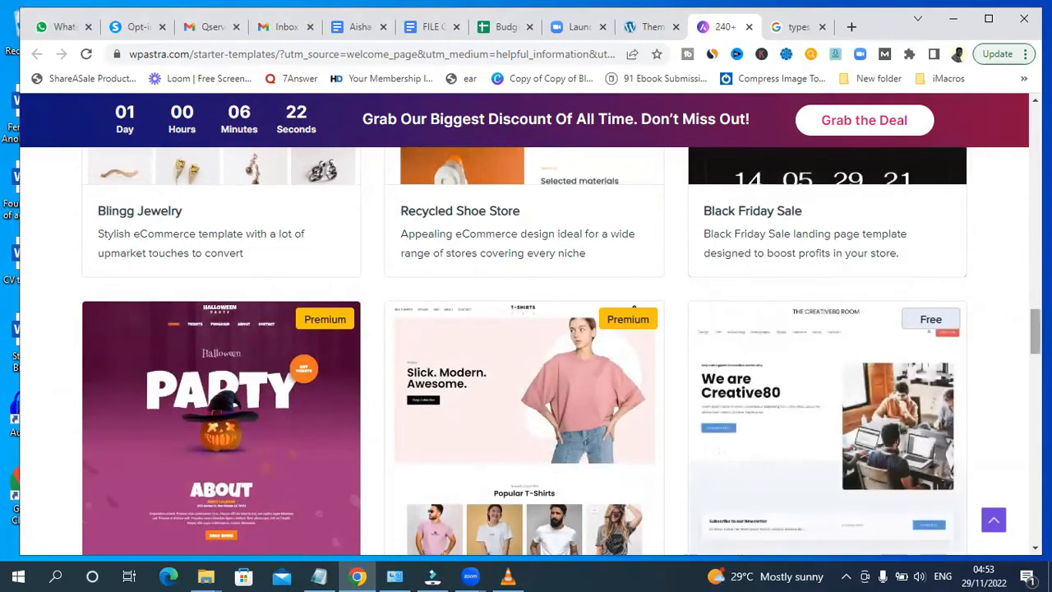
{"action": "scroll", "coordinate": [1019, 199], "scroll_direction": "up", "scroll_amount": 5}
{"action": "scroll", "coordinate": [1014, 153], "scroll_direction": "up", "scroll_amount": 10}
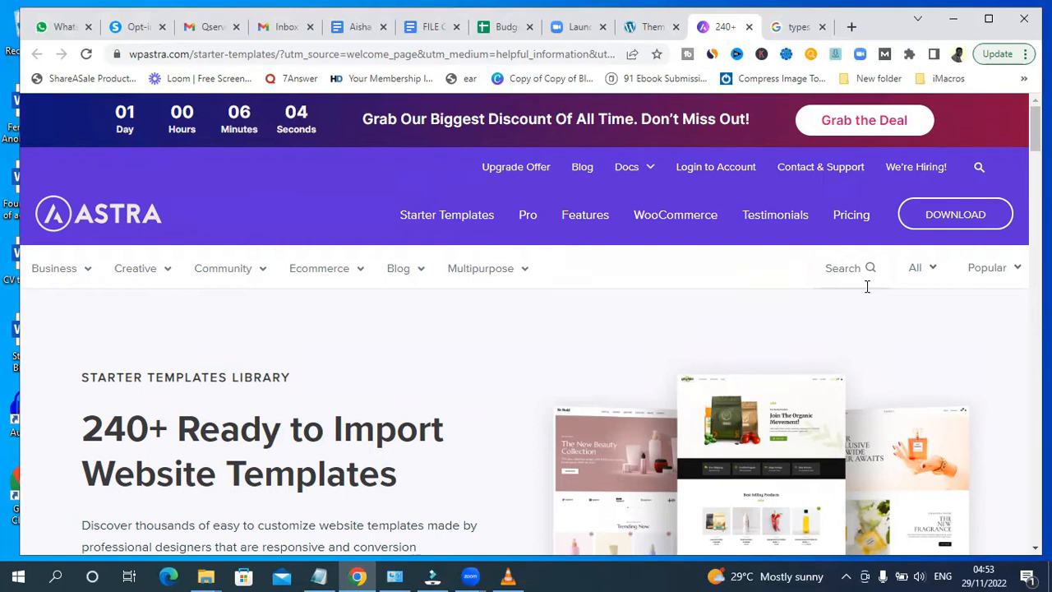
- Search the starter templates library for Blog
{"action": "left_click", "coordinate": [923, 275]}
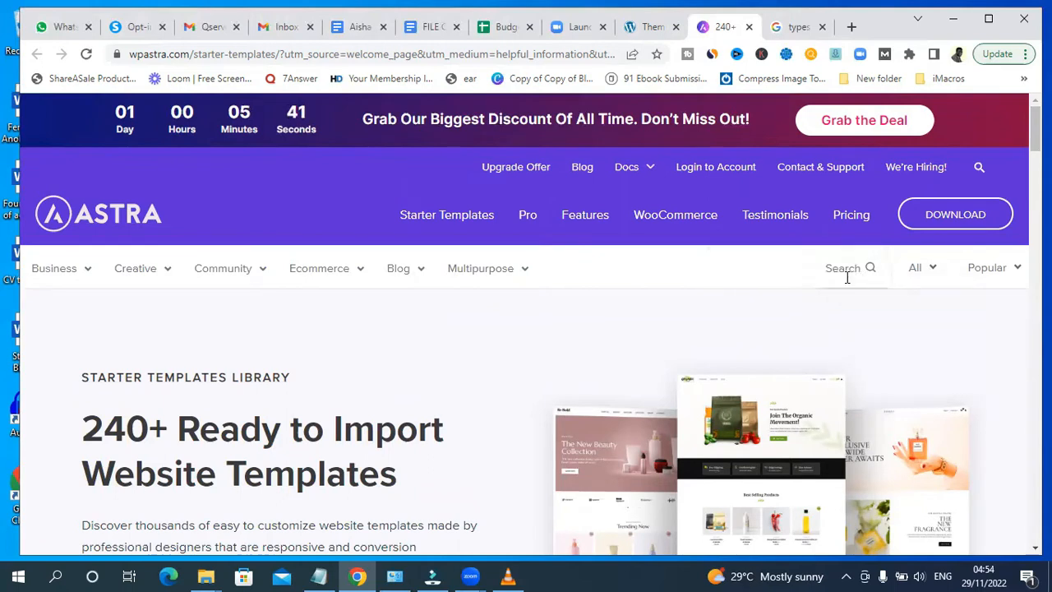
{"action": "left_click", "coordinate": [839, 267]}
{"action": "type", "text": "B"}
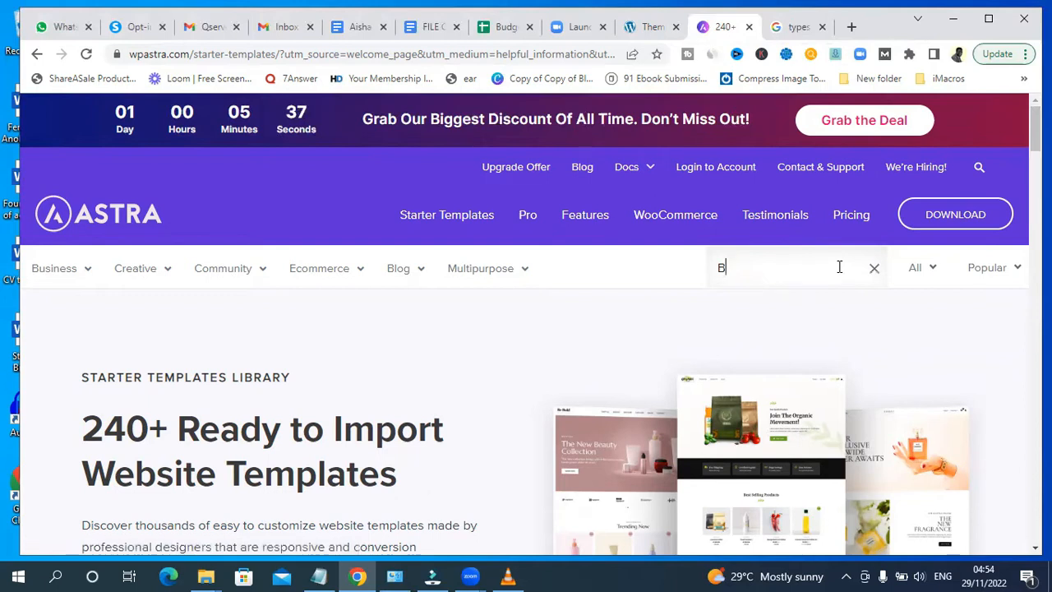
{"action": "type", "text": "L"}
{"action": "key", "text": "BackSpace"}
{"action": "type", "text": "log"}
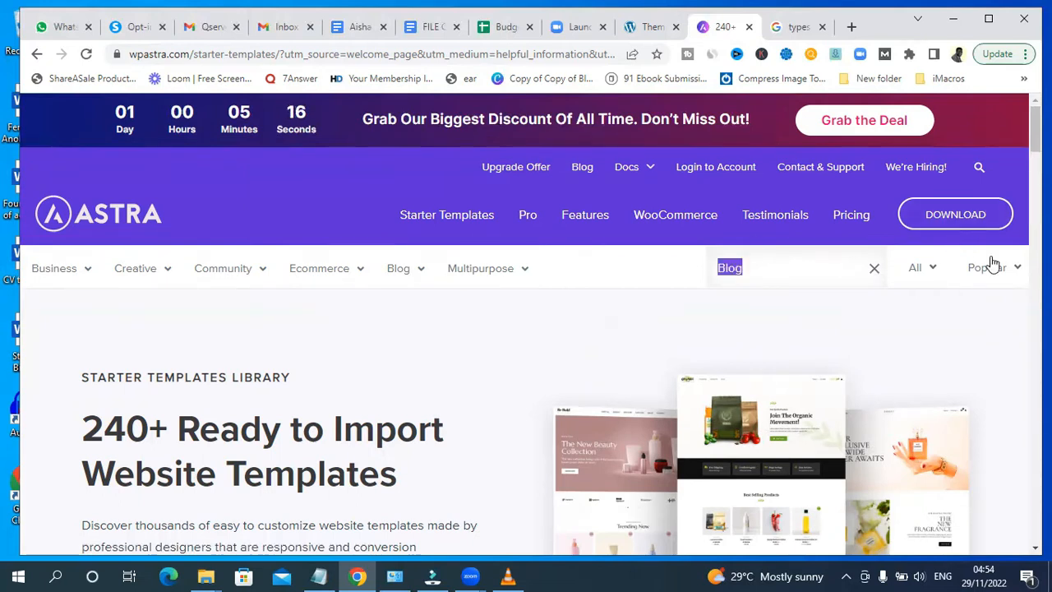
- Open a live preview of the free Creative Blog starter template
{"action": "scroll", "coordinate": [991, 265], "scroll_direction": "down", "scroll_amount": 4}
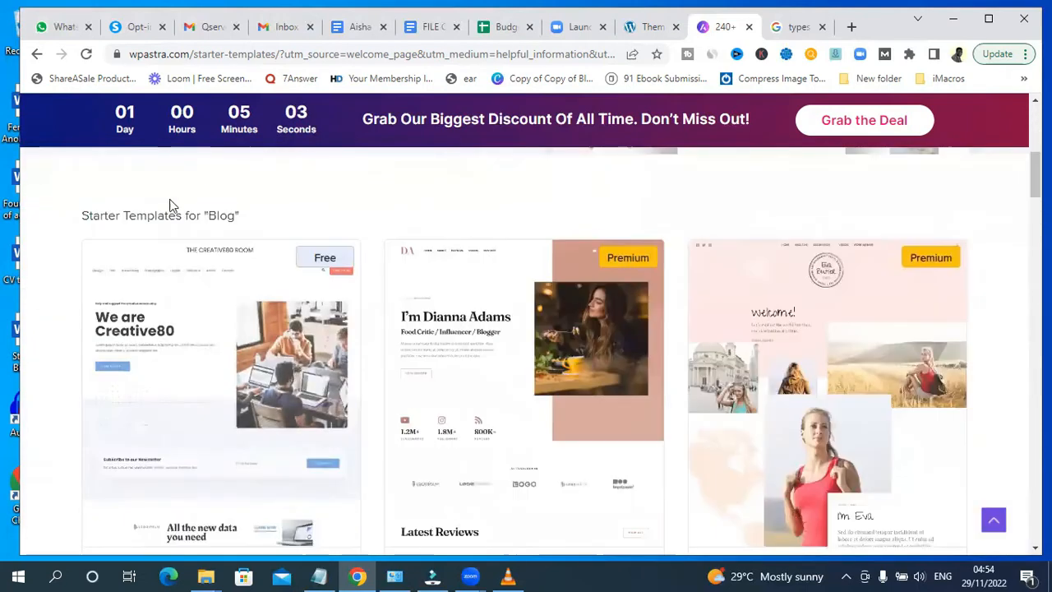
{"action": "scroll", "coordinate": [525, 345], "scroll_direction": "up", "scroll_amount": 2}
{"action": "scroll", "coordinate": [723, 276], "scroll_direction": "up", "scroll_amount": 4}
{"action": "double_click", "coordinate": [723, 276]}
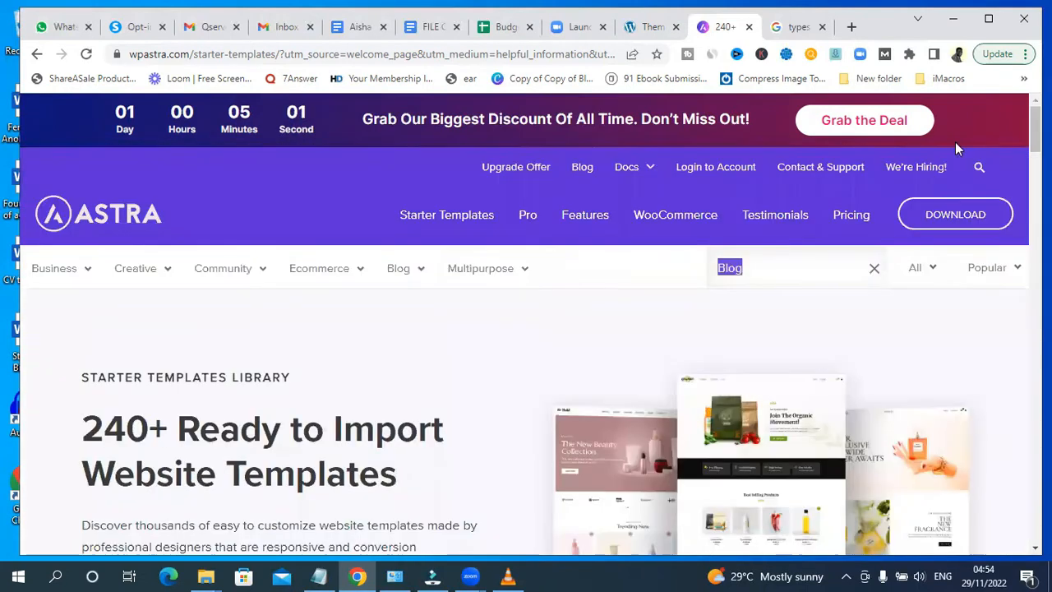
{"action": "scroll", "coordinate": [1014, 105], "scroll_direction": "down", "scroll_amount": 7}
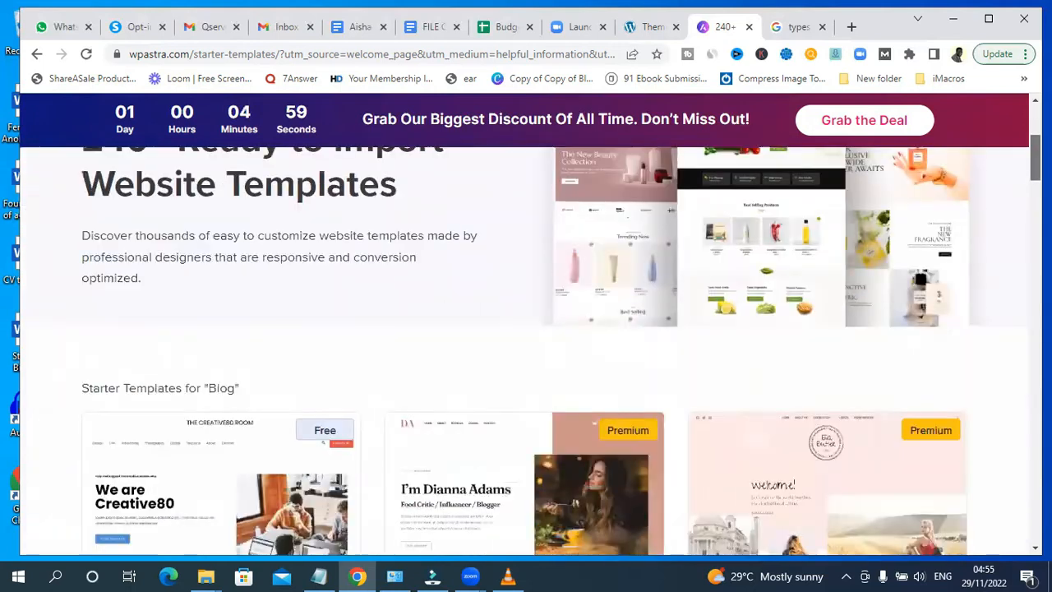
{"action": "scroll", "coordinate": [1013, 105], "scroll_direction": "up", "scroll_amount": 1}
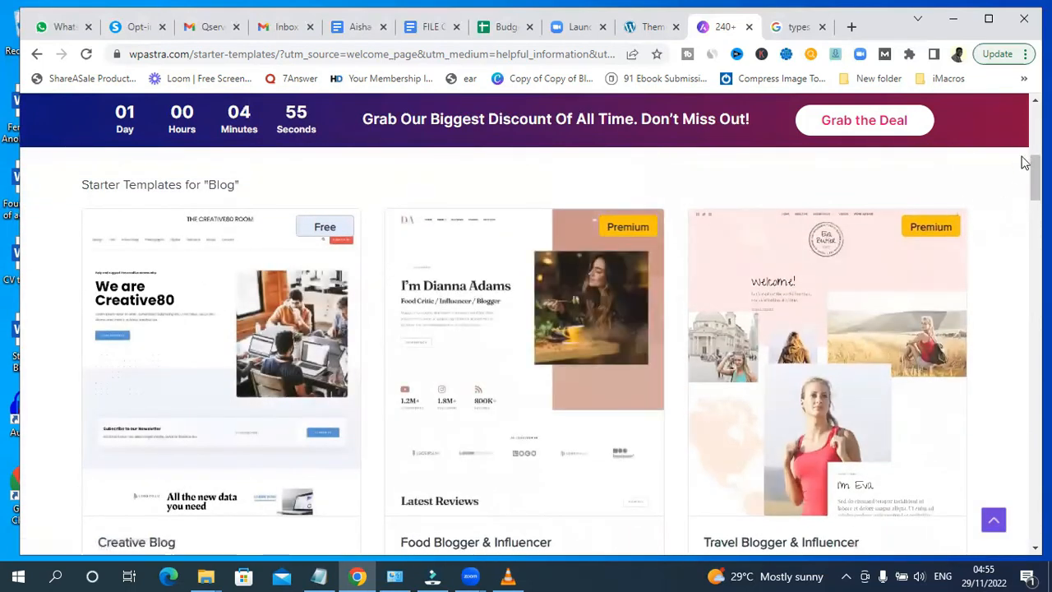
{"action": "mouse_move", "coordinate": [299, 425]}
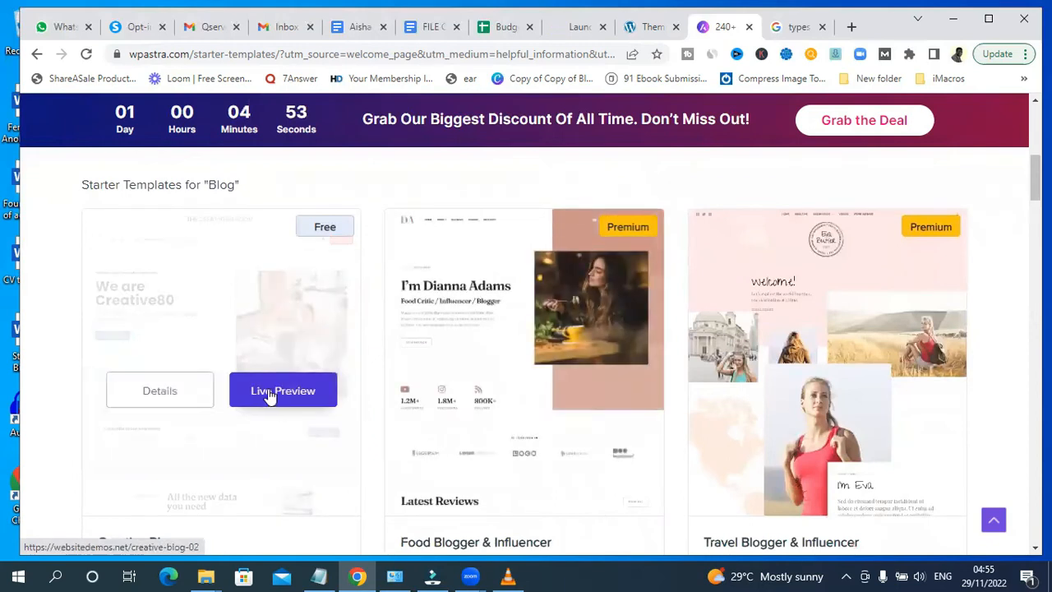
{"action": "left_click", "coordinate": [268, 395]}
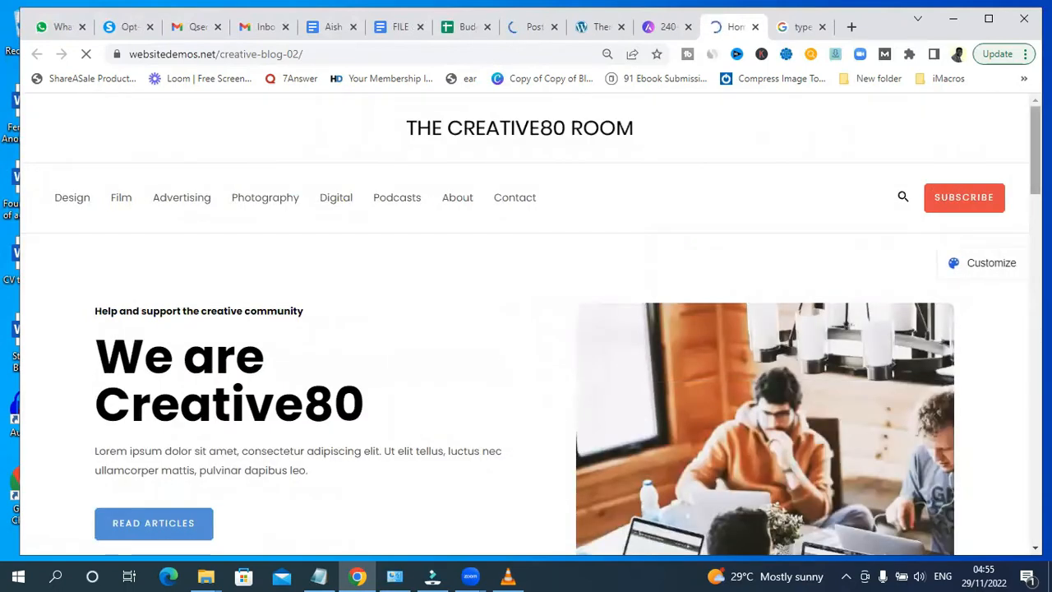
- Return to the blog templates and open a live preview of the Food & Drinks Blogger template
{"action": "scroll", "coordinate": [526, 329], "scroll_direction": "down", "scroll_amount": 3}
{"action": "left_click_drag", "start_coordinate": [1036, 188], "coordinate": [1035, 147]}
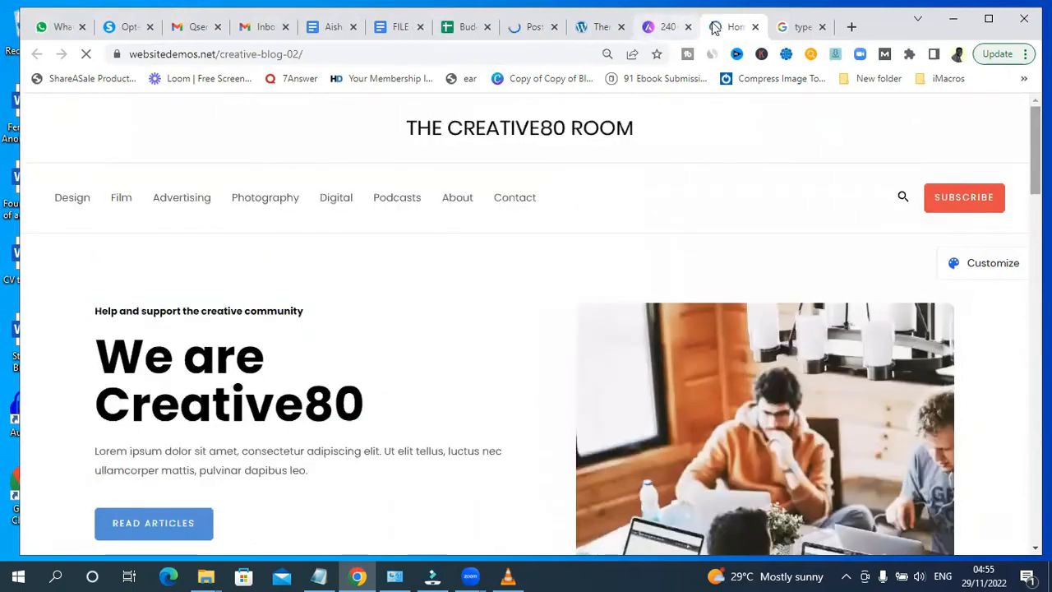
{"action": "left_click", "coordinate": [755, 27]}
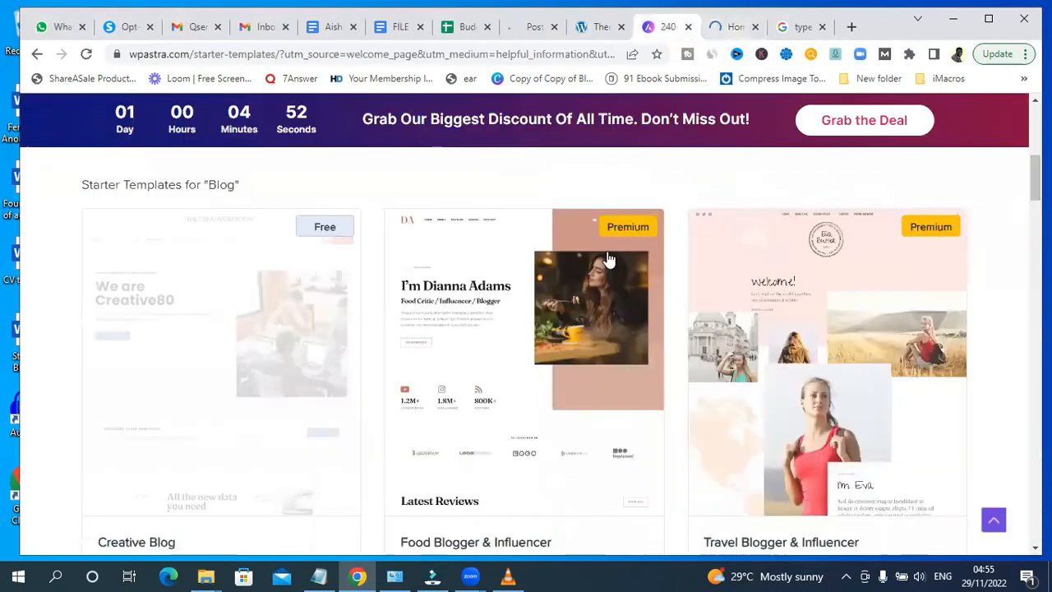
{"action": "scroll", "coordinate": [526, 329], "scroll_direction": "down", "scroll_amount": 3}
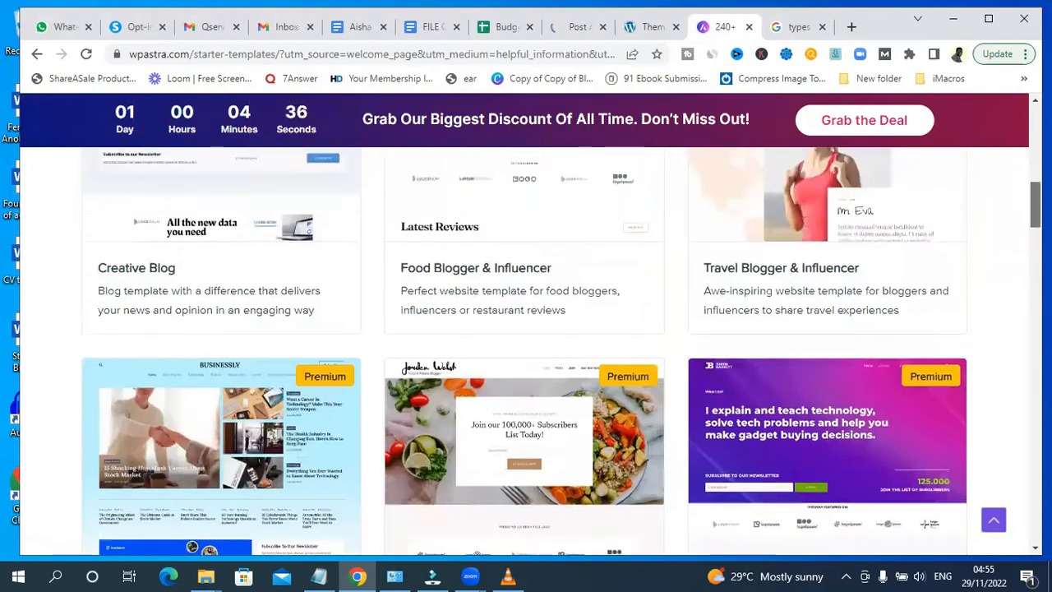
{"action": "scroll", "coordinate": [526, 328], "scroll_direction": "down", "scroll_amount": 2}
{"action": "scroll", "coordinate": [373, 404], "scroll_direction": "down", "scroll_amount": 1}
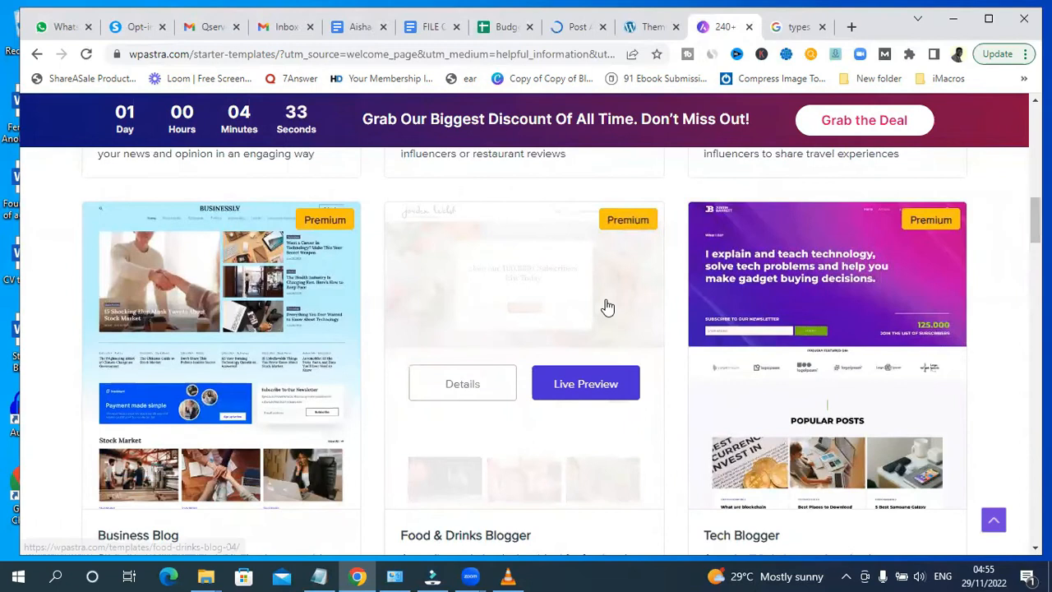
{"action": "left_click", "coordinate": [577, 384]}
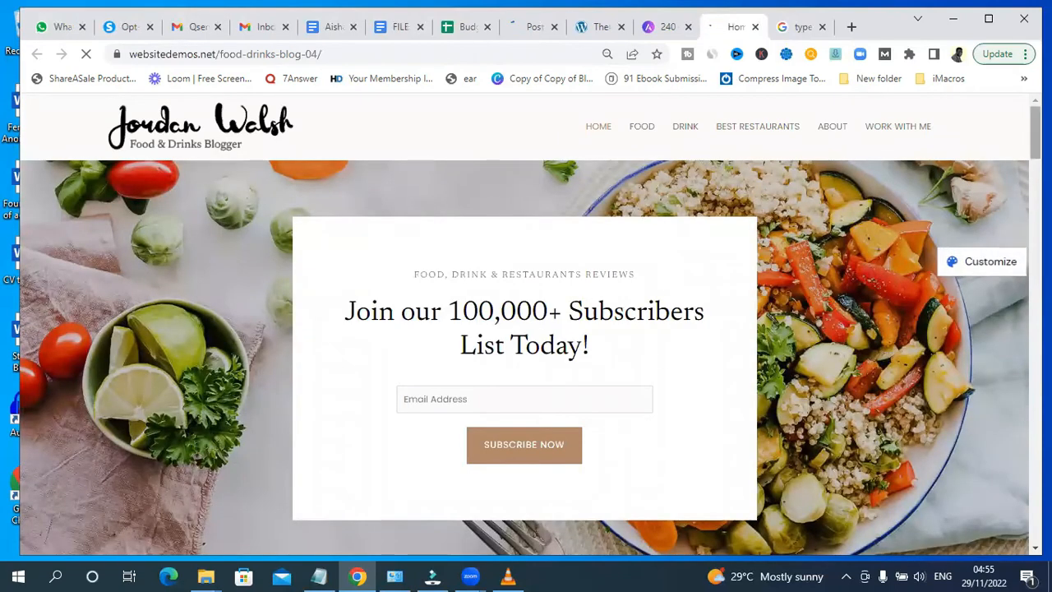
- Return to the template results and open a live preview of the free Child Care Blog template
{"action": "scroll", "coordinate": [526, 329], "scroll_direction": "down", "scroll_amount": 10}
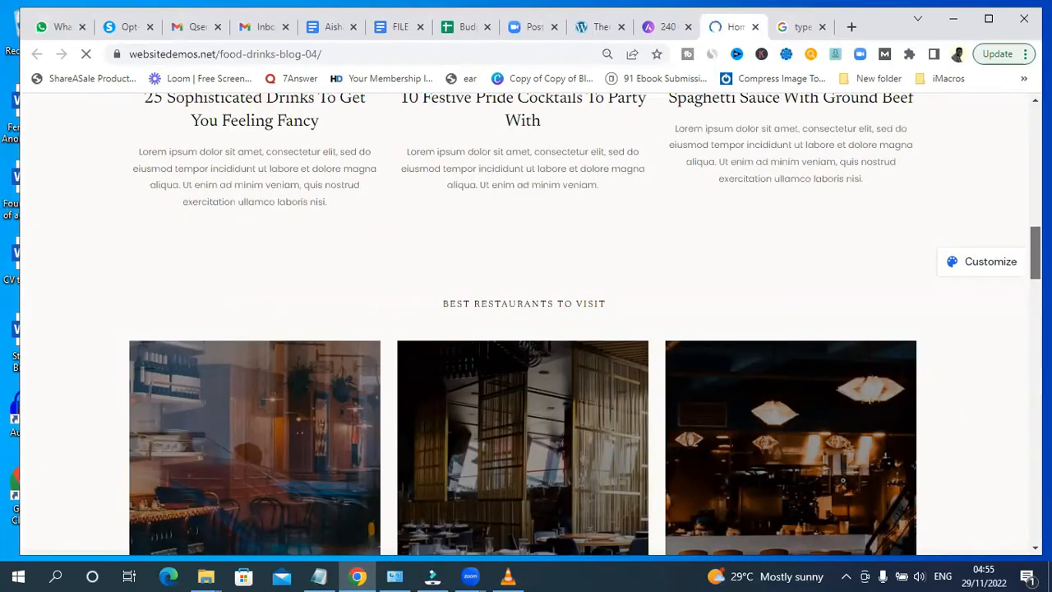
{"action": "scroll", "coordinate": [526, 328], "scroll_direction": "up", "scroll_amount": 1}
{"action": "scroll", "coordinate": [525, 329], "scroll_direction": "up", "scroll_amount": 8}
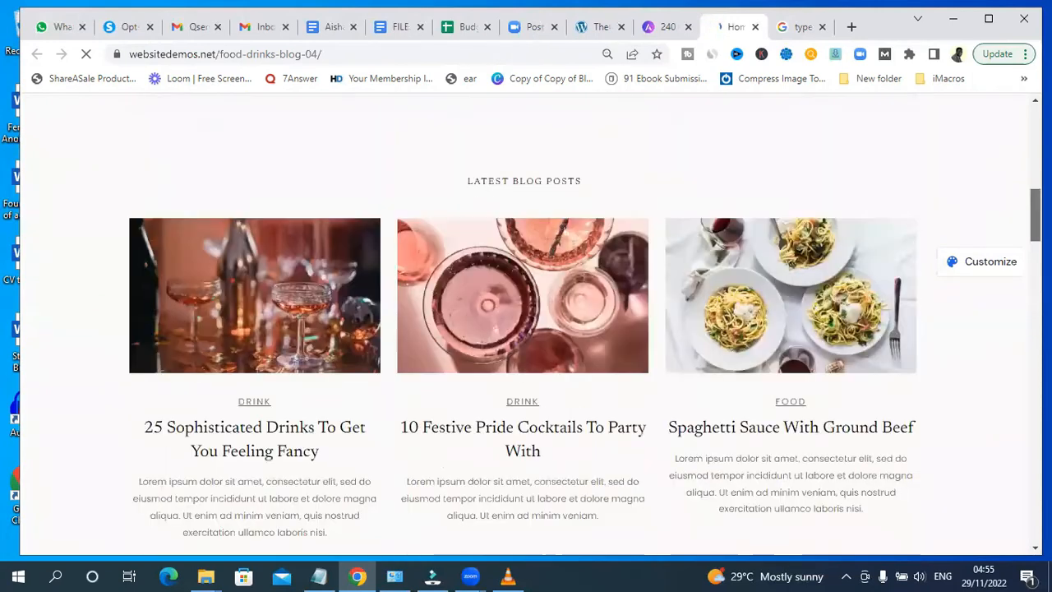
{"action": "left_click", "coordinate": [661, 27]}
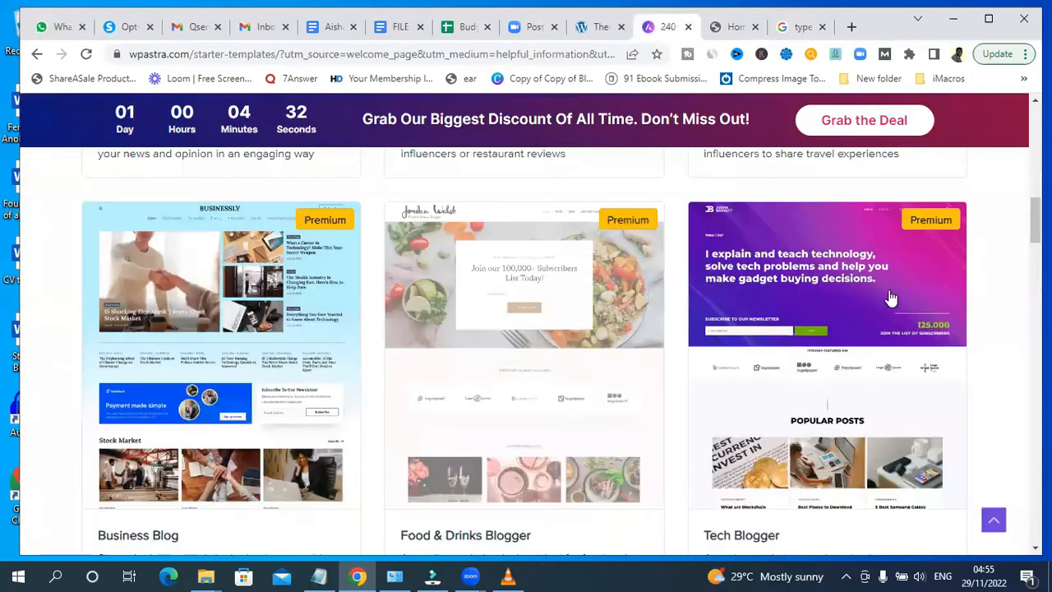
{"action": "left_click_drag", "start_coordinate": [1035, 222], "coordinate": [1035, 244]}
{"action": "scroll", "coordinate": [1035, 243], "scroll_direction": "down", "scroll_amount": 3}
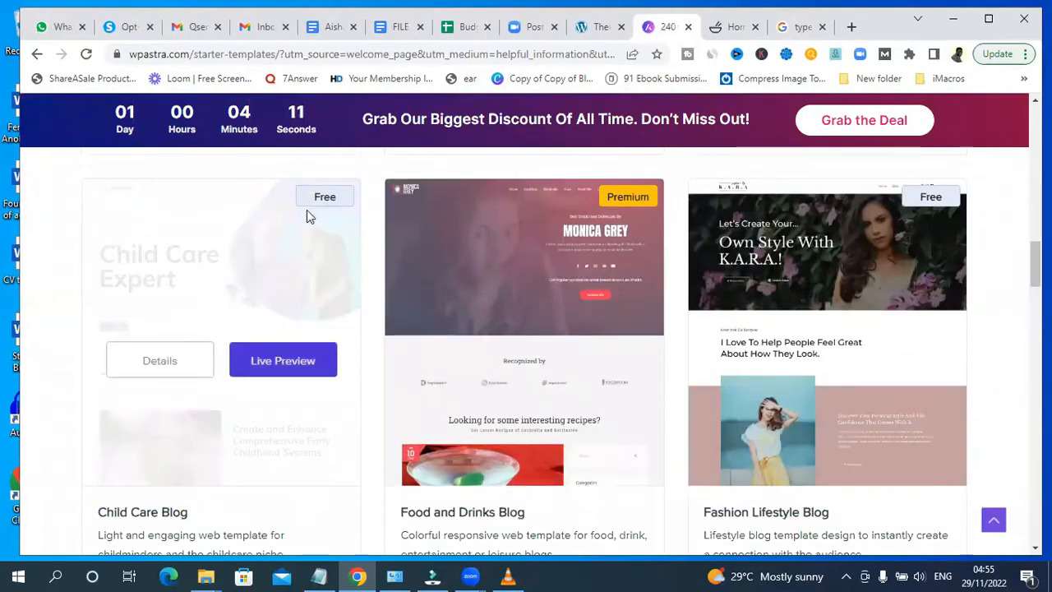
{"action": "left_click", "coordinate": [280, 362]}
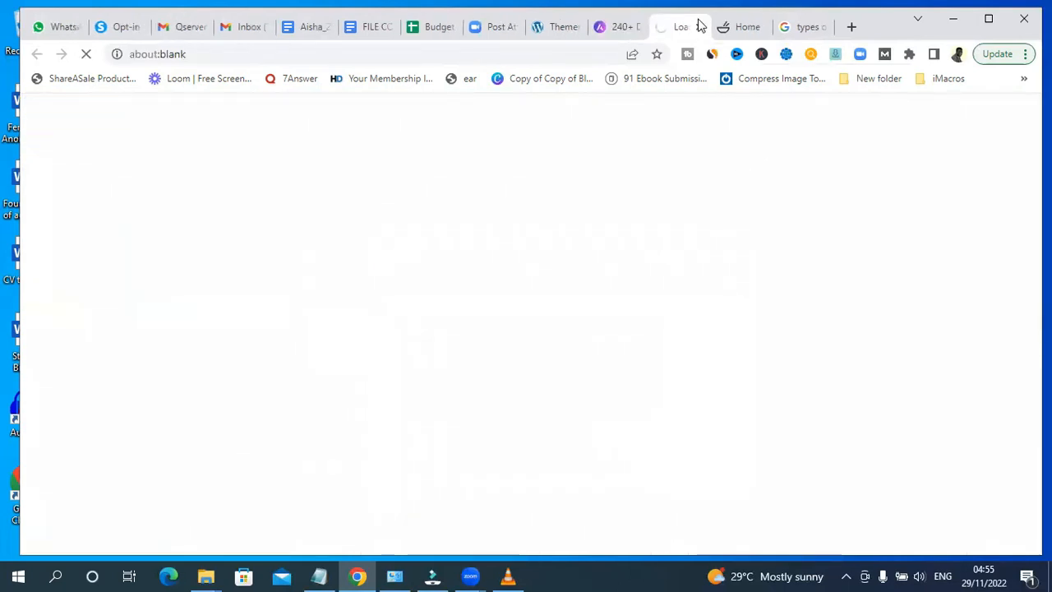
- Switch to the Child Care Blog preview and scroll through its homepage
{"action": "left_click", "coordinate": [744, 27]}
{"action": "left_click", "coordinate": [761, 28]}
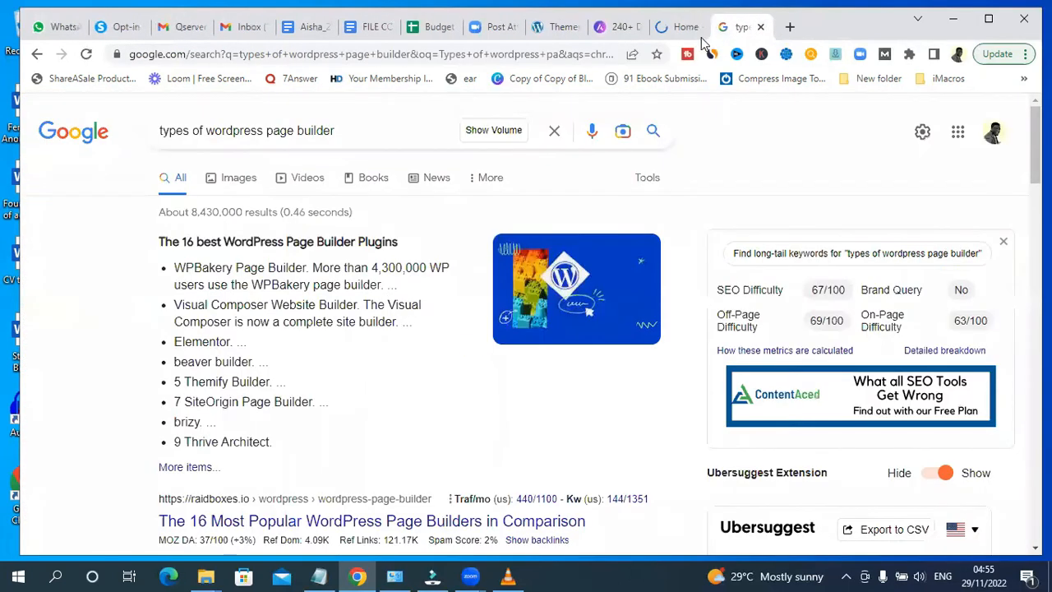
{"action": "left_click", "coordinate": [682, 27]}
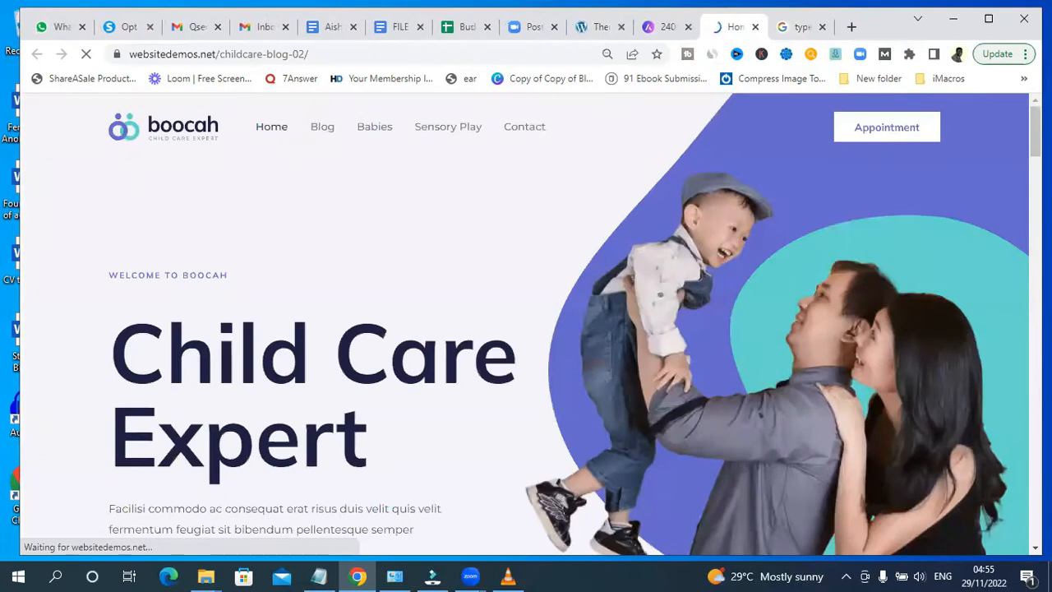
{"action": "scroll", "coordinate": [526, 328], "scroll_direction": "down", "scroll_amount": 10}
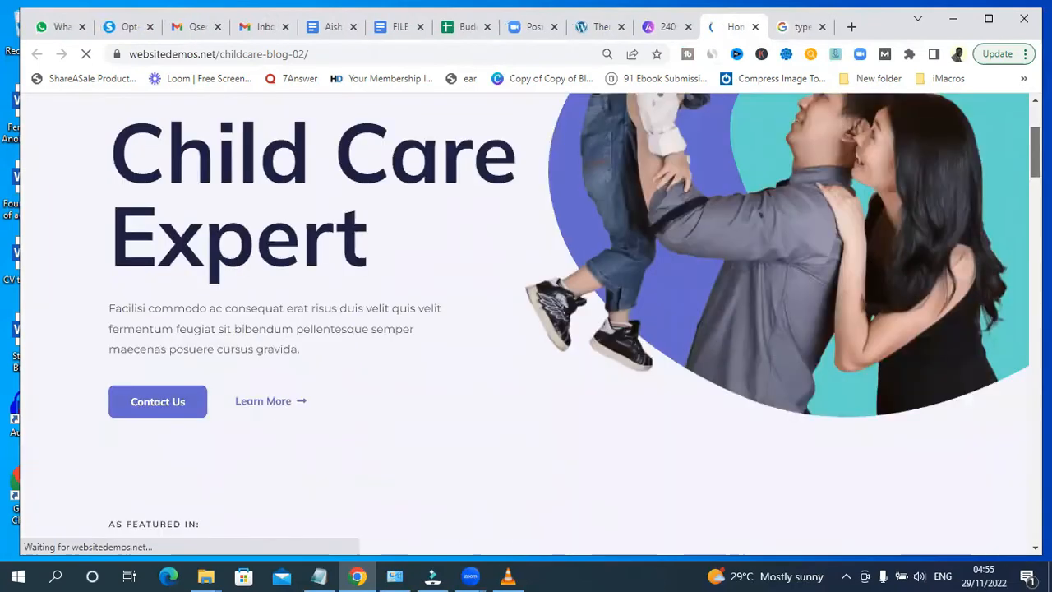
{"action": "scroll", "coordinate": [526, 329], "scroll_direction": "down", "scroll_amount": 15}
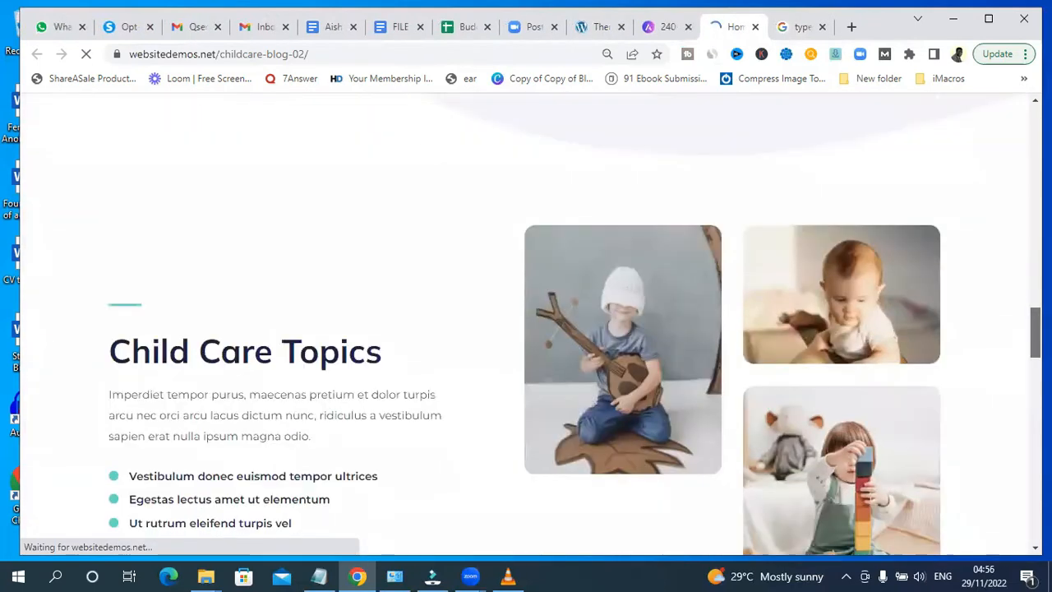
- Scroll the Child Care Blog preview down to its footer and back, briefly checking the Astra templates tab
{"action": "scroll", "coordinate": [526, 329], "scroll_direction": "down", "scroll_amount": 10}
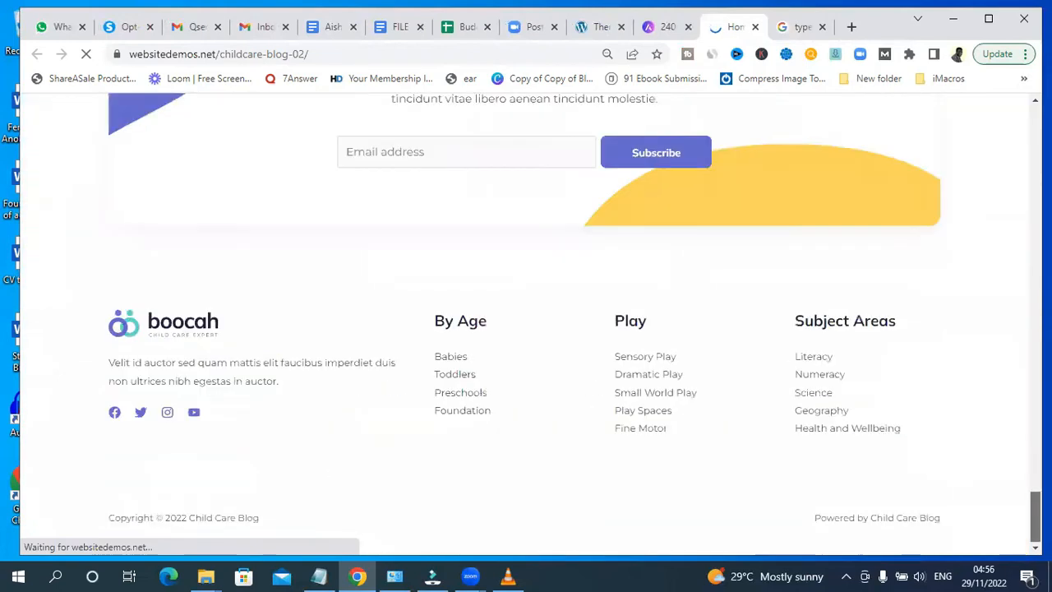
{"action": "scroll", "coordinate": [526, 329], "scroll_direction": "up", "scroll_amount": 20}
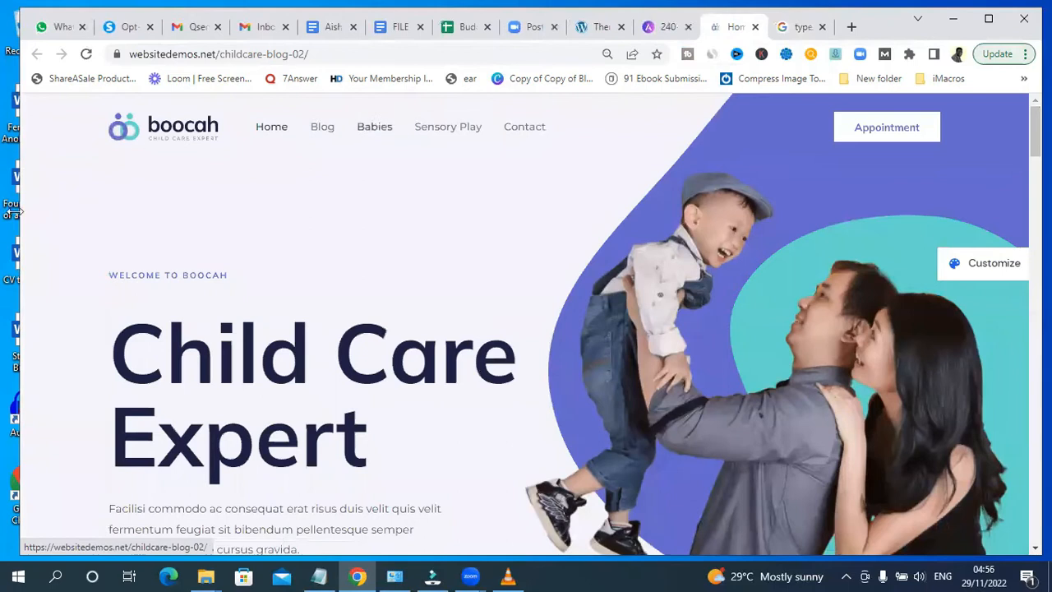
{"action": "left_click", "coordinate": [674, 29]}
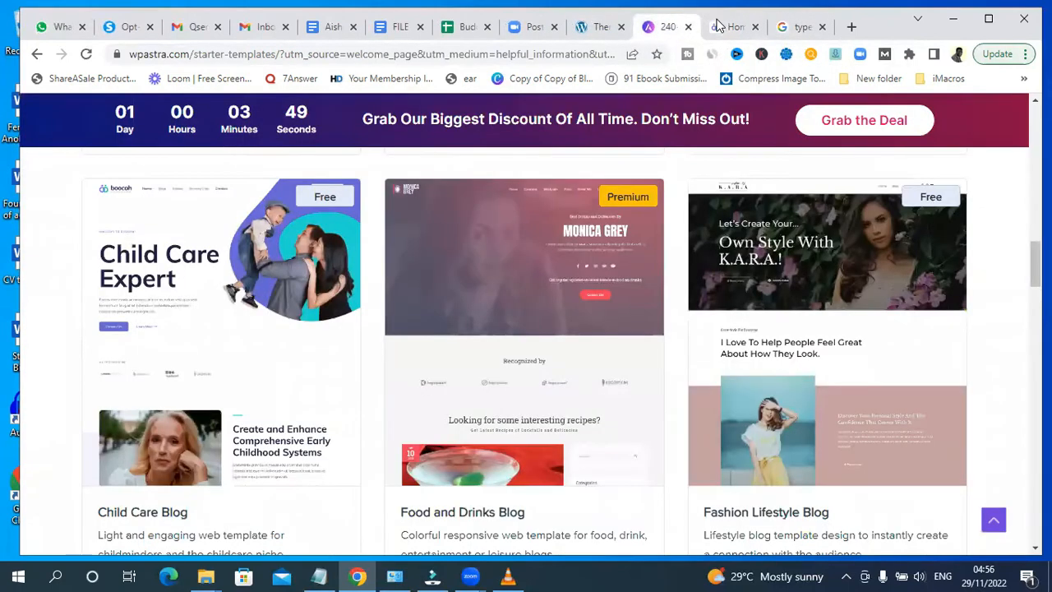
{"action": "left_click", "coordinate": [720, 28]}
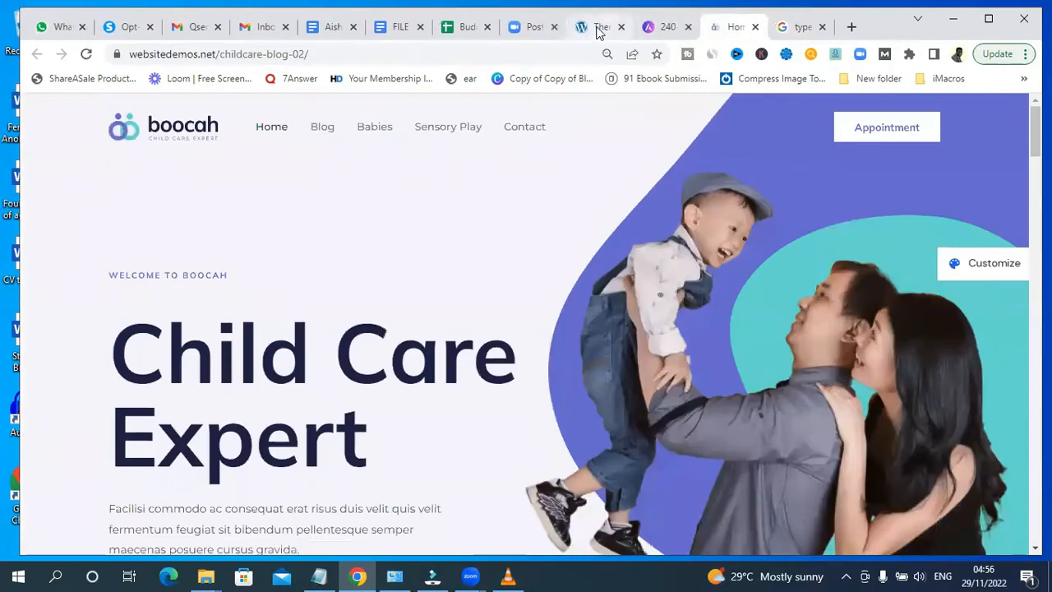
- Switch to the WordPress Themes page and try to install the Starter Templates plugin from the Astra welcome notice
{"action": "left_click", "coordinate": [594, 29]}
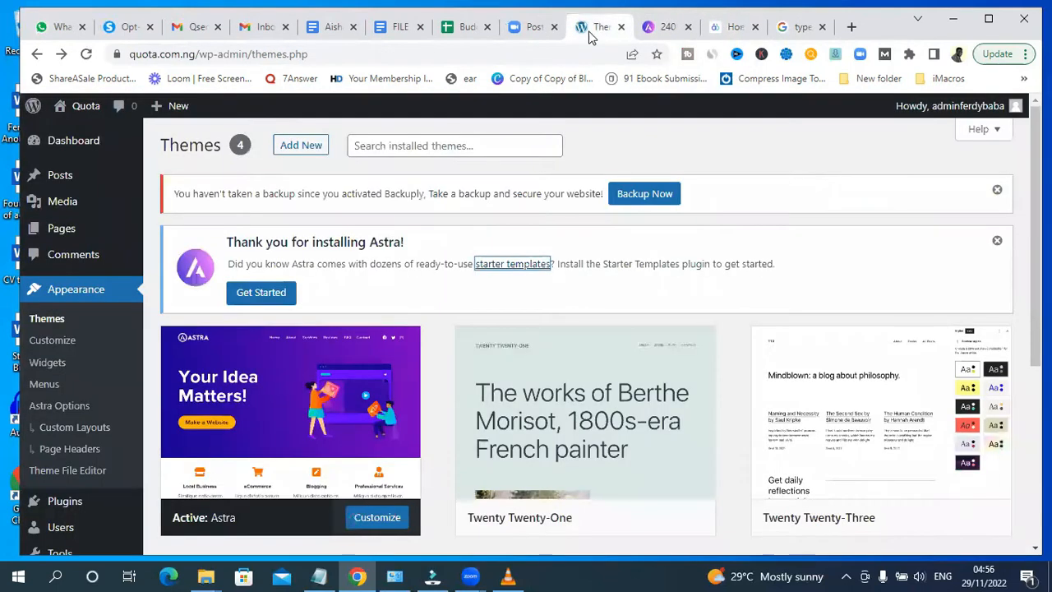
{"action": "left_click", "coordinate": [263, 294]}
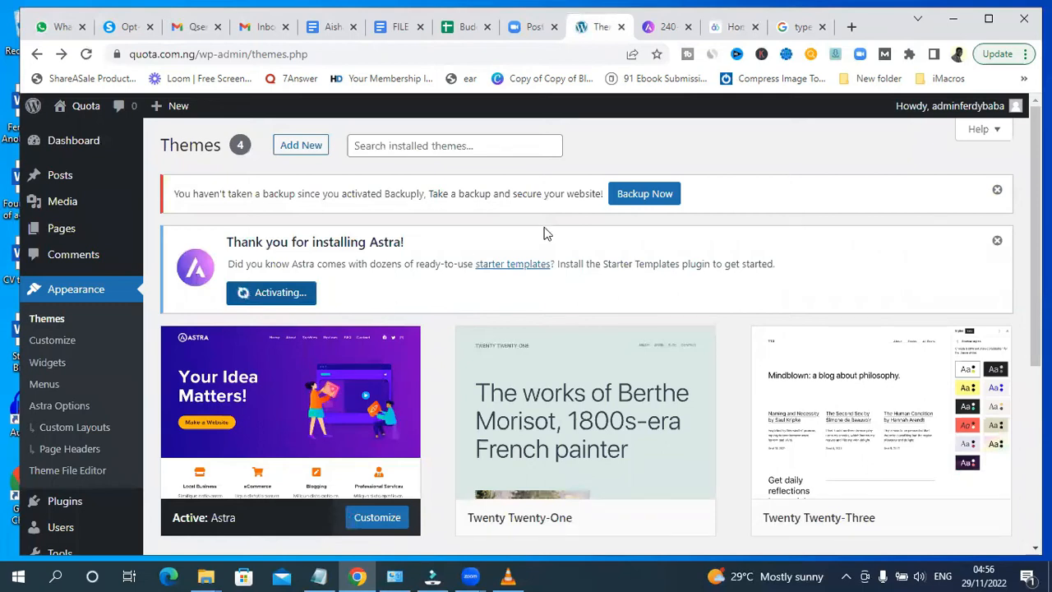
- Dismiss the installation error on the Themes page and retry getting started with the Starter Templates plugin
{"action": "left_click", "coordinate": [670, 29]}
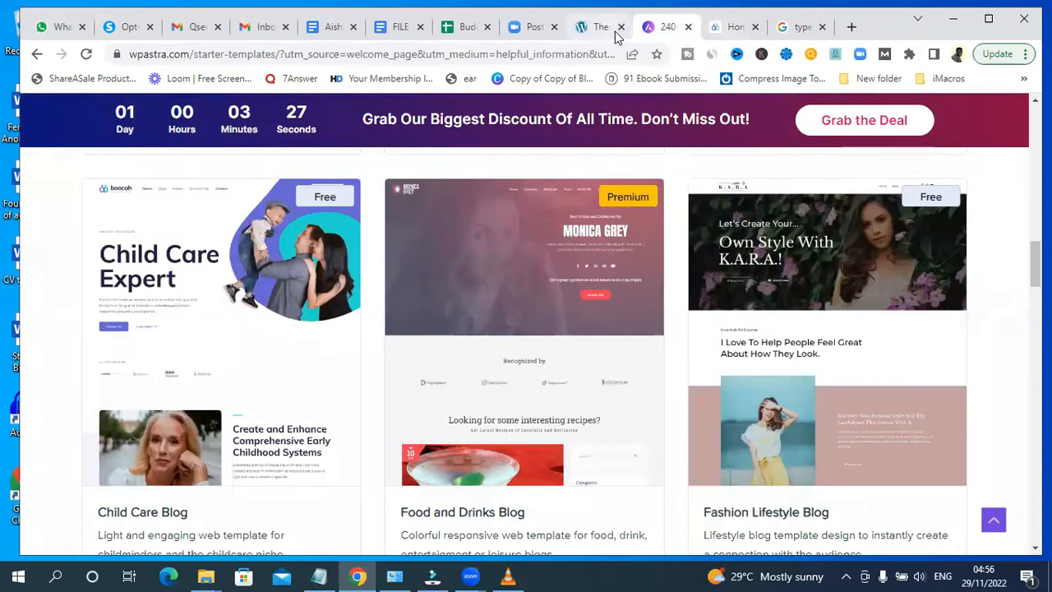
{"action": "left_click", "coordinate": [597, 28]}
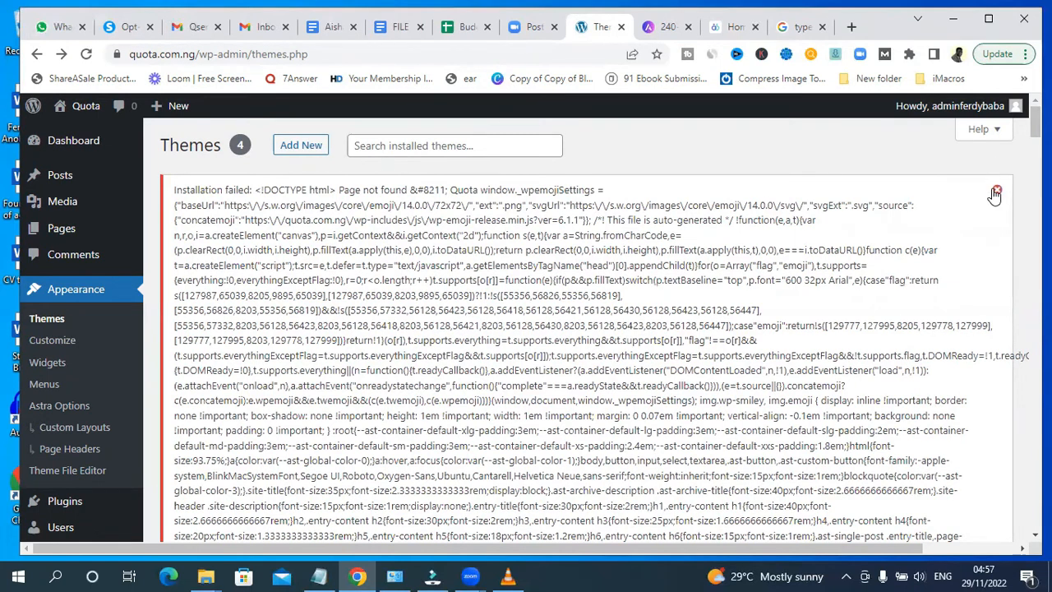
{"action": "left_click", "coordinate": [994, 194]}
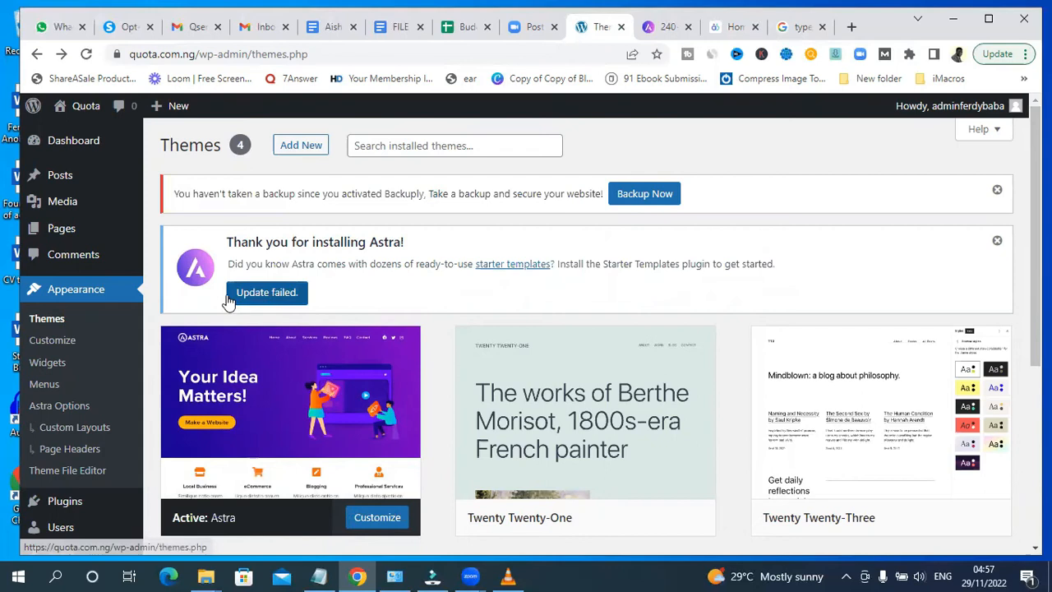
{"action": "left_click", "coordinate": [264, 299]}
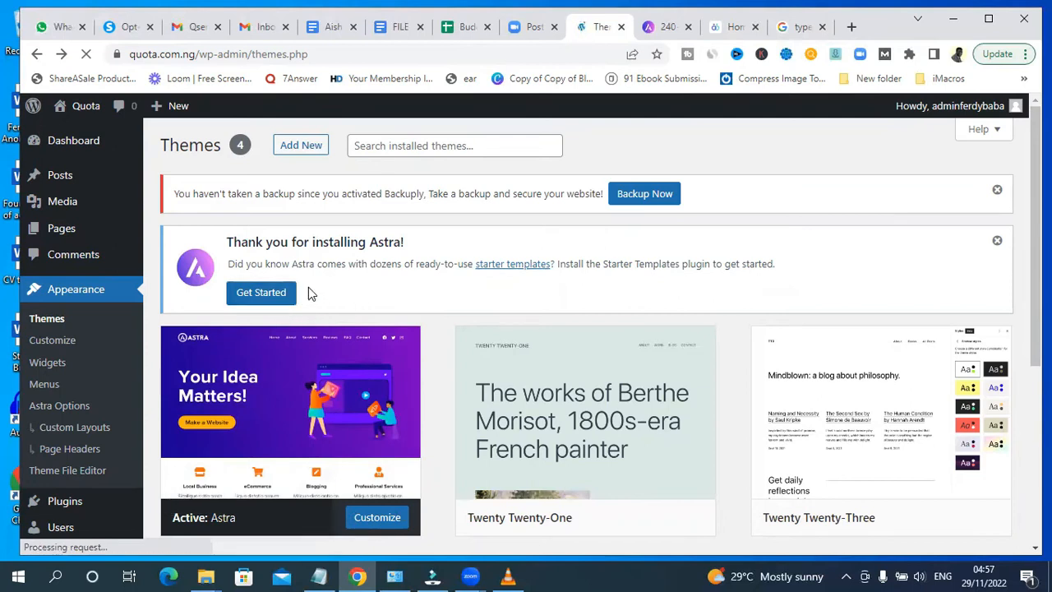
{"action": "left_click", "coordinate": [268, 299]}
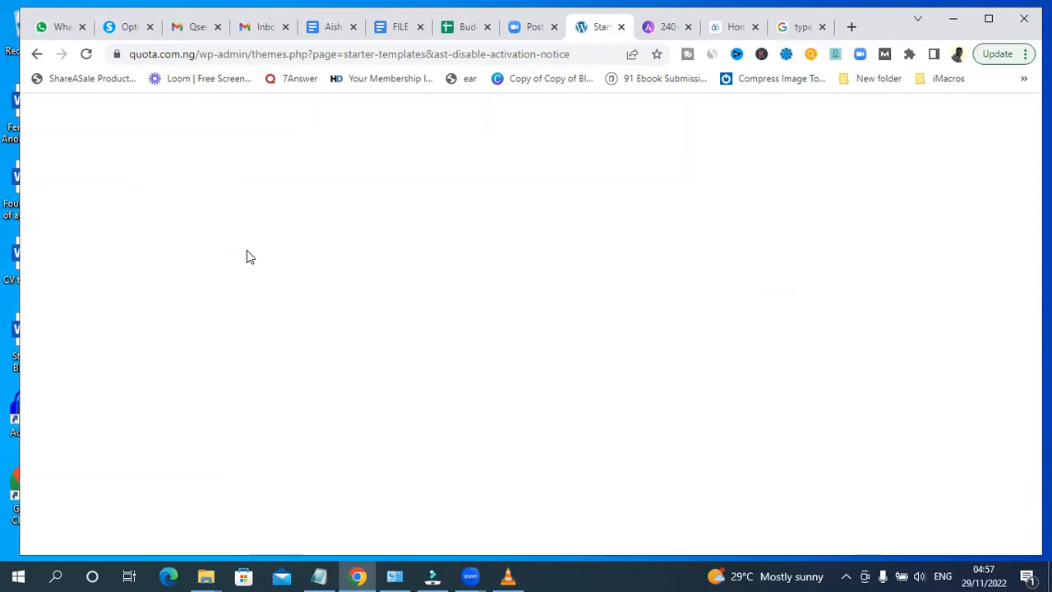
- Reload the Starter Templates page, then go back to the Themes page
{"action": "left_click", "coordinate": [86, 55]}
{"action": "left_click", "coordinate": [86, 54]}
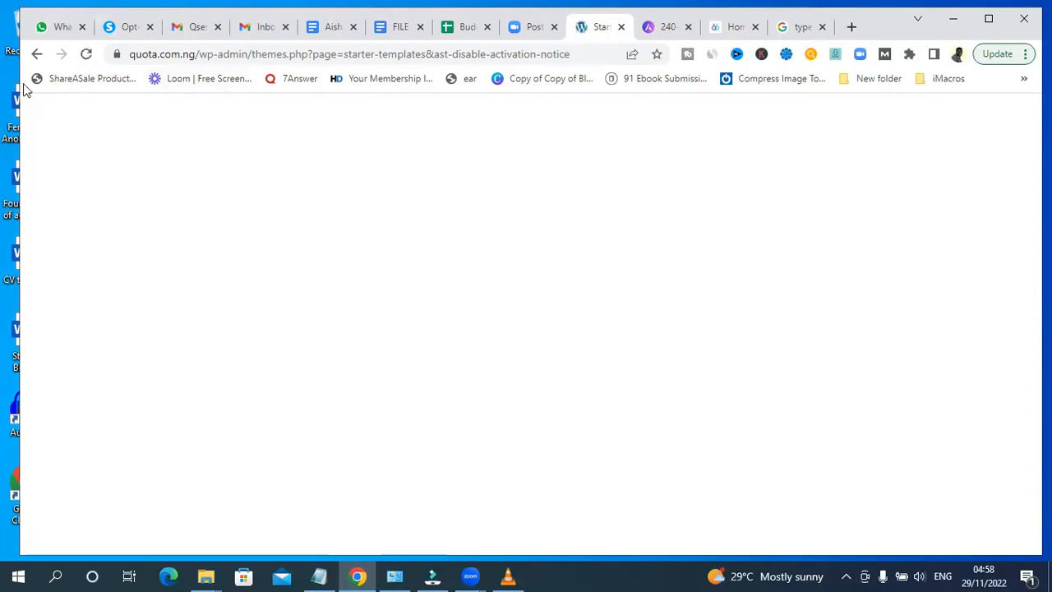
{"action": "left_click", "coordinate": [36, 56]}
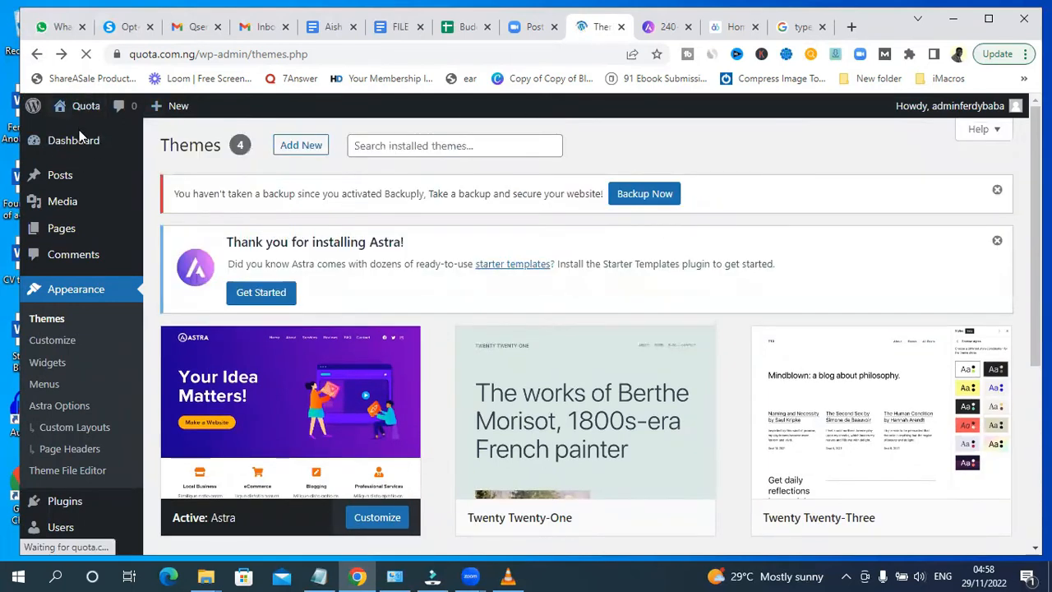
- Open the Starter Templates page under Appearance from the WordPress dashboard
{"action": "mouse_move", "coordinate": [73, 146]}
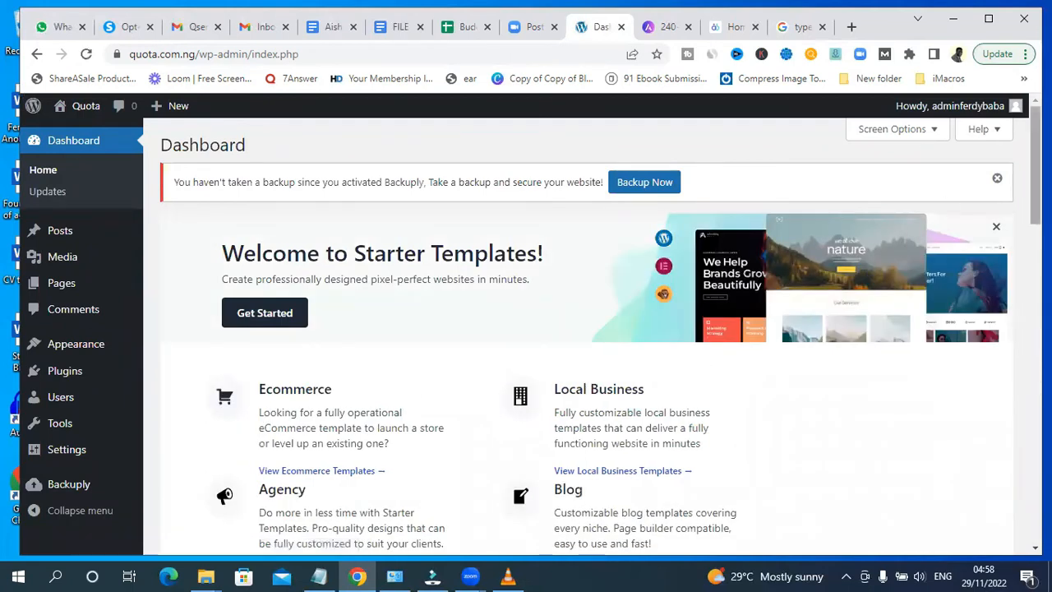
{"action": "scroll", "coordinate": [587, 329], "scroll_direction": "down", "scroll_amount": 5}
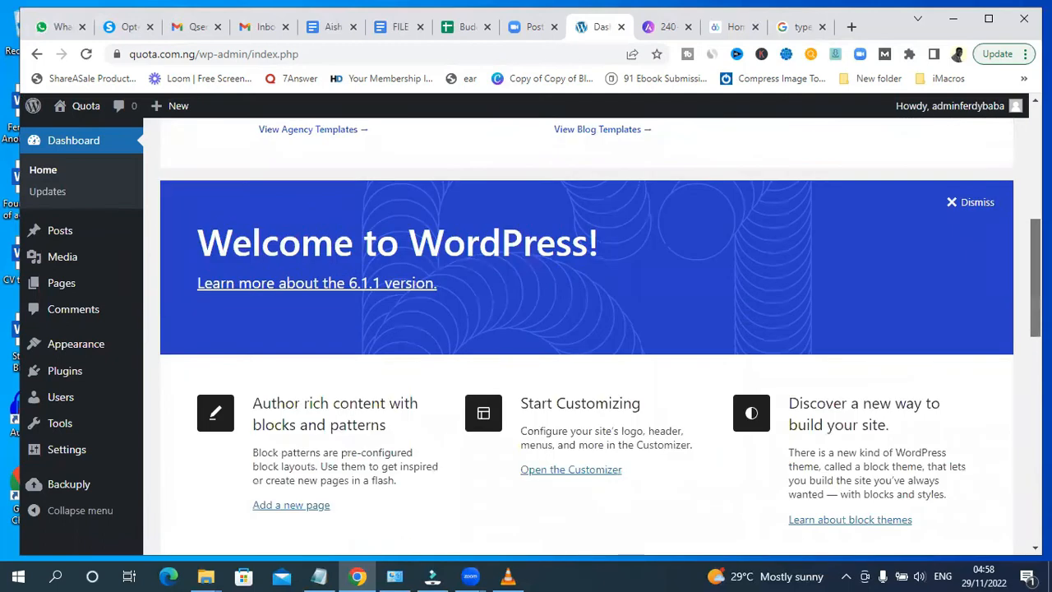
{"action": "scroll", "coordinate": [390, 254], "scroll_direction": "up", "scroll_amount": 5}
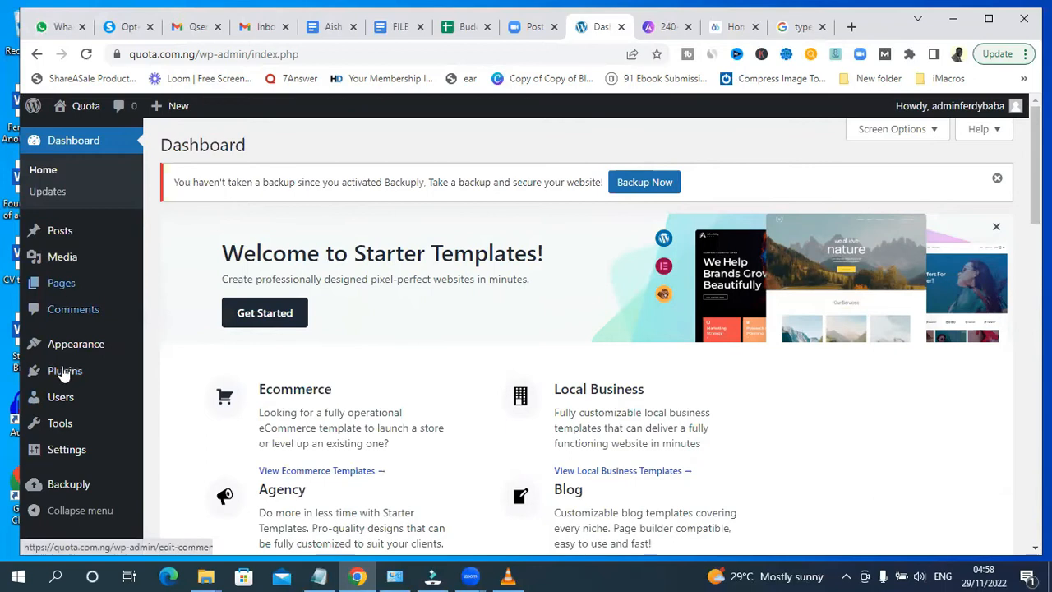
{"action": "mouse_move", "coordinate": [74, 349]}
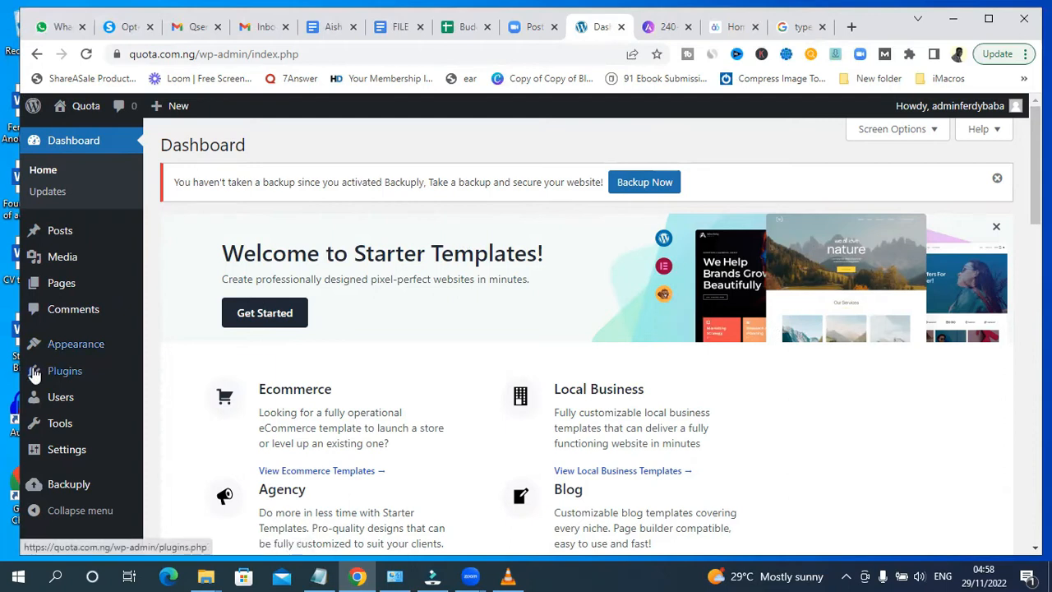
{"action": "mouse_move", "coordinate": [40, 346]}
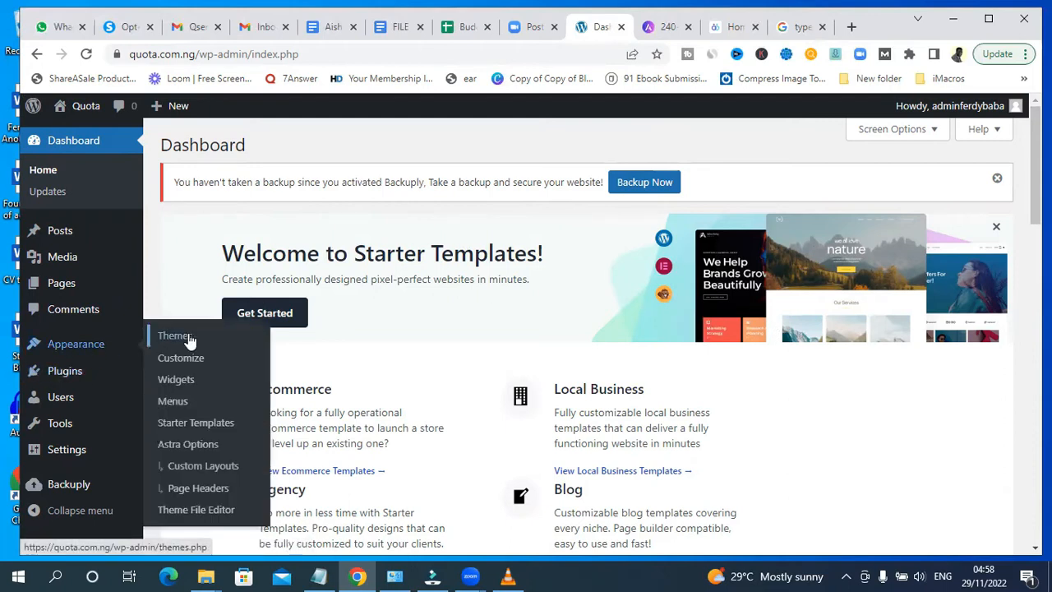
{"action": "left_click", "coordinate": [195, 427]}
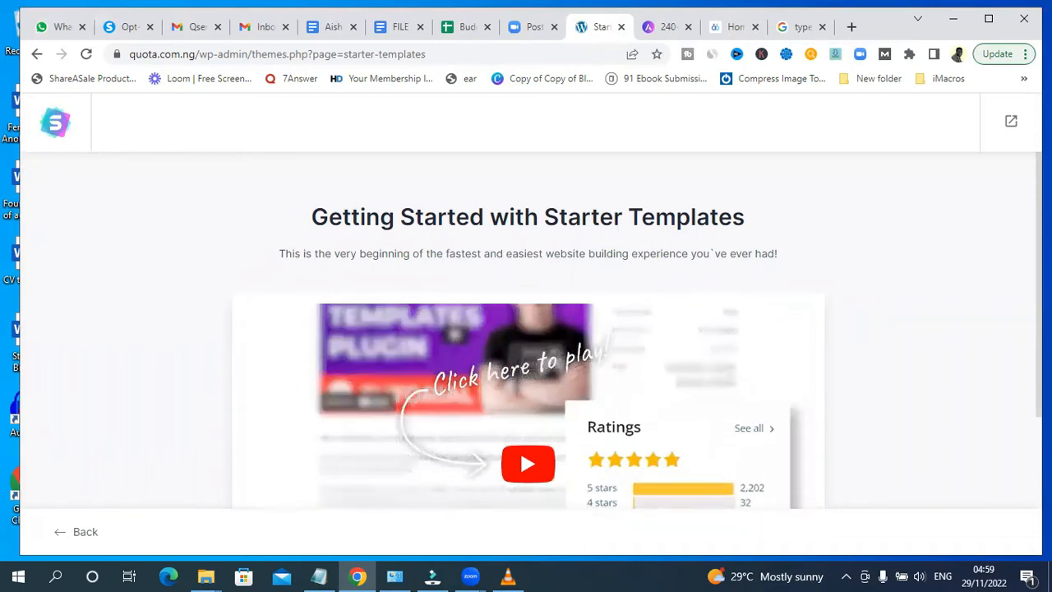
- Start building the website with Starter Templates and choose Elementor as the page builder
{"action": "scroll", "coordinate": [526, 345], "scroll_direction": "down", "scroll_amount": 2}
{"action": "scroll", "coordinate": [526, 345], "scroll_direction": "down", "scroll_amount": 1}
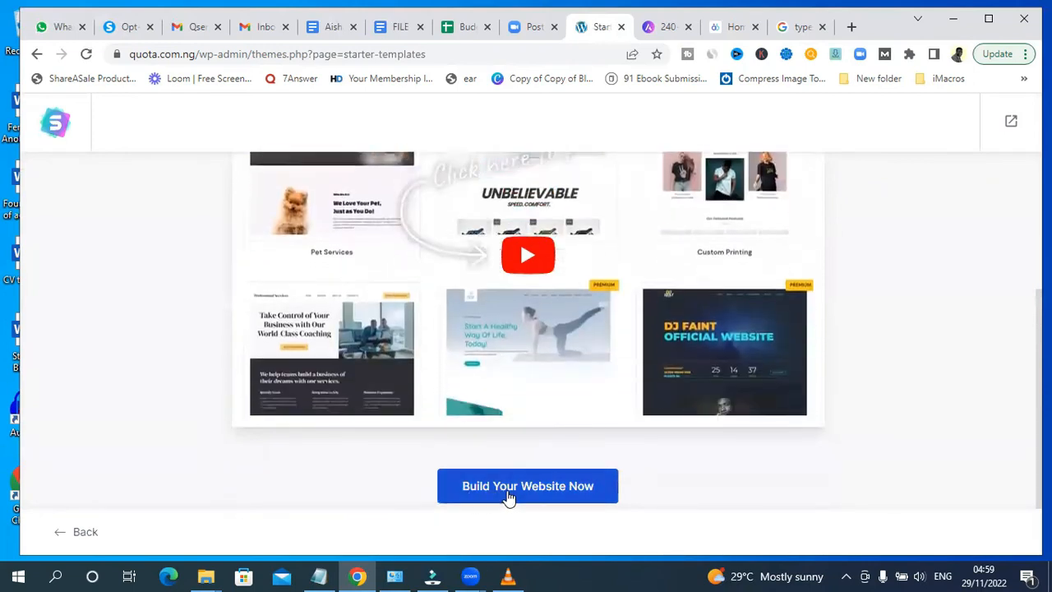
{"action": "left_click", "coordinate": [509, 493]}
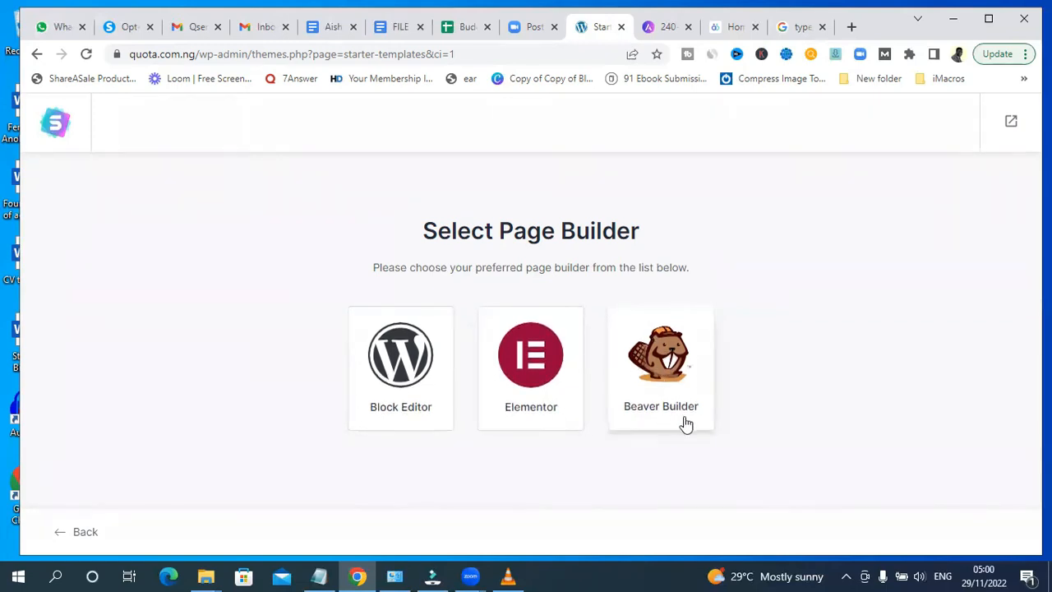
{"action": "left_click", "coordinate": [523, 364]}
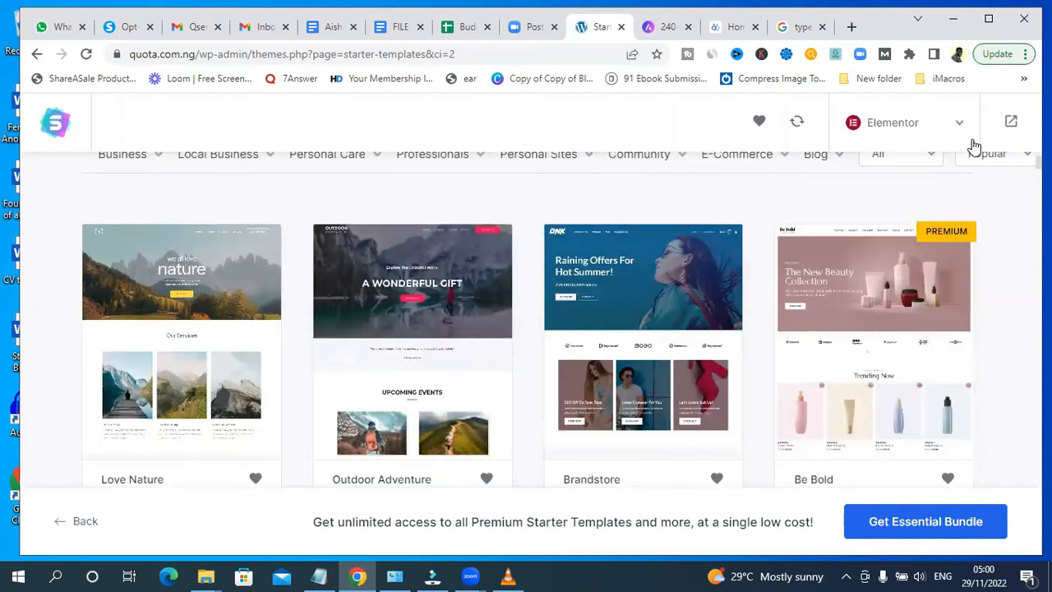
- Check the Child Care Blog template on the Astra templates site, then return to the Starter Templates library
{"action": "left_click", "coordinate": [665, 31]}
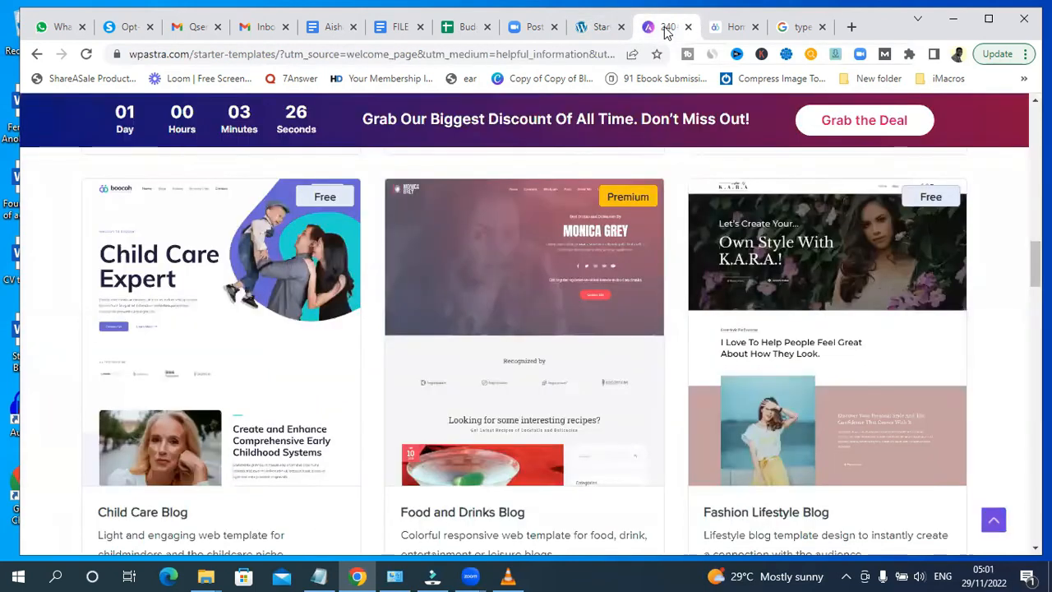
{"action": "mouse_move", "coordinate": [202, 289]}
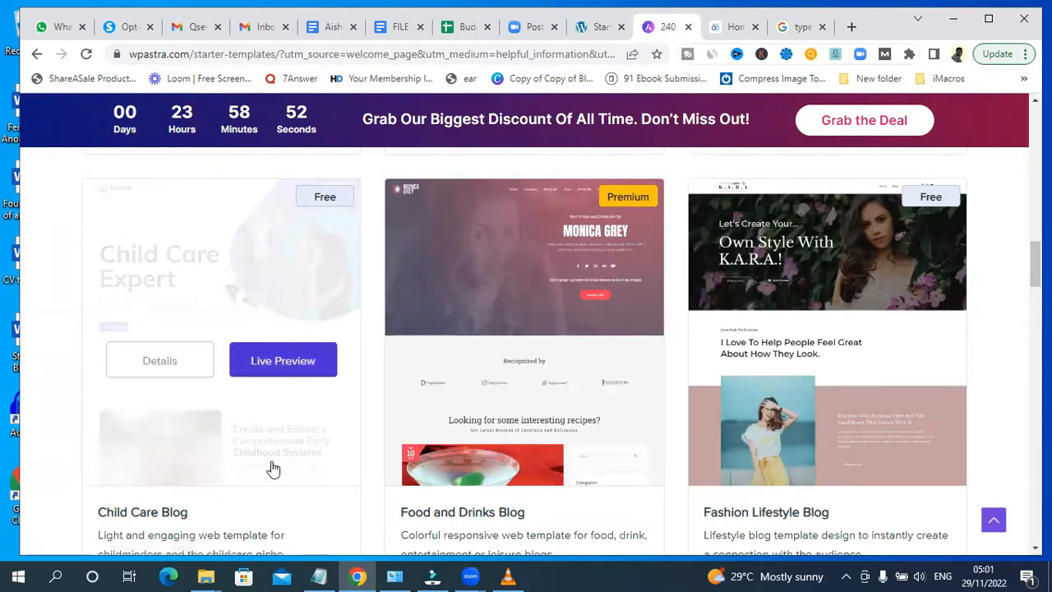
{"action": "left_click", "coordinate": [596, 30]}
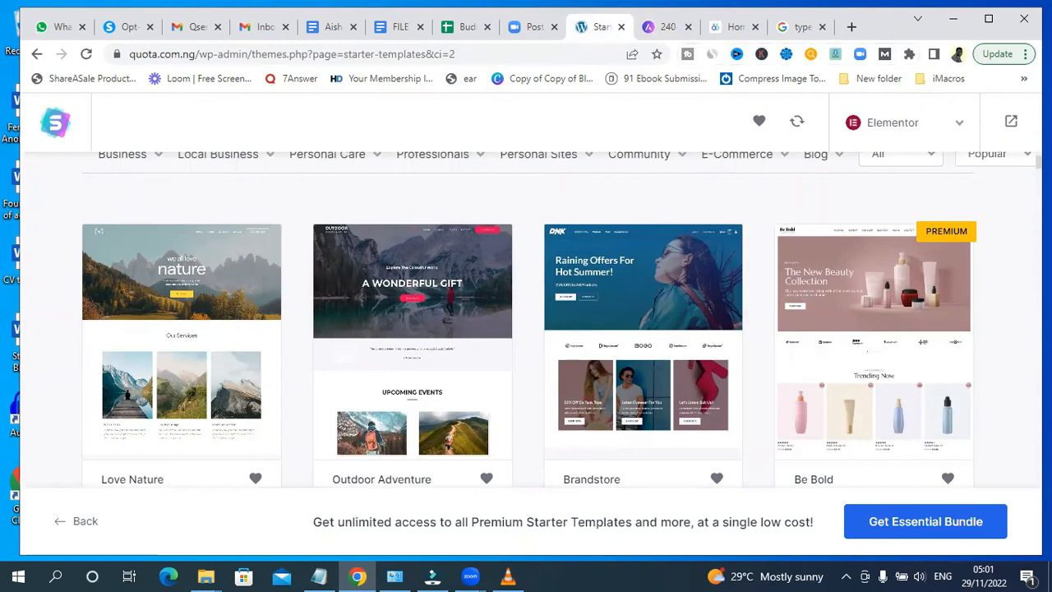
- Search the starter template library for Blog
{"action": "scroll", "coordinate": [526, 329], "scroll_direction": "down", "scroll_amount": 4}
{"action": "scroll", "coordinate": [526, 329], "scroll_direction": "up", "scroll_amount": 5}
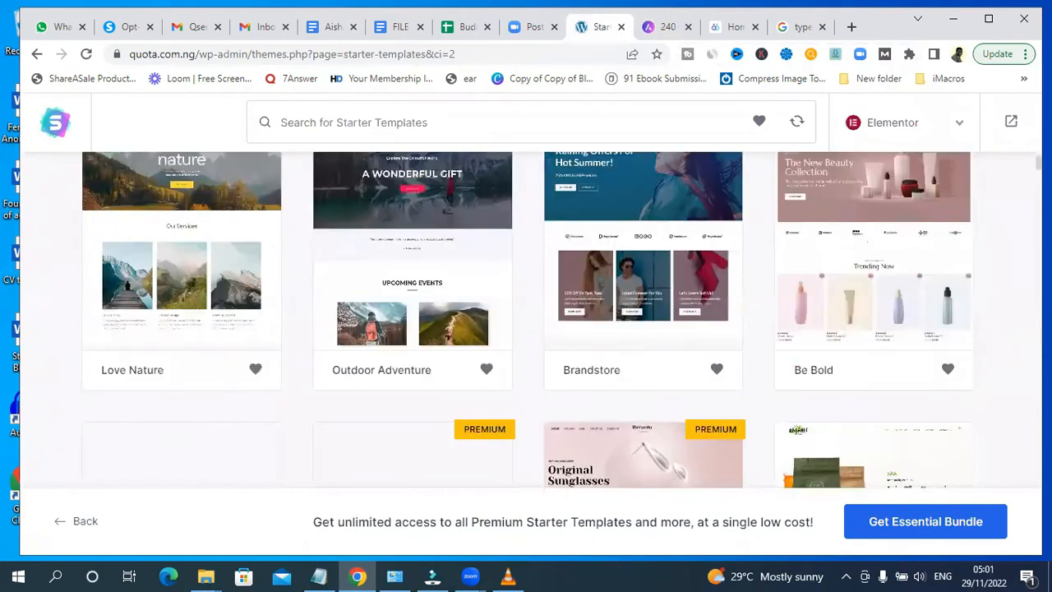
{"action": "left_click", "coordinate": [323, 287]}
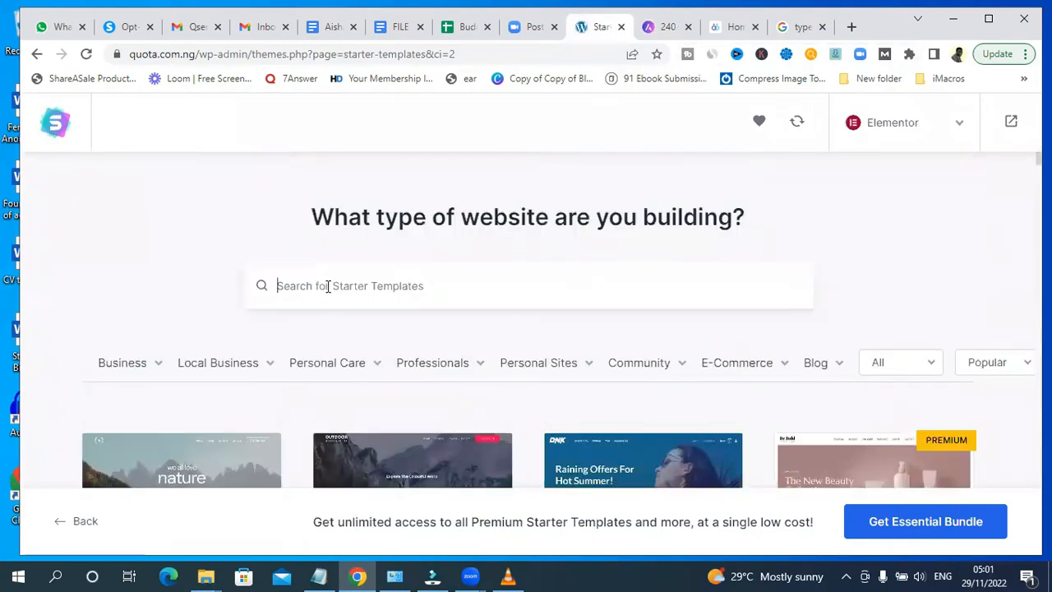
{"action": "type", "text": "Blog"}
{"action": "mouse_move", "coordinate": [887, 431]}
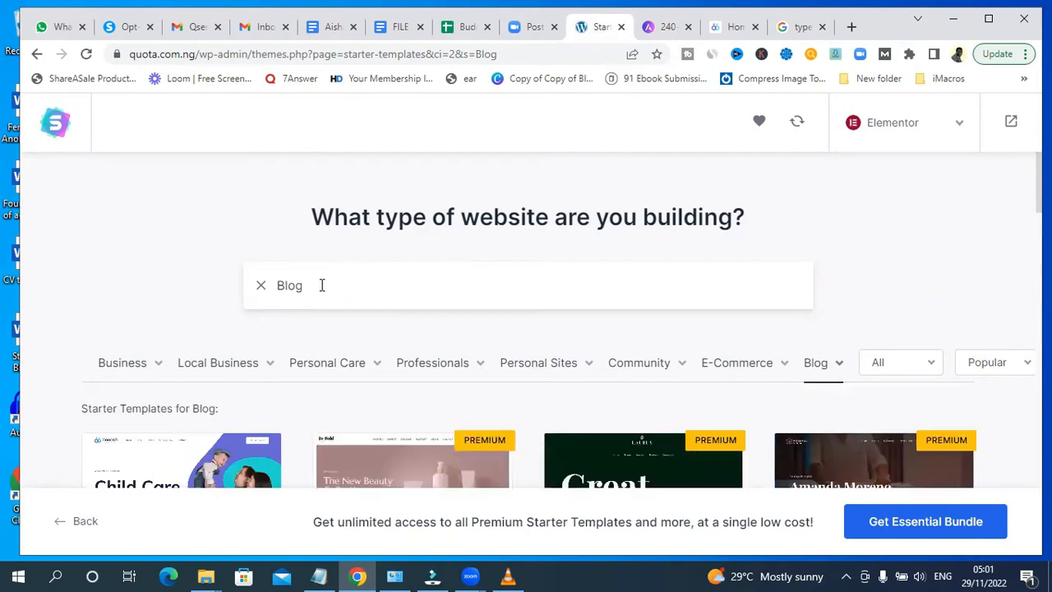
{"action": "double_click", "coordinate": [322, 285]}
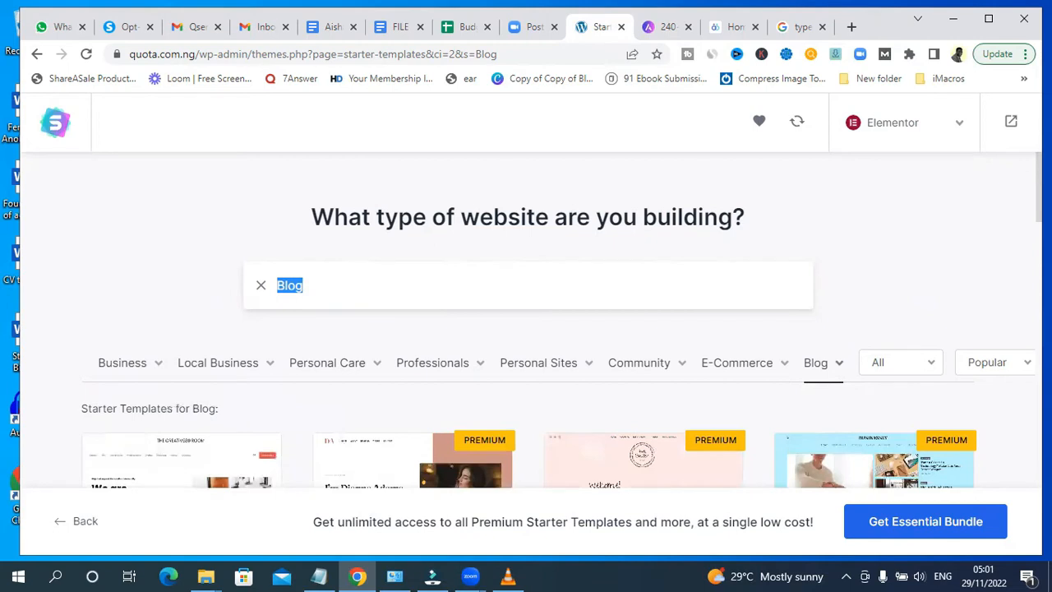
- Browse the Blog starter template results and compare them with the Astra templates site
{"action": "scroll", "coordinate": [561, 321], "scroll_direction": "down", "scroll_amount": 3}
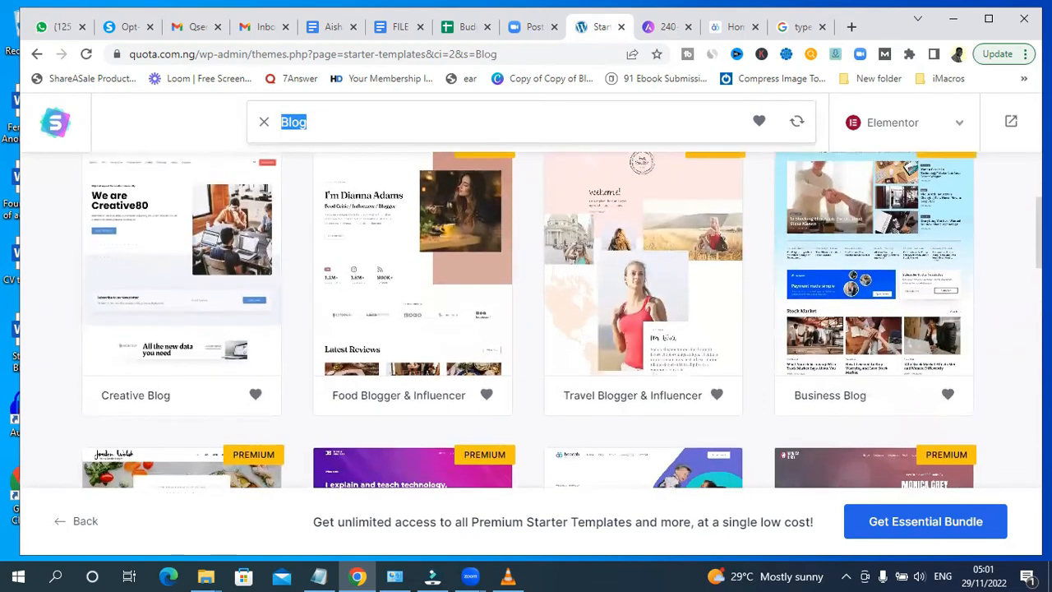
{"action": "scroll", "coordinate": [528, 321], "scroll_direction": "up", "scroll_amount": 1}
{"action": "scroll", "coordinate": [418, 258], "scroll_direction": "down", "scroll_amount": 2}
{"action": "scroll", "coordinate": [417, 257], "scroll_direction": "up", "scroll_amount": 5}
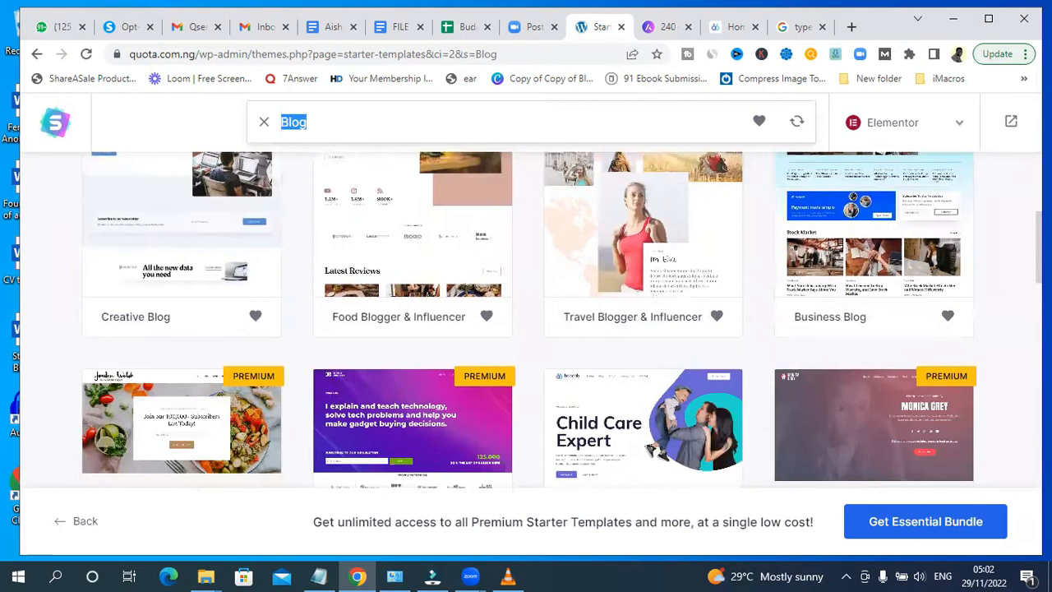
{"action": "left_click", "coordinate": [354, 279]}
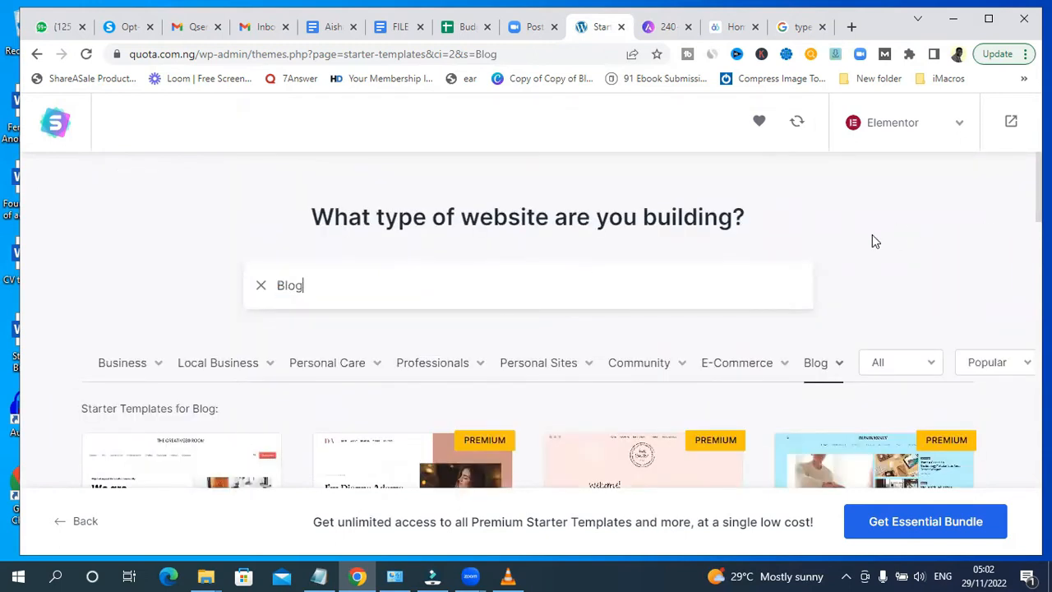
{"action": "scroll", "coordinate": [528, 321], "scroll_direction": "down", "scroll_amount": 5}
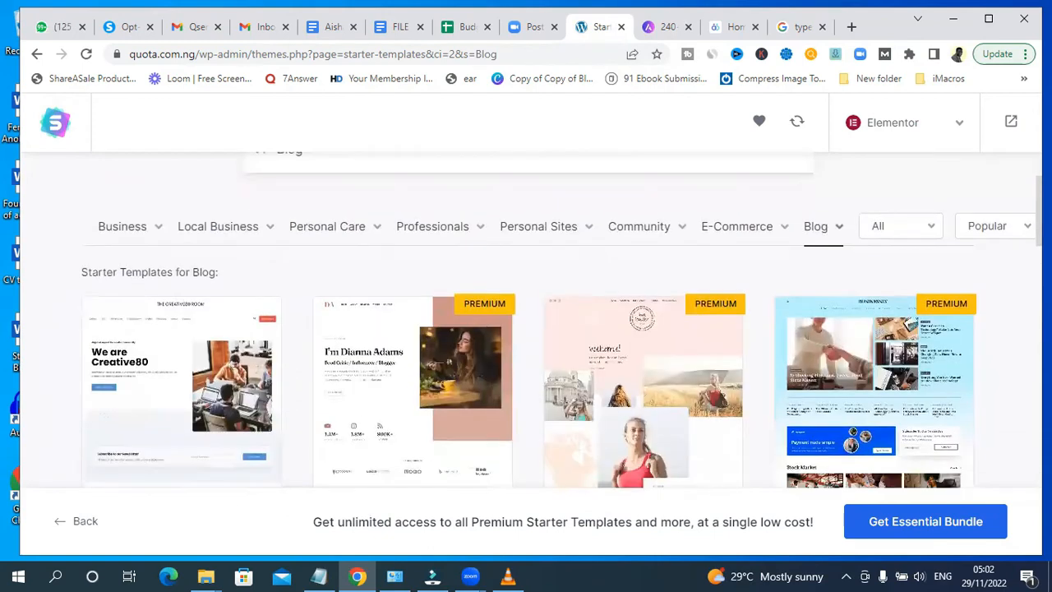
{"action": "scroll", "coordinate": [457, 345], "scroll_direction": "down", "scroll_amount": 2}
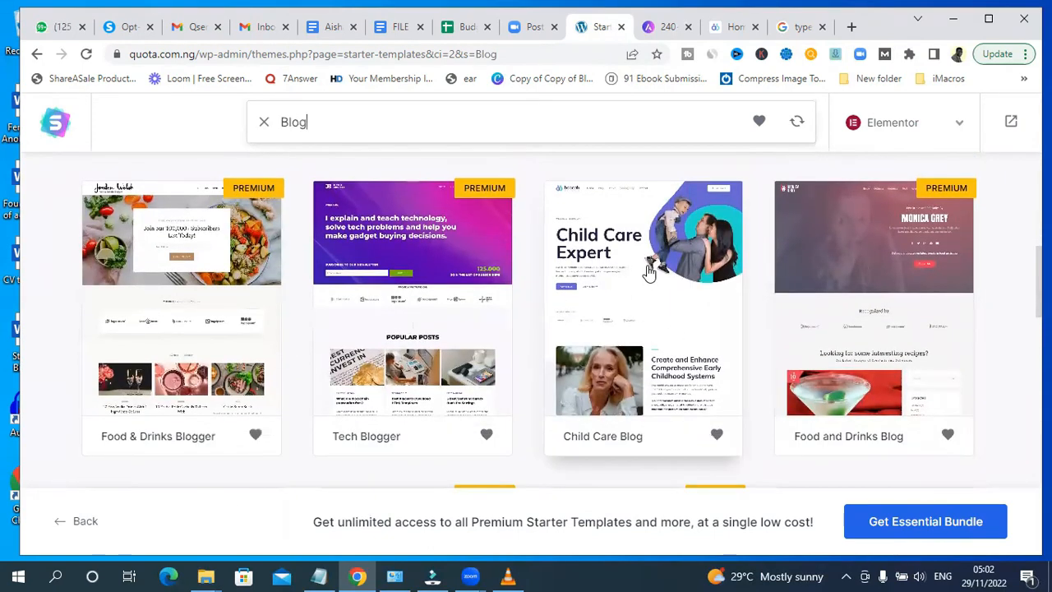
{"action": "left_click", "coordinate": [670, 29]}
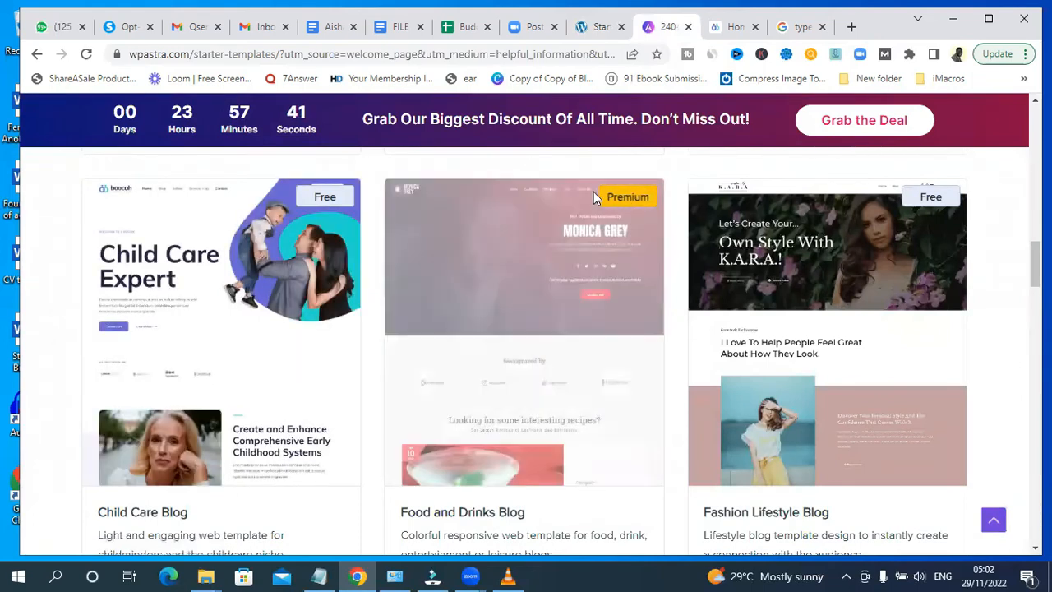
- Return to the Starter Templates library and open the Child Care Blog template from the Blog results
{"action": "left_click", "coordinate": [600, 29]}
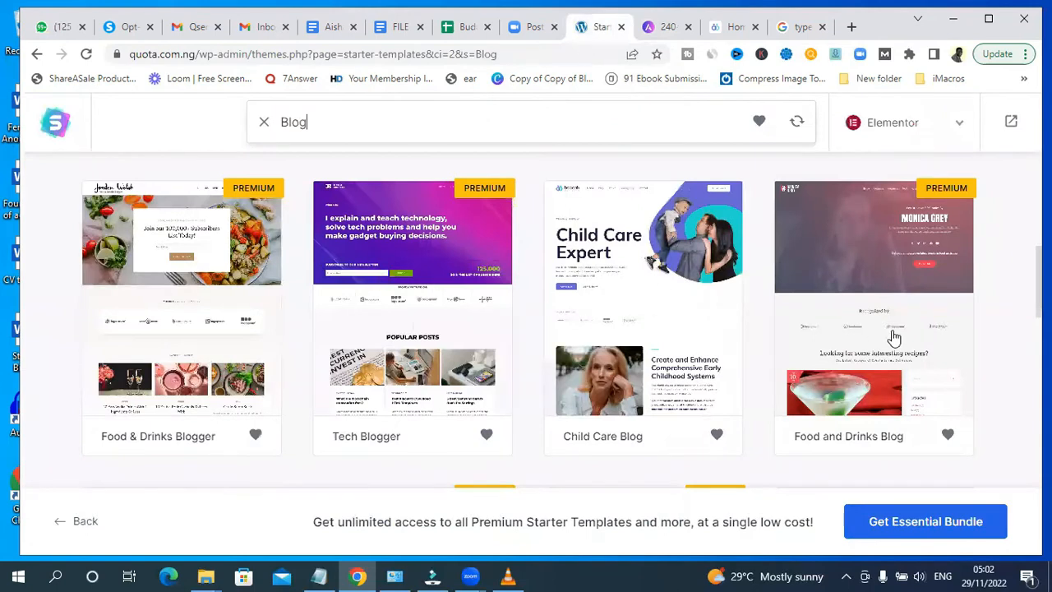
{"action": "scroll", "coordinate": [526, 329], "scroll_direction": "up", "scroll_amount": 5}
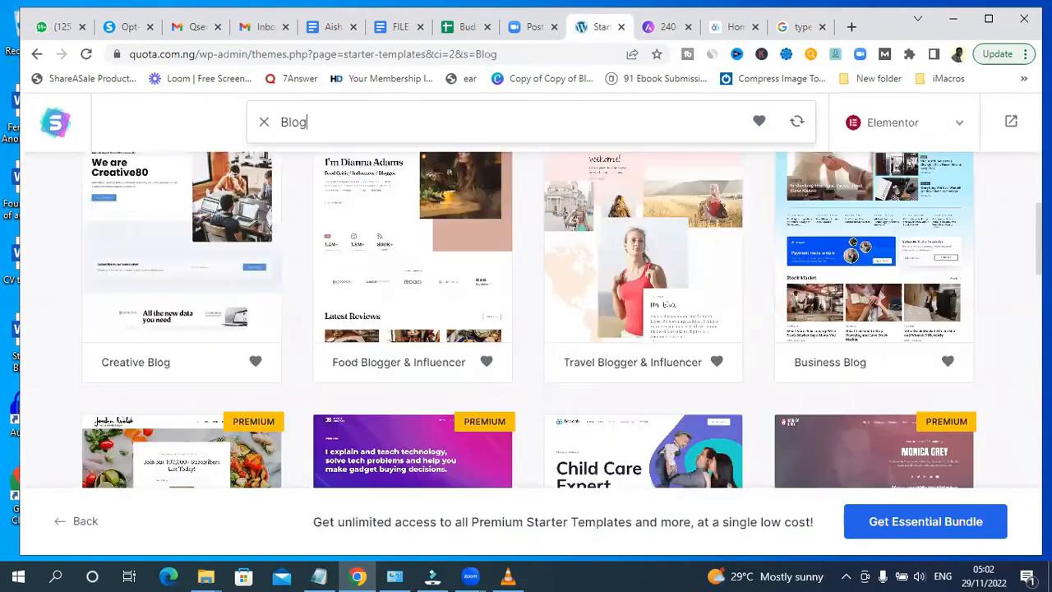
{"action": "scroll", "coordinate": [616, 312], "scroll_direction": "down", "scroll_amount": 3}
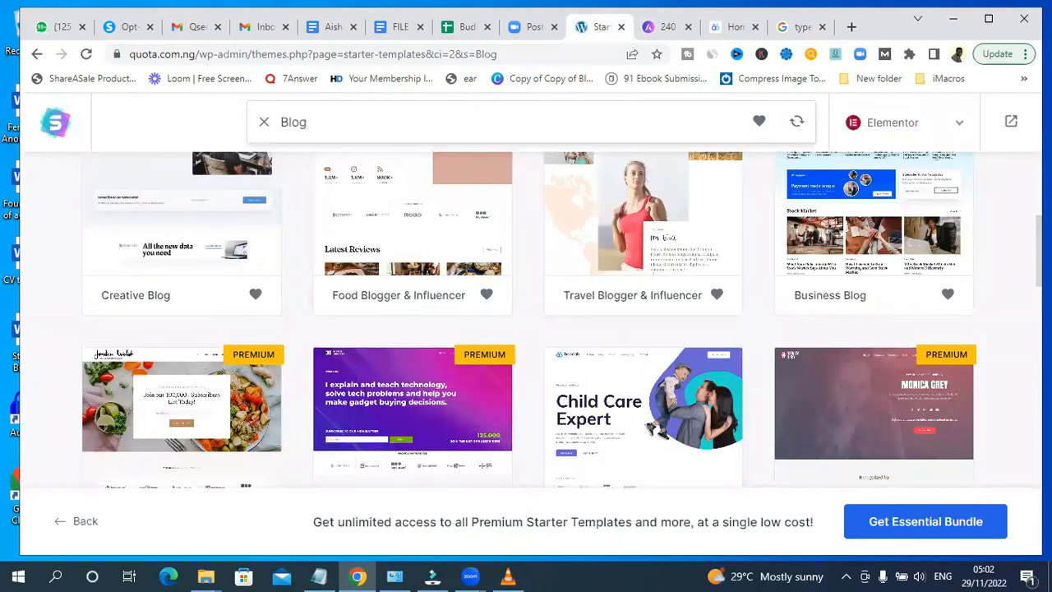
{"action": "scroll", "coordinate": [593, 318], "scroll_direction": "down", "scroll_amount": 3}
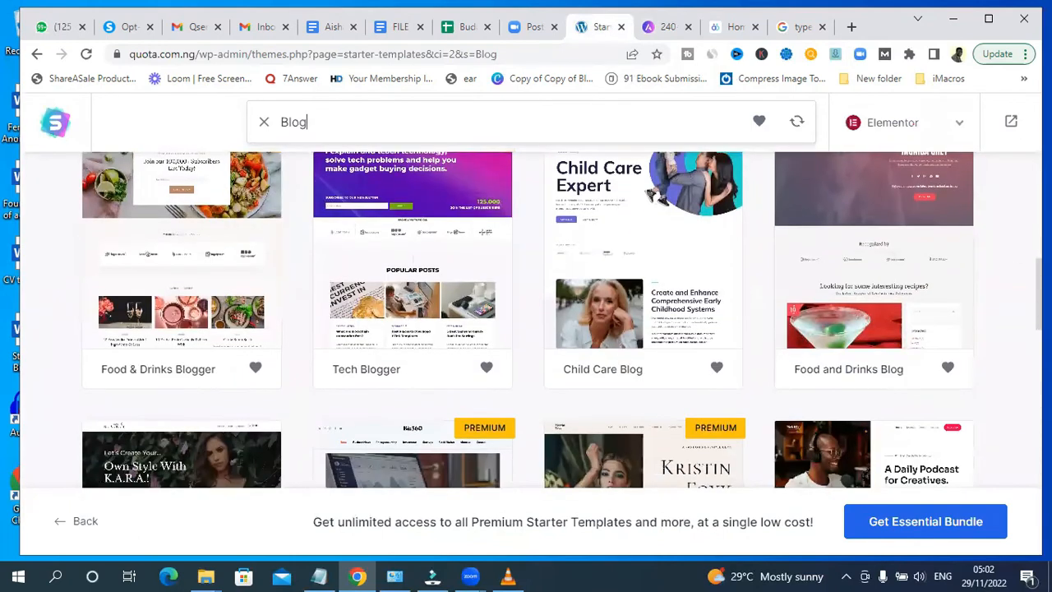
{"action": "left_click", "coordinate": [624, 260]}
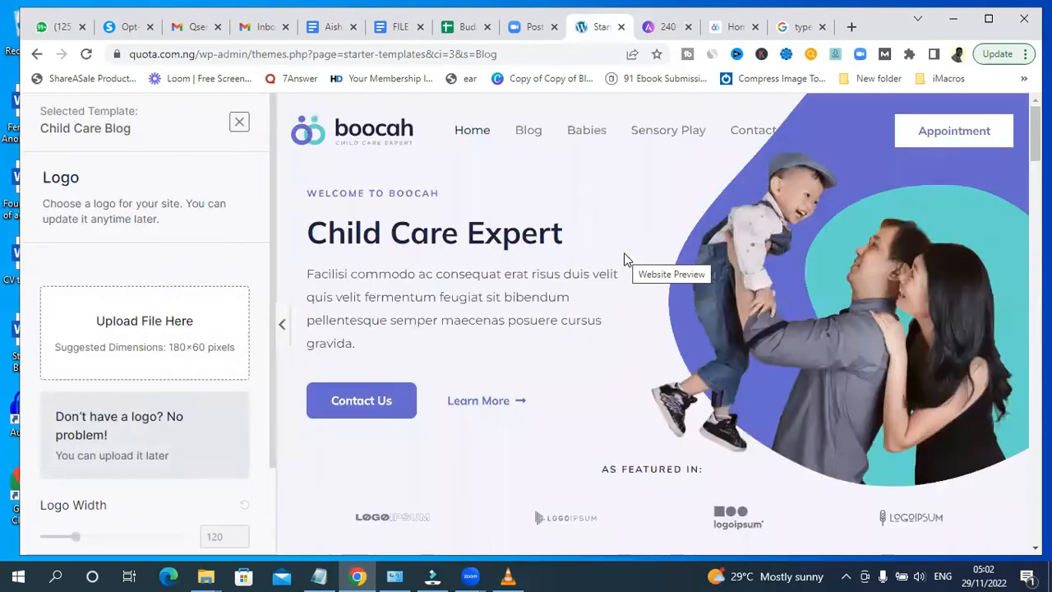
- Skip the logo upload and continue to the next customisation step
{"action": "left_click_drag", "start_coordinate": [1035, 132], "coordinate": [1023, 22]}
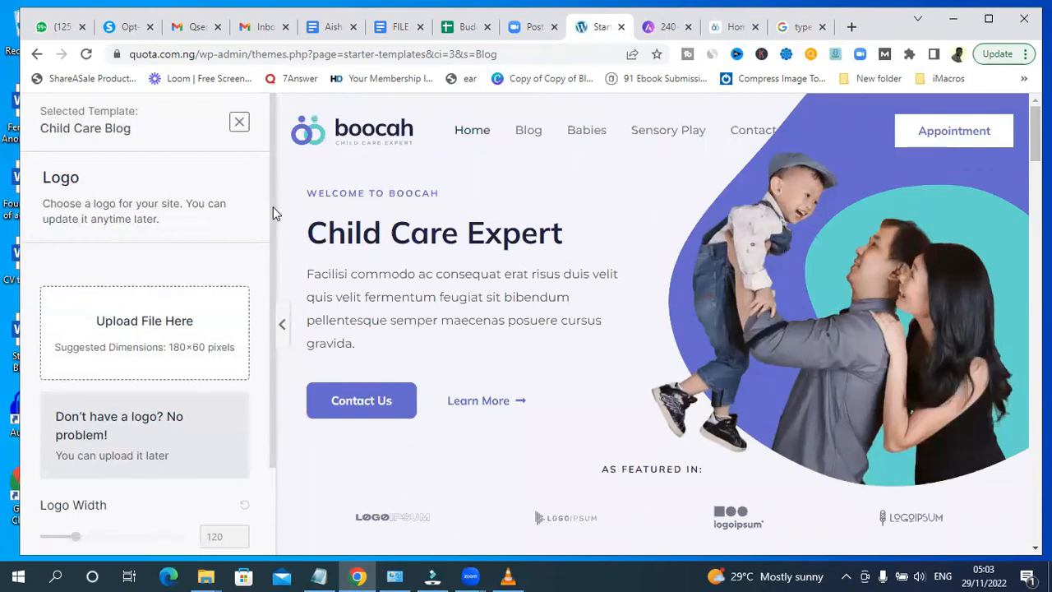
{"action": "scroll", "coordinate": [267, 260], "scroll_direction": "down", "scroll_amount": 2}
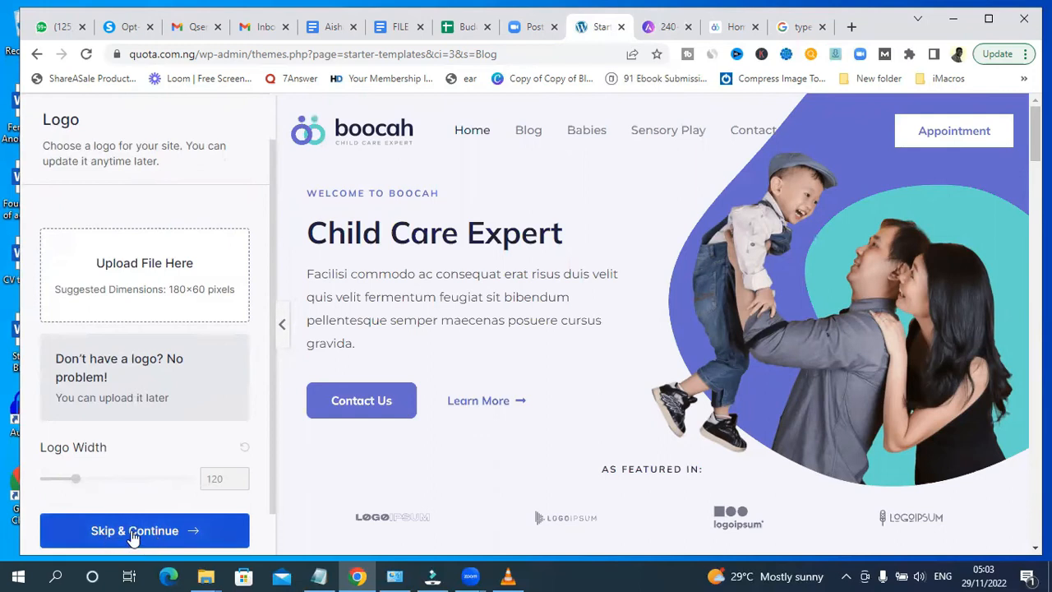
{"action": "scroll", "coordinate": [276, 347], "scroll_direction": "down", "scroll_amount": 1}
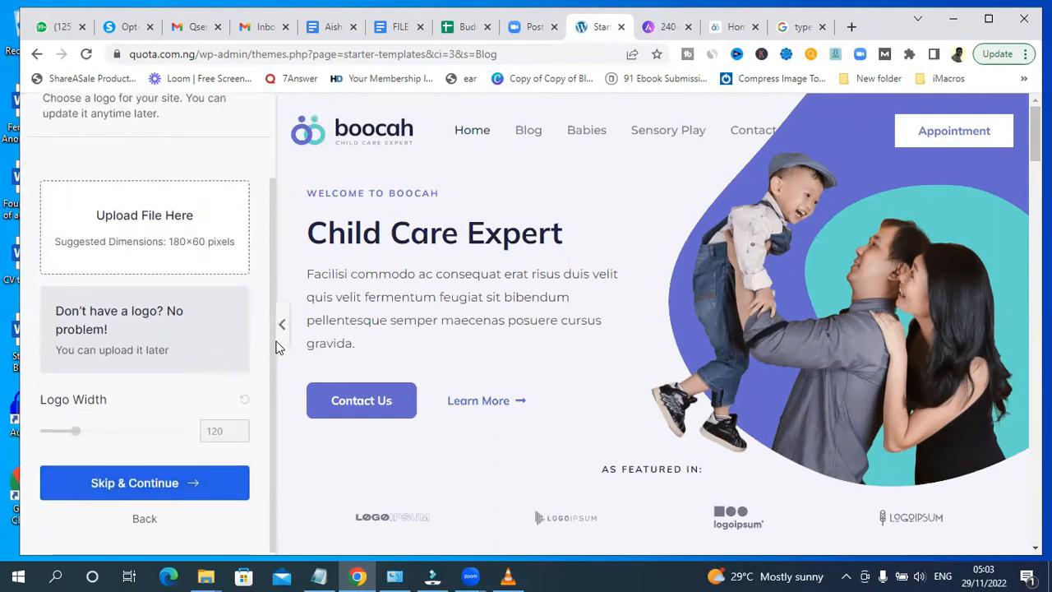
{"action": "left_click", "coordinate": [131, 482]}
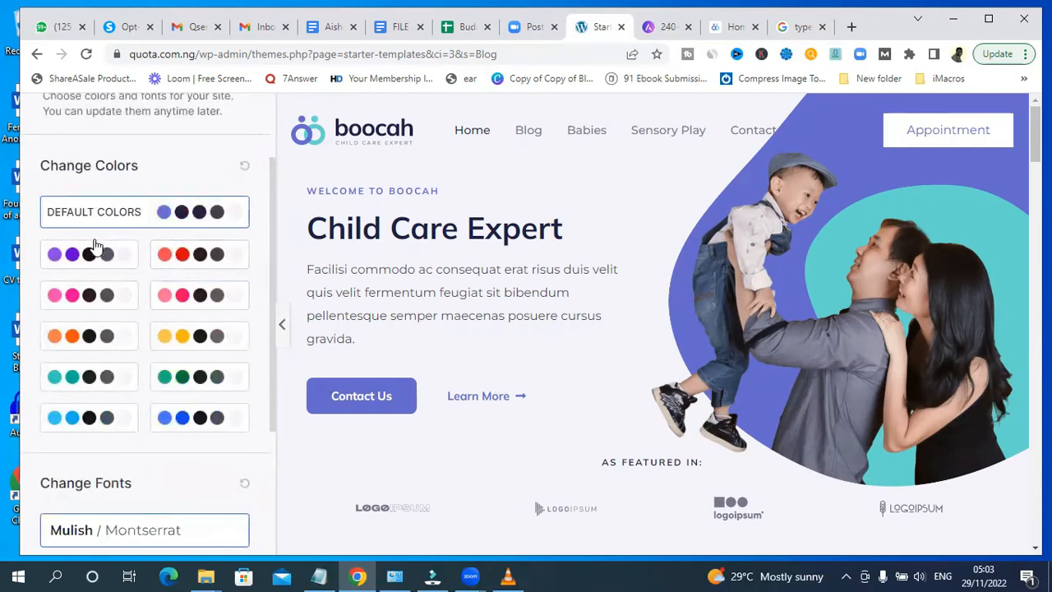
- Preview the red, pink, light blue and orange colour palettes on the template
{"action": "left_click", "coordinate": [73, 265]}
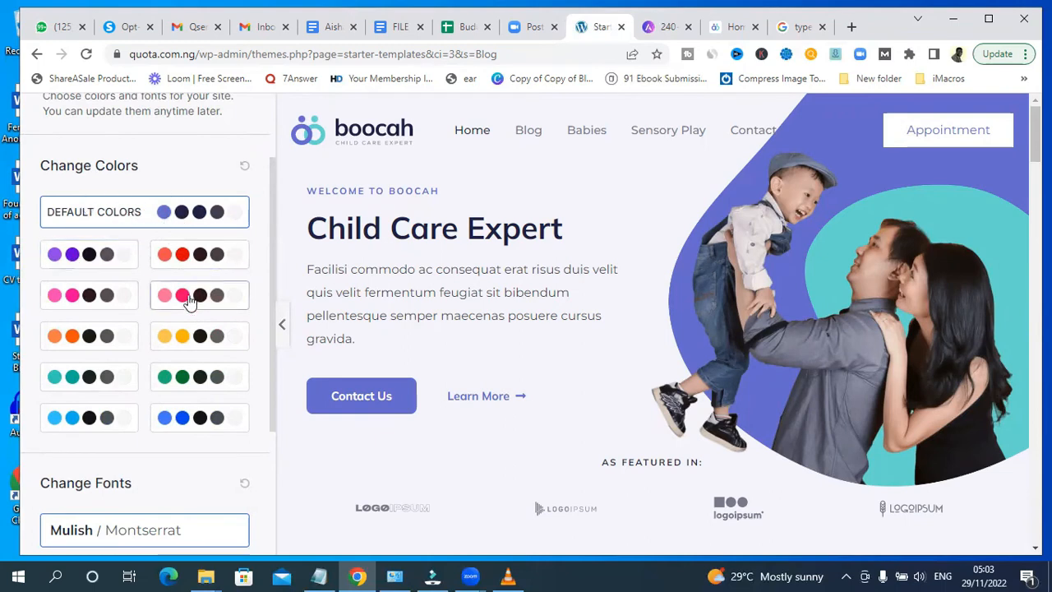
{"action": "left_click", "coordinate": [180, 260]}
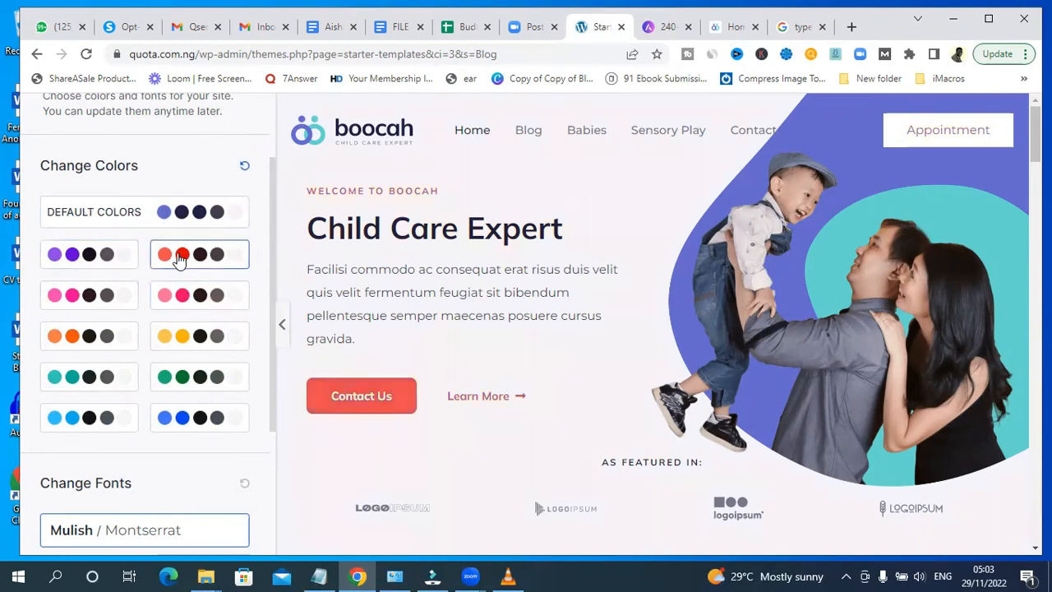
{"action": "left_click", "coordinate": [86, 269]}
{"action": "left_click", "coordinate": [76, 294]}
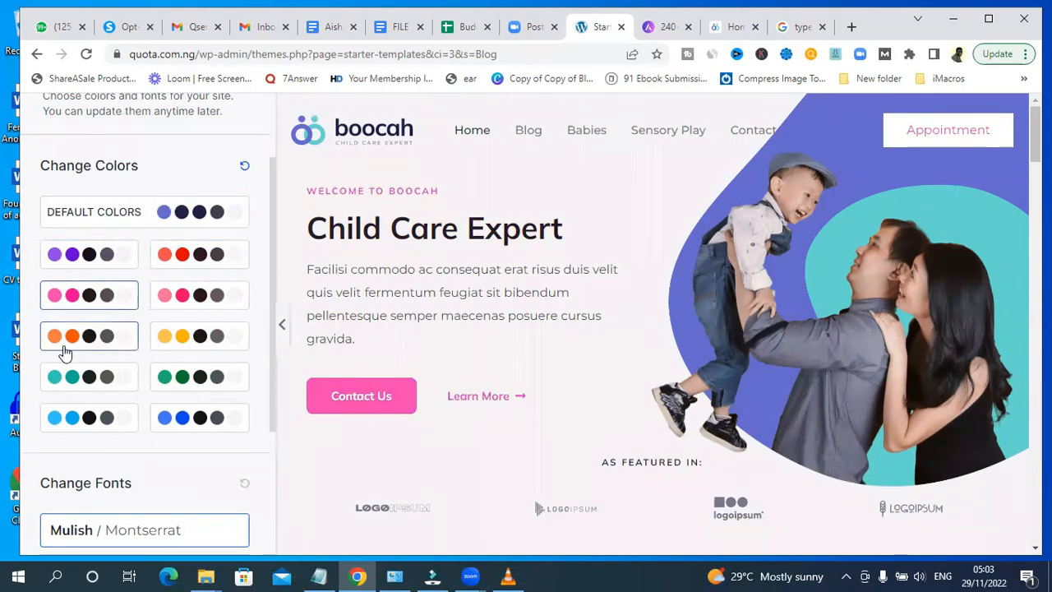
{"action": "left_click", "coordinate": [86, 424]}
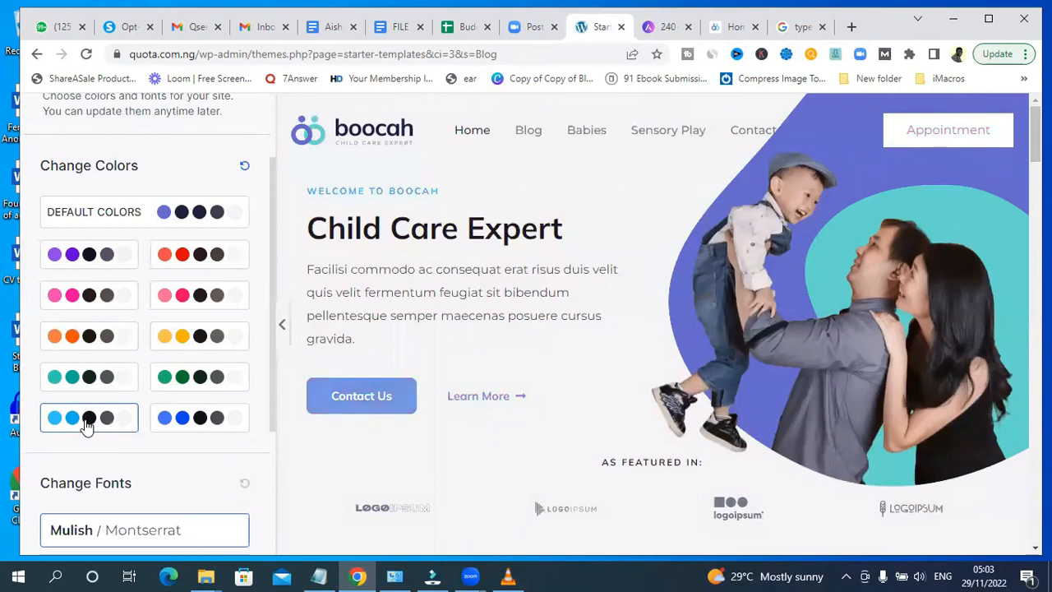
{"action": "left_click", "coordinate": [77, 338]}
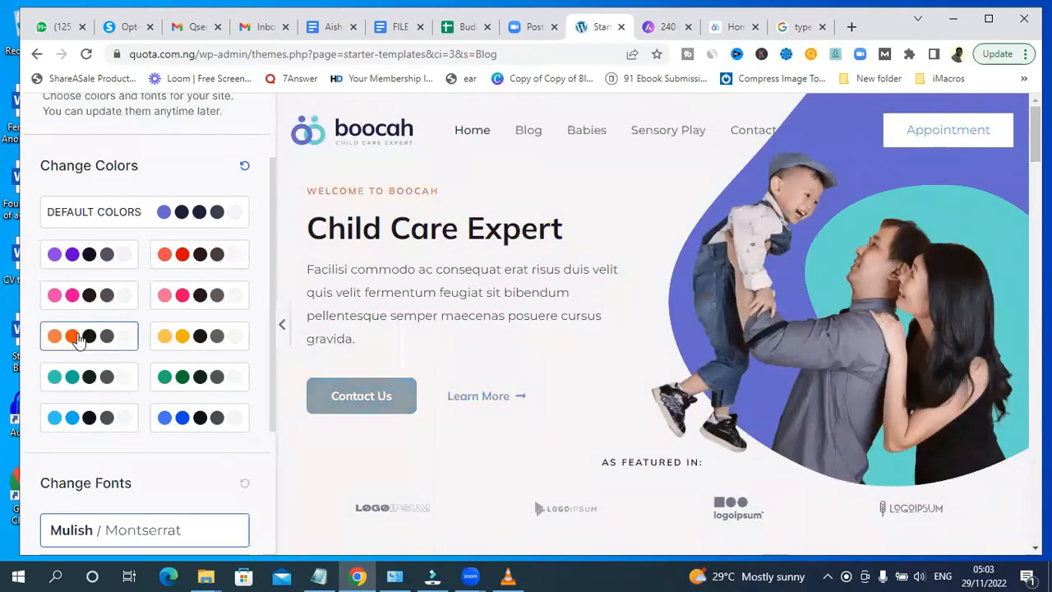
{"action": "left_click", "coordinate": [52, 297]}
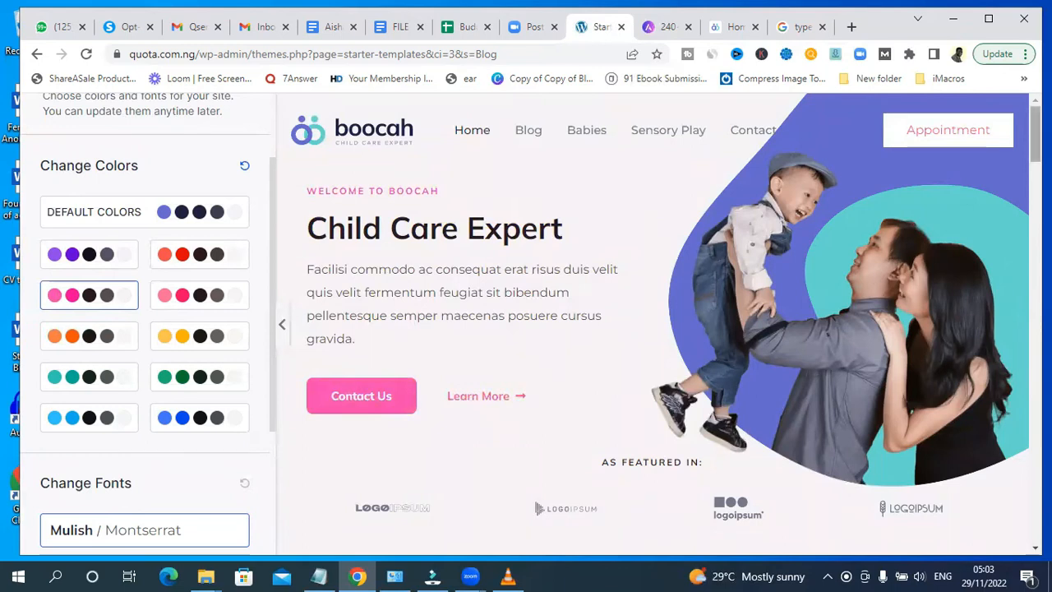
- Compare the red, blue and pink palettes further down the preview, ending back on the default colours
{"action": "scroll", "coordinate": [401, 214], "scroll_direction": "down", "scroll_amount": 2}
{"action": "scroll", "coordinate": [452, 216], "scroll_direction": "down", "scroll_amount": 4}
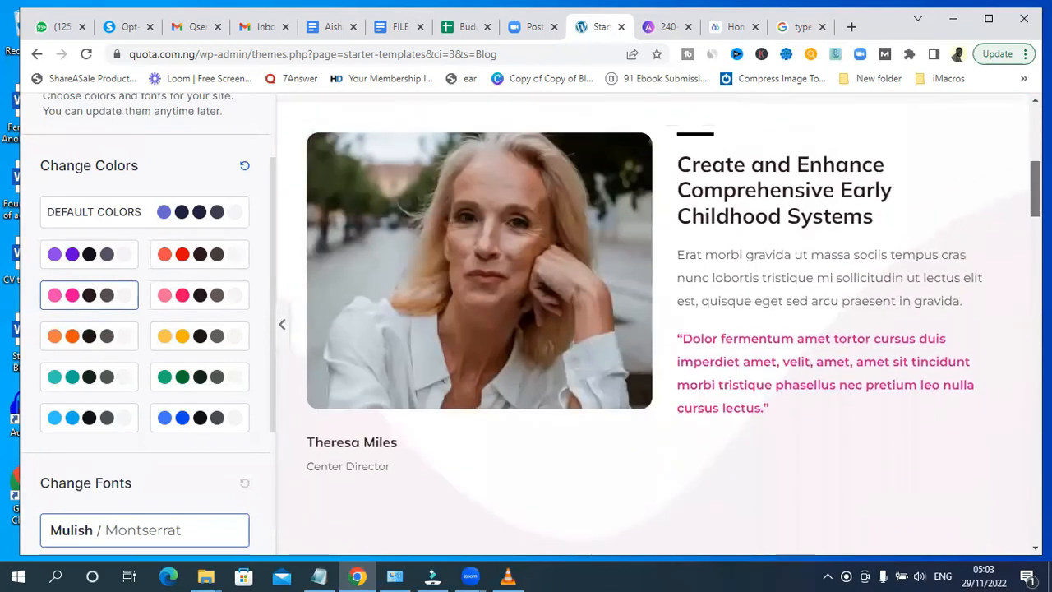
{"action": "left_click", "coordinate": [203, 212]}
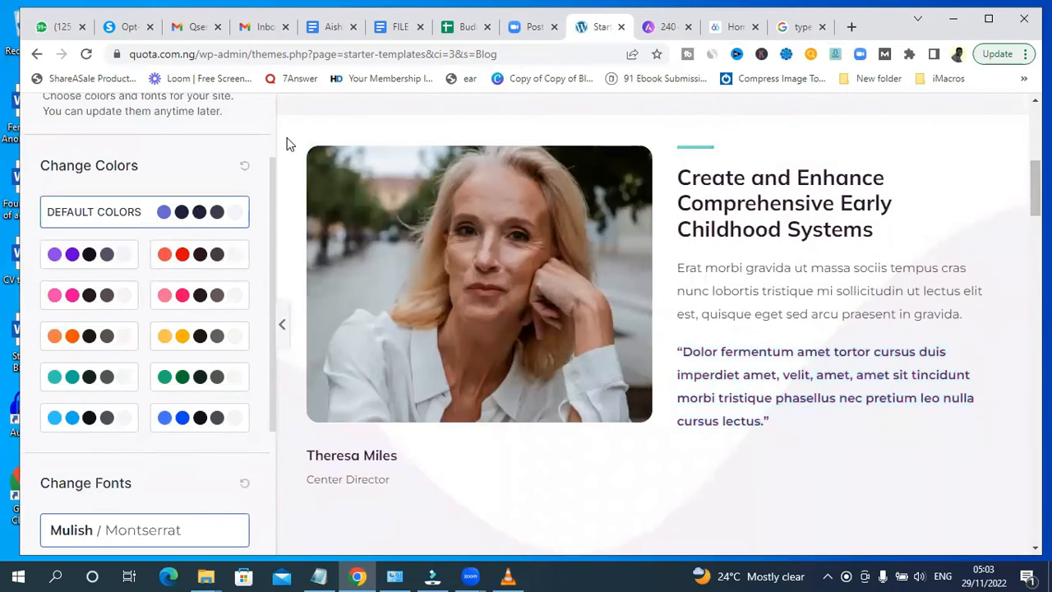
{"action": "left_click", "coordinate": [176, 263]}
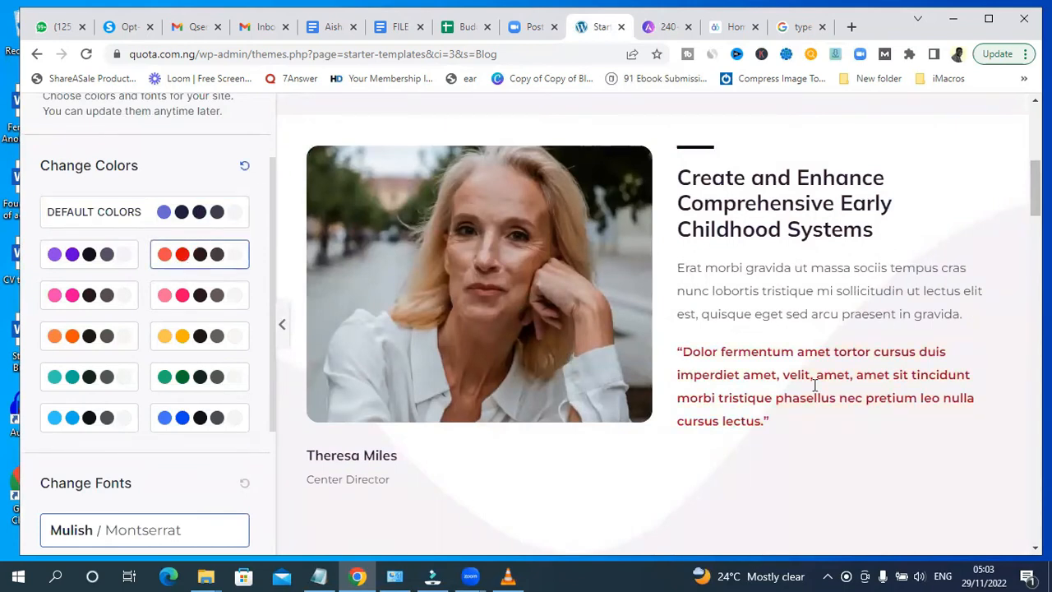
{"action": "left_click", "coordinate": [170, 415]}
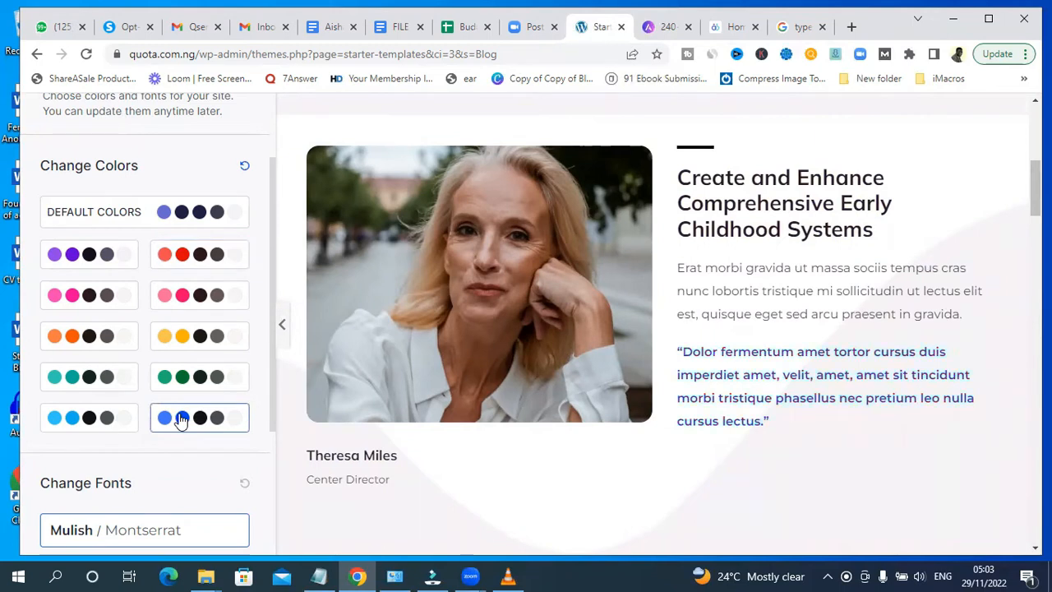
{"action": "left_click", "coordinate": [72, 302]}
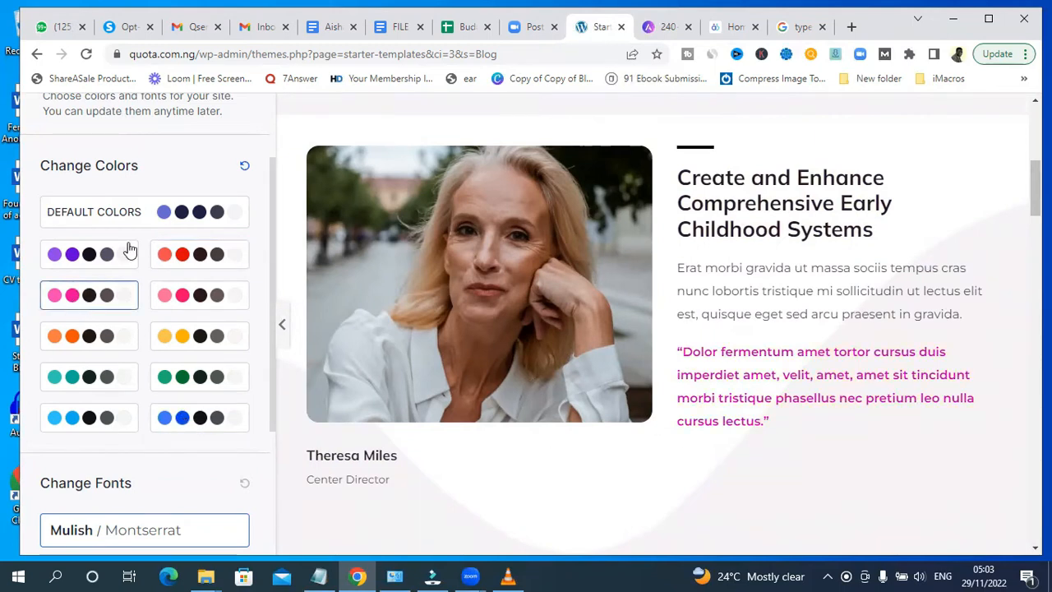
{"action": "left_click", "coordinate": [181, 222]}
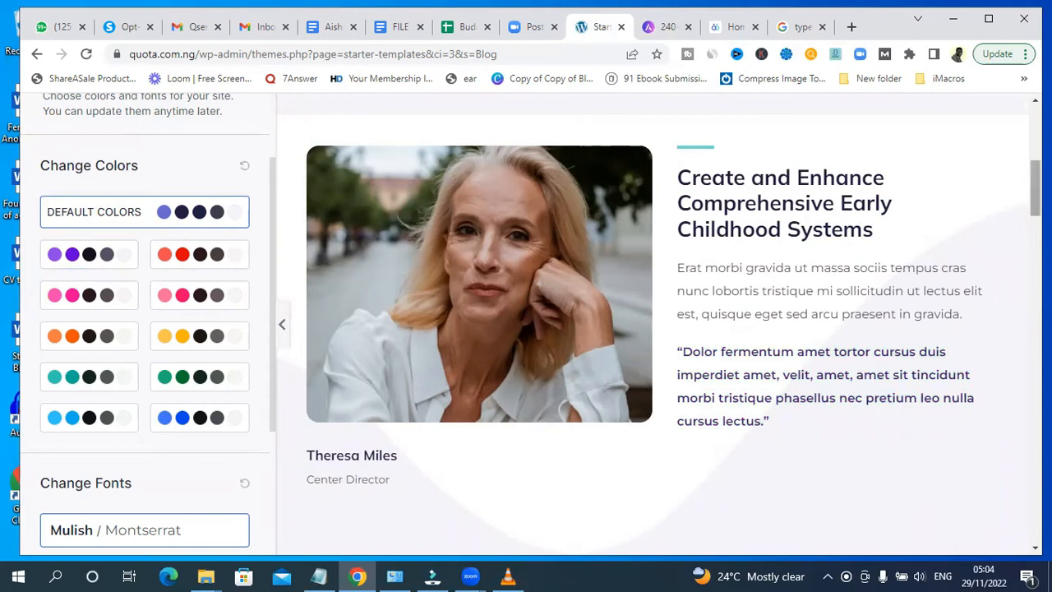
{"action": "scroll", "coordinate": [1027, 206], "scroll_direction": "down", "scroll_amount": 3}
{"action": "scroll", "coordinate": [644, 324], "scroll_direction": "up", "scroll_amount": 1}
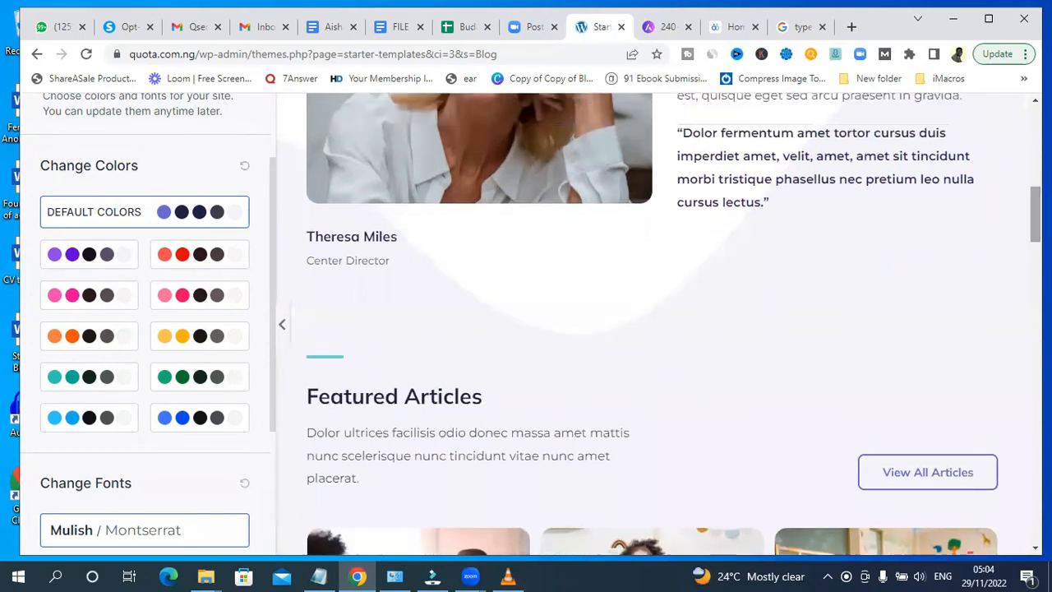
- Try several font pairs, settle on Playfair Display / Source Sans Pro, and continue
{"action": "left_click_drag", "start_coordinate": [270, 262], "coordinate": [272, 376]}
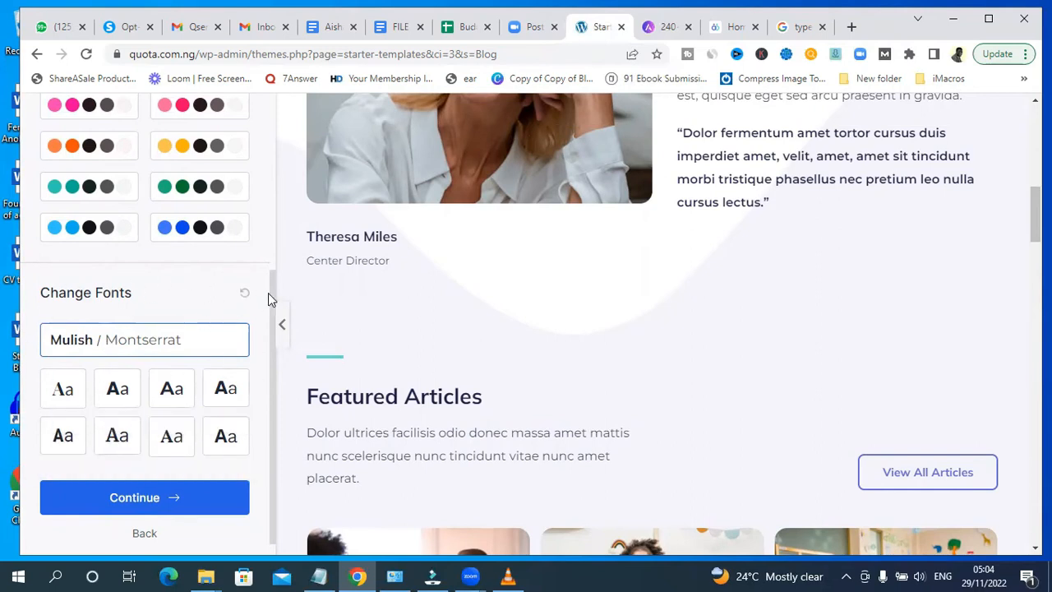
{"action": "left_click", "coordinate": [122, 394]}
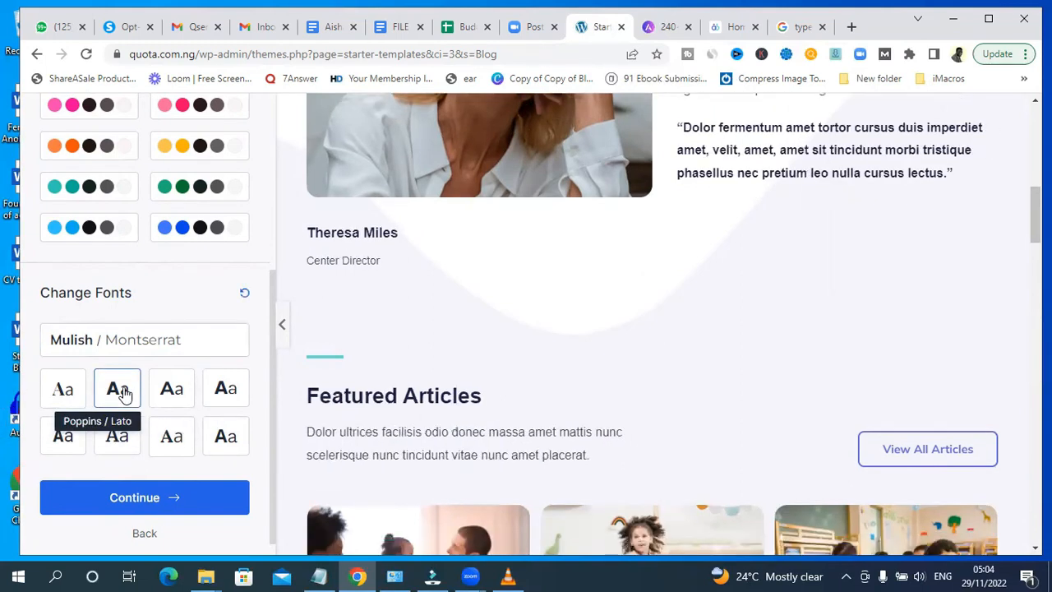
{"action": "left_click", "coordinate": [175, 396]}
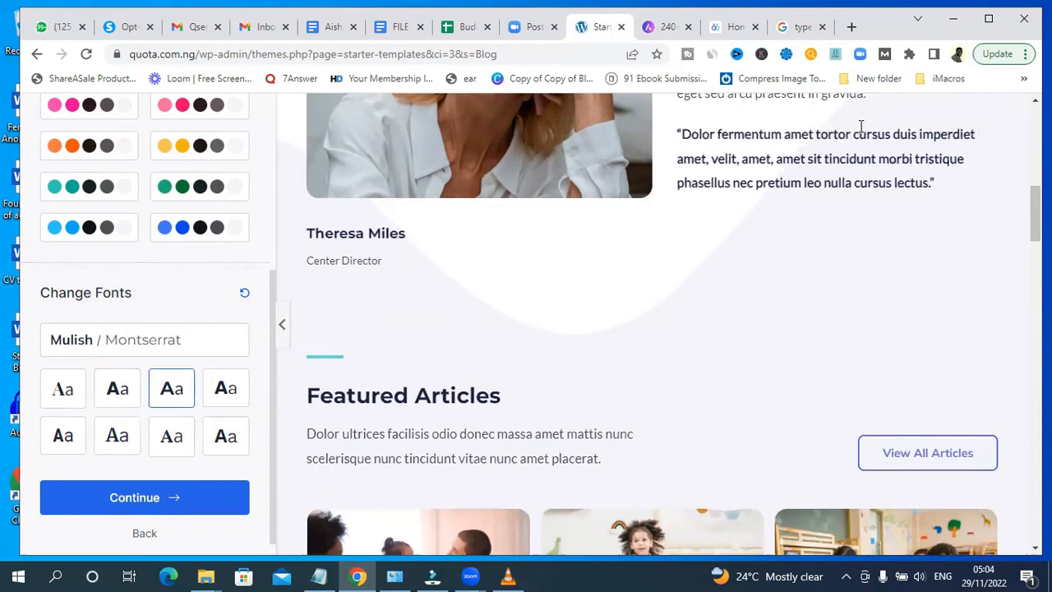
{"action": "left_click", "coordinate": [233, 402]}
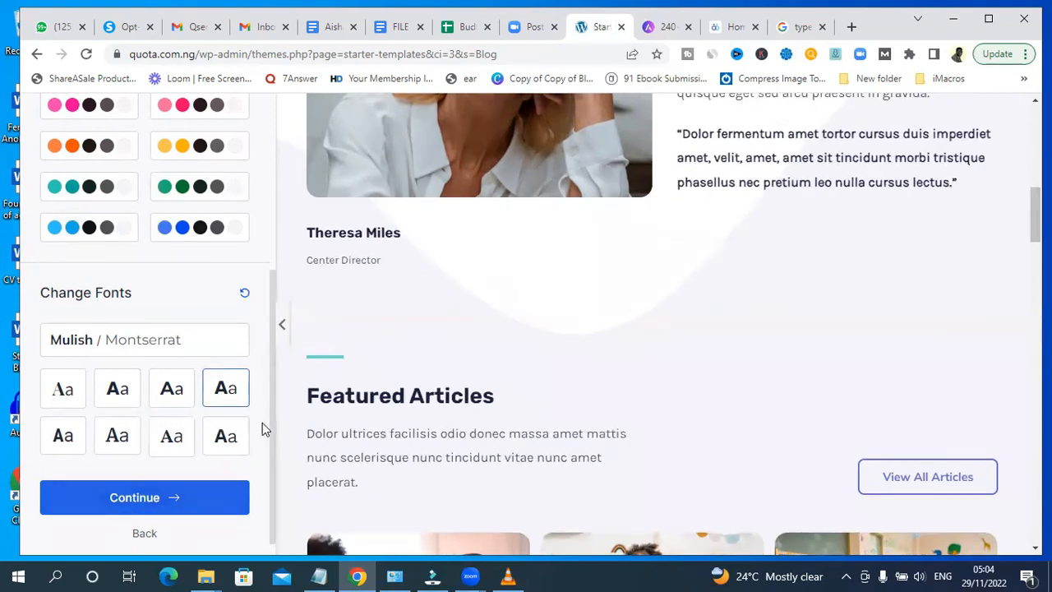
{"action": "left_click", "coordinate": [222, 448]}
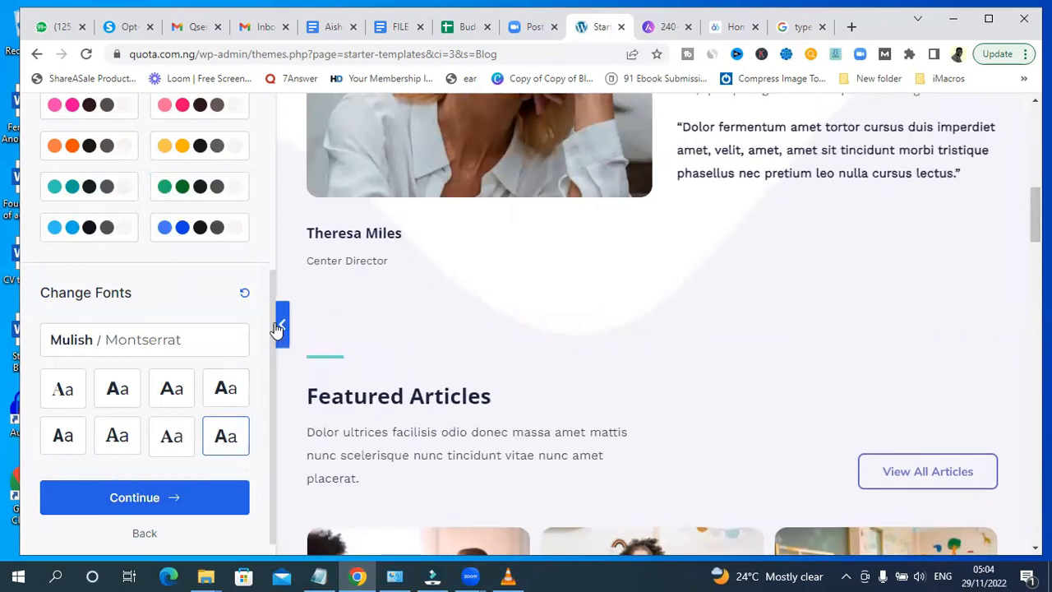
{"action": "left_click", "coordinate": [62, 390]}
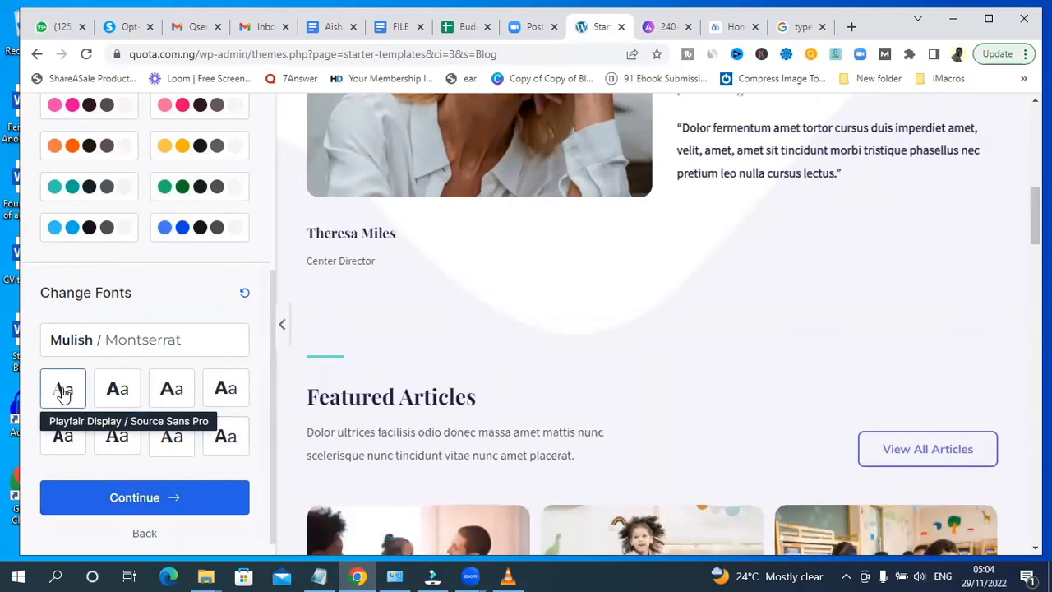
{"action": "left_click", "coordinate": [59, 452]}
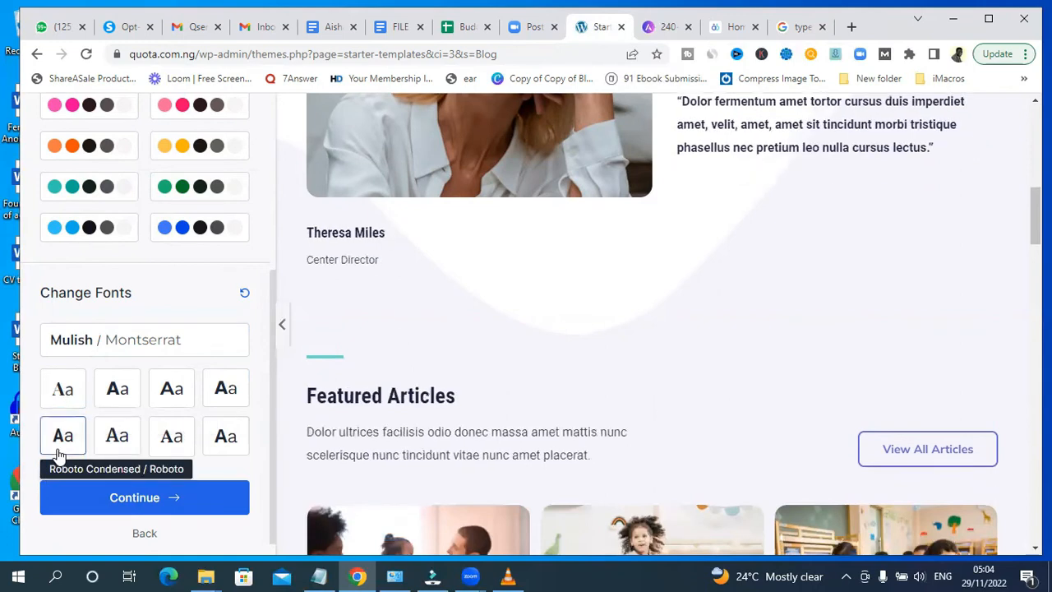
{"action": "left_click", "coordinate": [66, 388]}
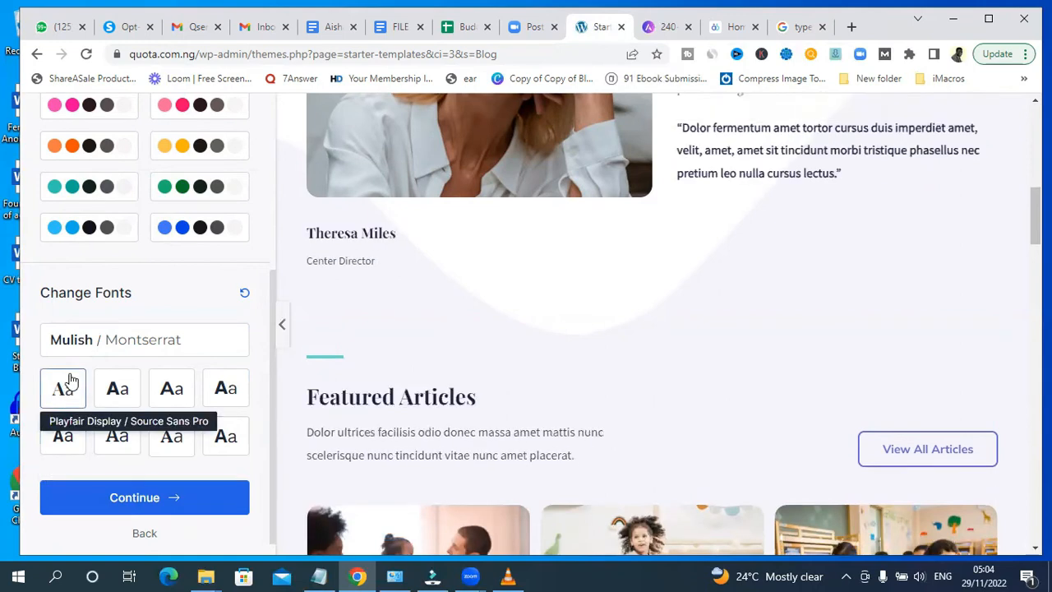
{"action": "left_click", "coordinate": [151, 503]}
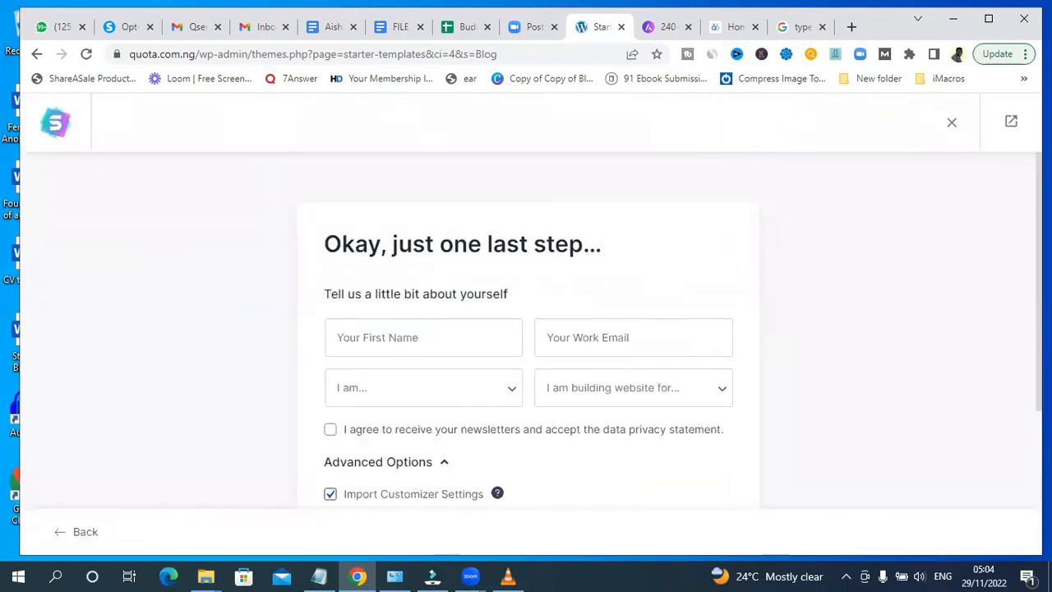
- Fill in the first name and work email fields on the final details form
{"action": "scroll", "coordinate": [528, 331], "scroll_direction": "down", "scroll_amount": 2}
{"action": "scroll", "coordinate": [528, 330], "scroll_direction": "down", "scroll_amount": 1}
{"action": "scroll", "coordinate": [529, 331], "scroll_direction": "up", "scroll_amount": 3}
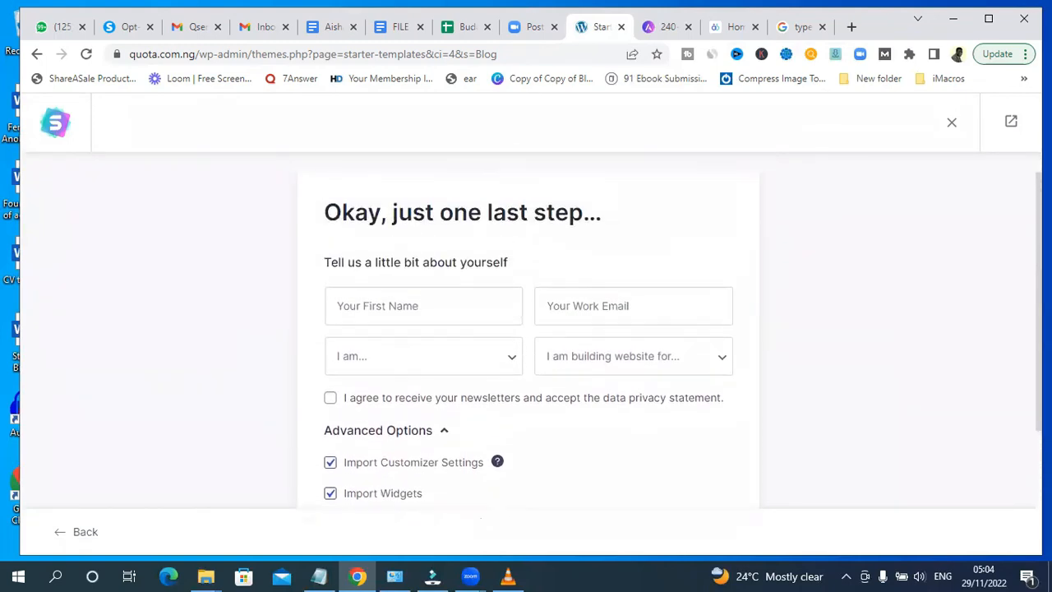
{"action": "left_click", "coordinate": [392, 316]}
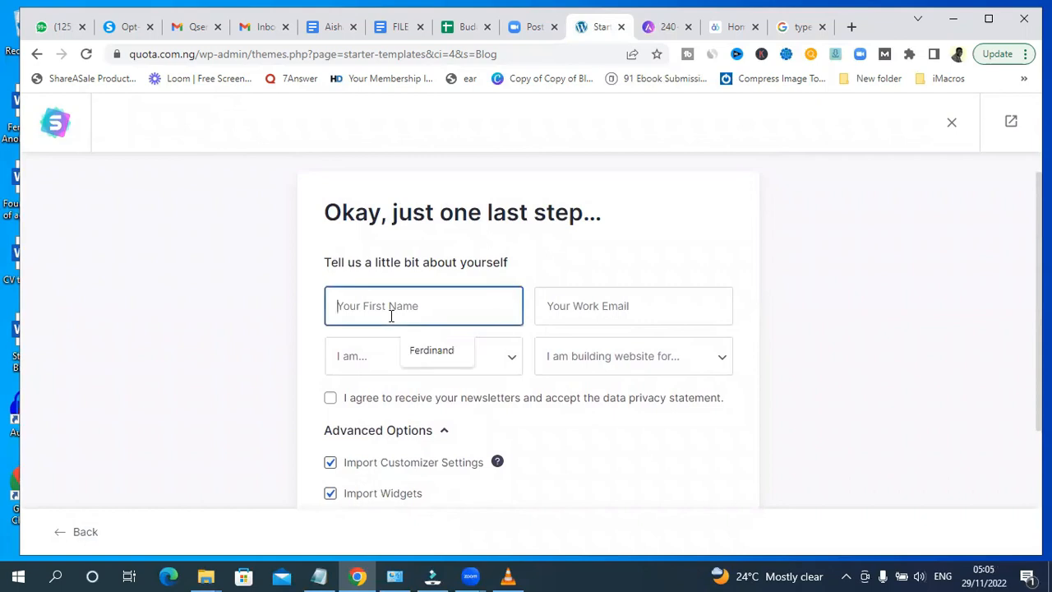
{"action": "left_click", "coordinate": [431, 353]}
{"action": "left_click", "coordinate": [609, 302]}
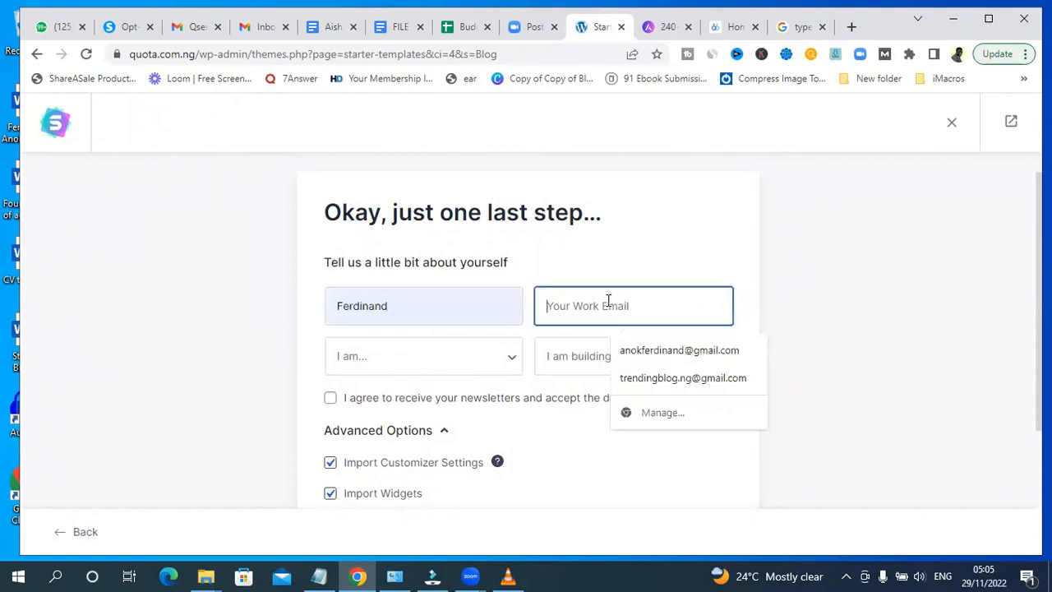
{"action": "left_click", "coordinate": [649, 352]}
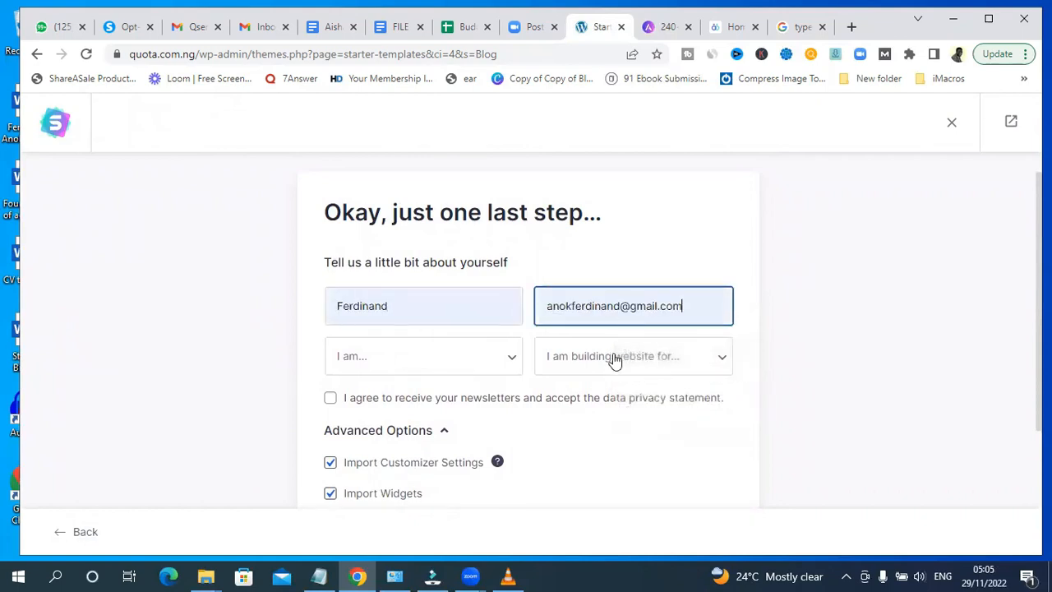
- Set the experience level to Beginner and website purpose to Myself/My Company, accept the newsletter terms, submit, and retry
{"action": "left_click", "coordinate": [382, 366]}
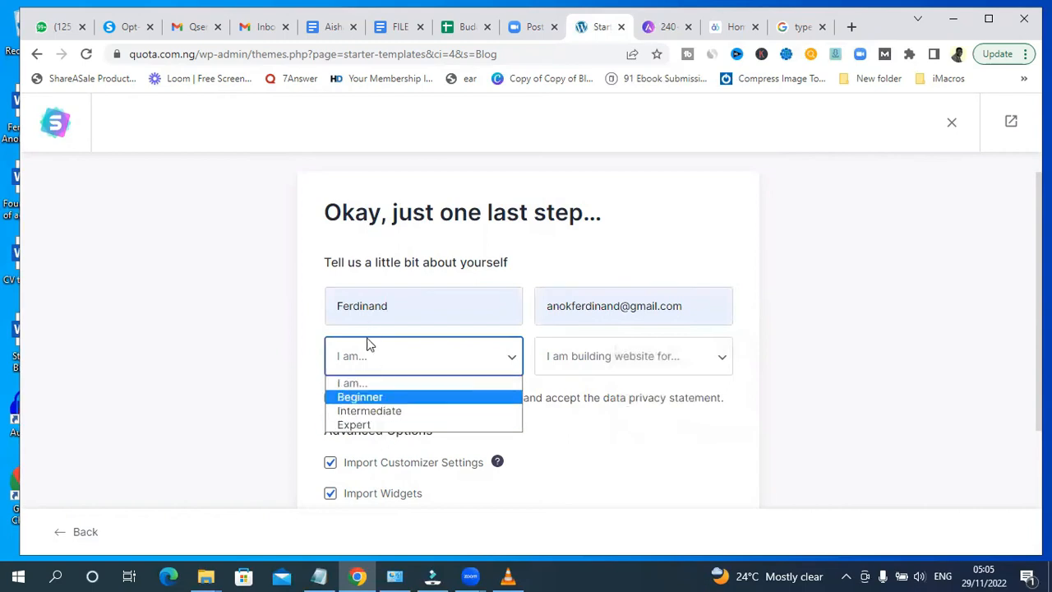
{"action": "left_click", "coordinate": [374, 398]}
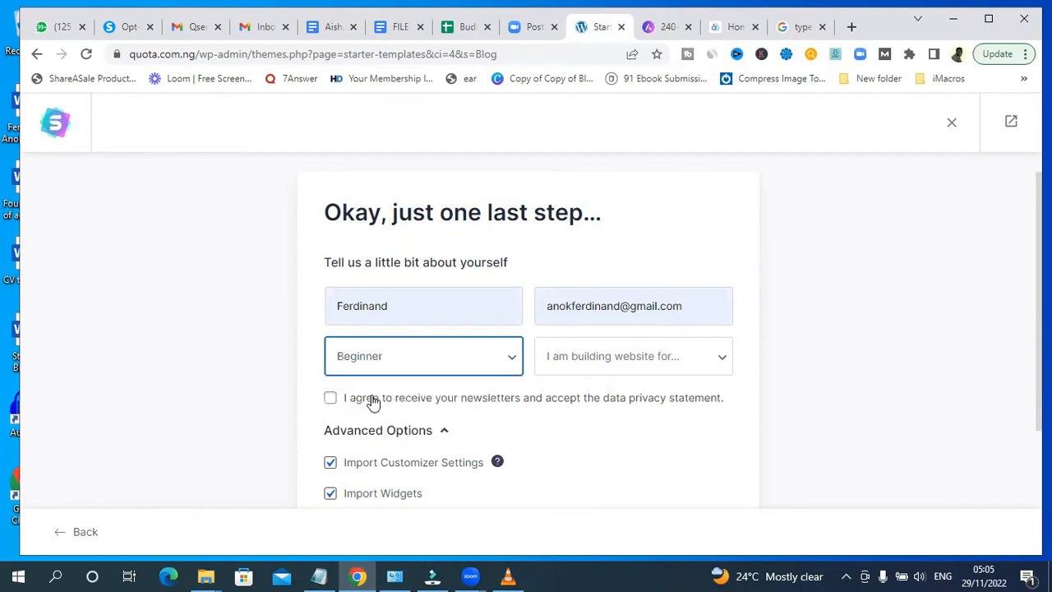
{"action": "left_click", "coordinate": [634, 370]}
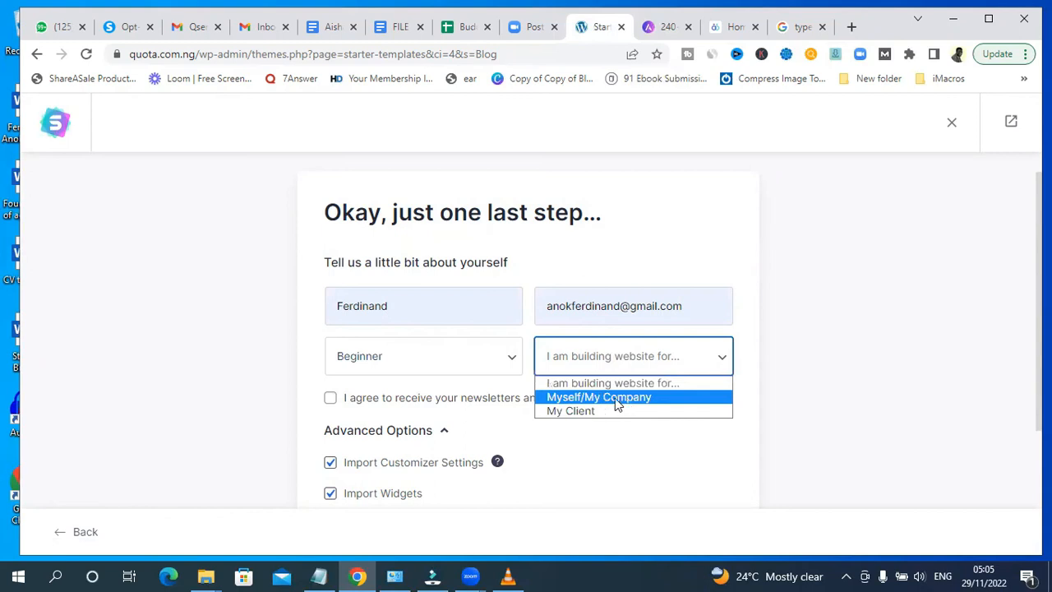
{"action": "left_click", "coordinate": [606, 398]}
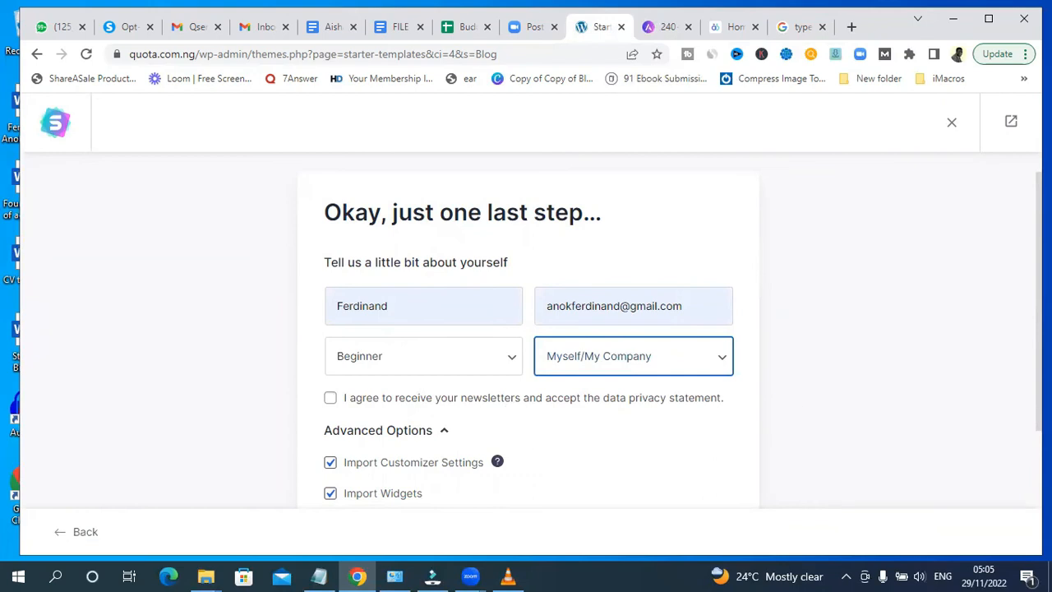
{"action": "scroll", "coordinate": [530, 328], "scroll_direction": "down", "scroll_amount": 2}
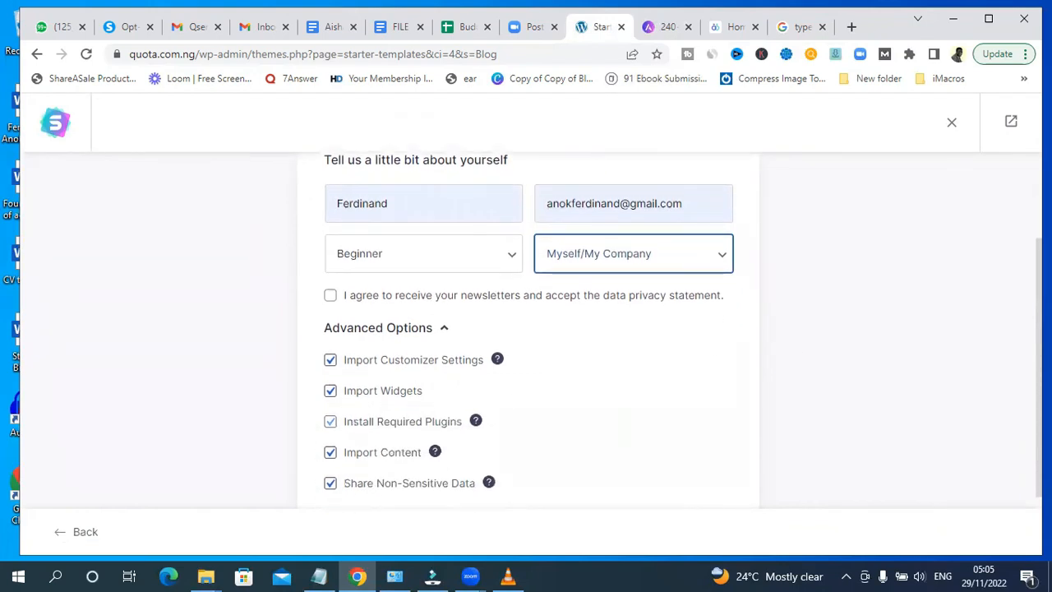
{"action": "left_click", "coordinate": [331, 297]}
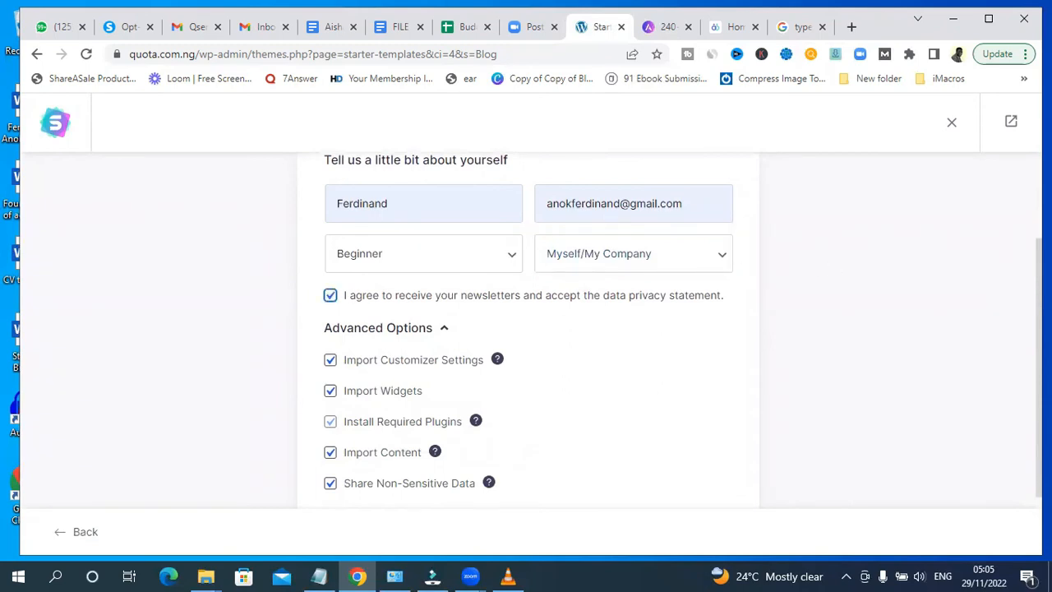
{"action": "scroll", "coordinate": [486, 275], "scroll_direction": "down", "scroll_amount": 1}
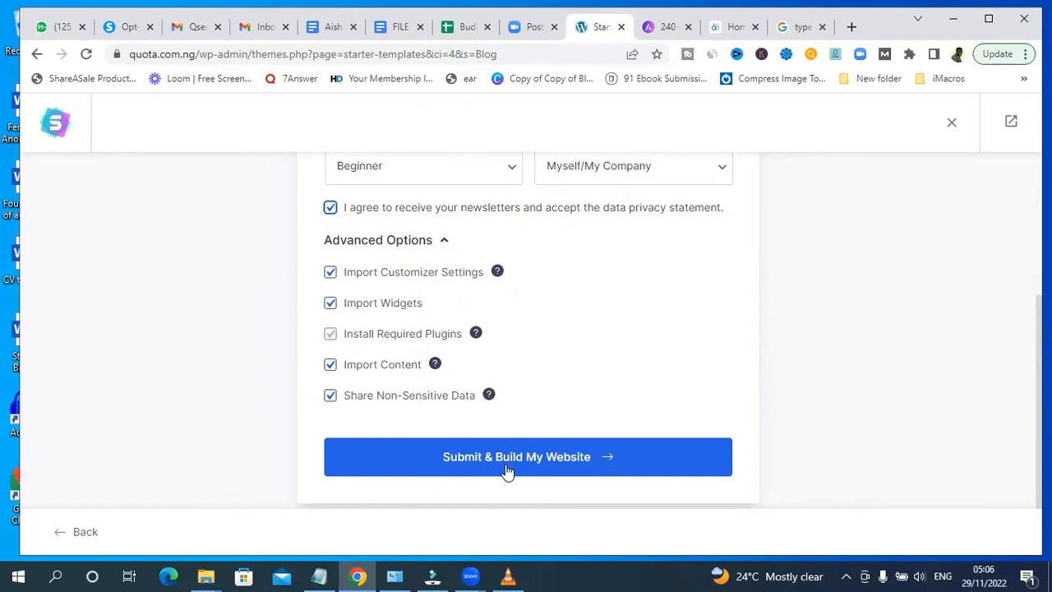
{"action": "left_click", "coordinate": [555, 462]}
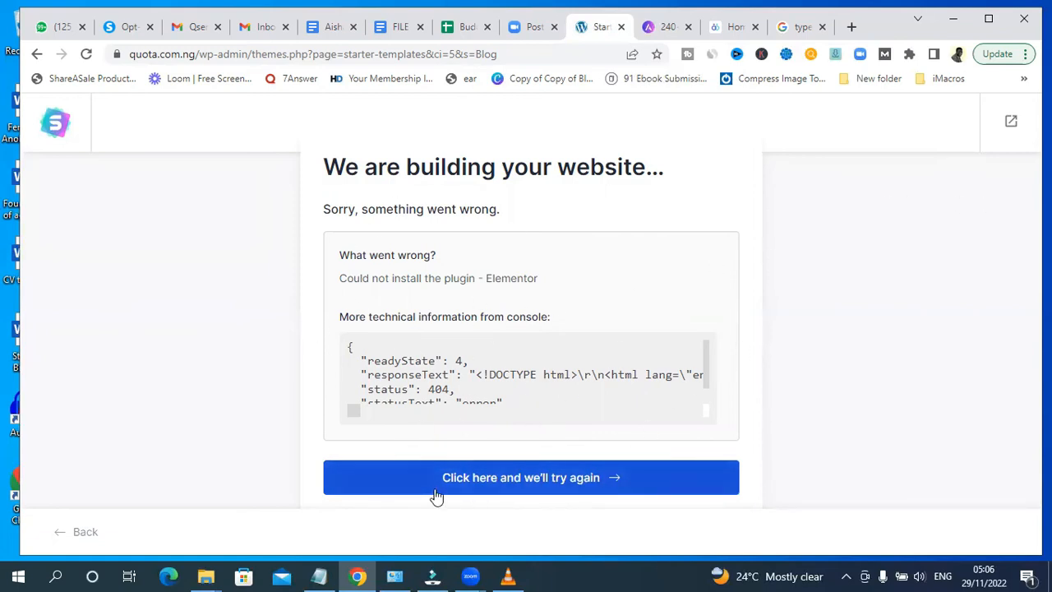
{"action": "left_click", "coordinate": [503, 480]}
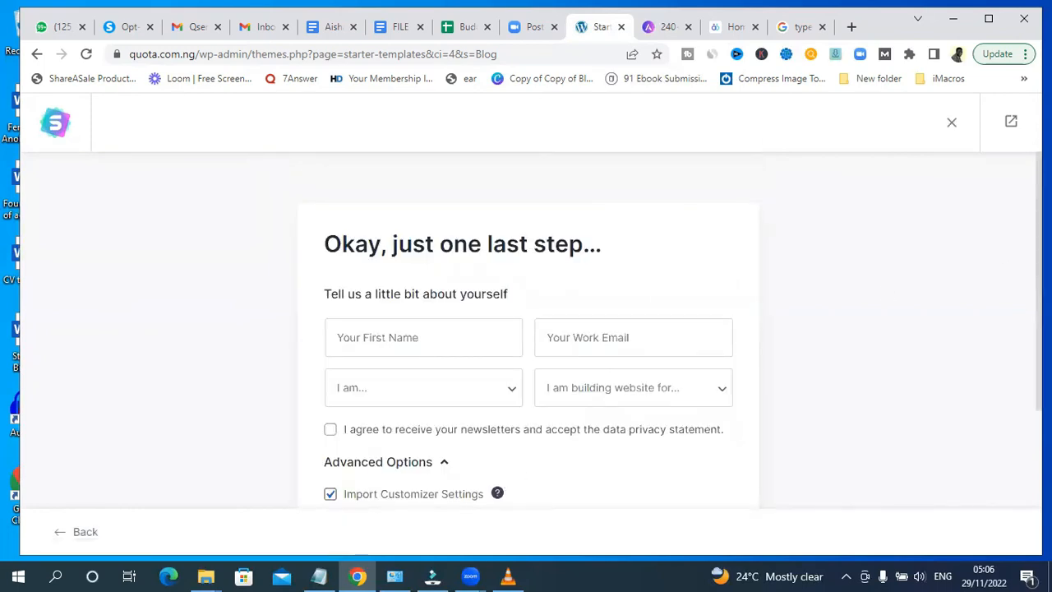
- Refill the first name and work email fields from the browser's saved entries
{"action": "scroll", "coordinate": [526, 328], "scroll_direction": "down", "scroll_amount": 1}
{"action": "left_click", "coordinate": [451, 240]}
{"action": "left_click", "coordinate": [439, 287]}
{"action": "left_click", "coordinate": [589, 248]}
{"action": "left_click", "coordinate": [662, 287]}
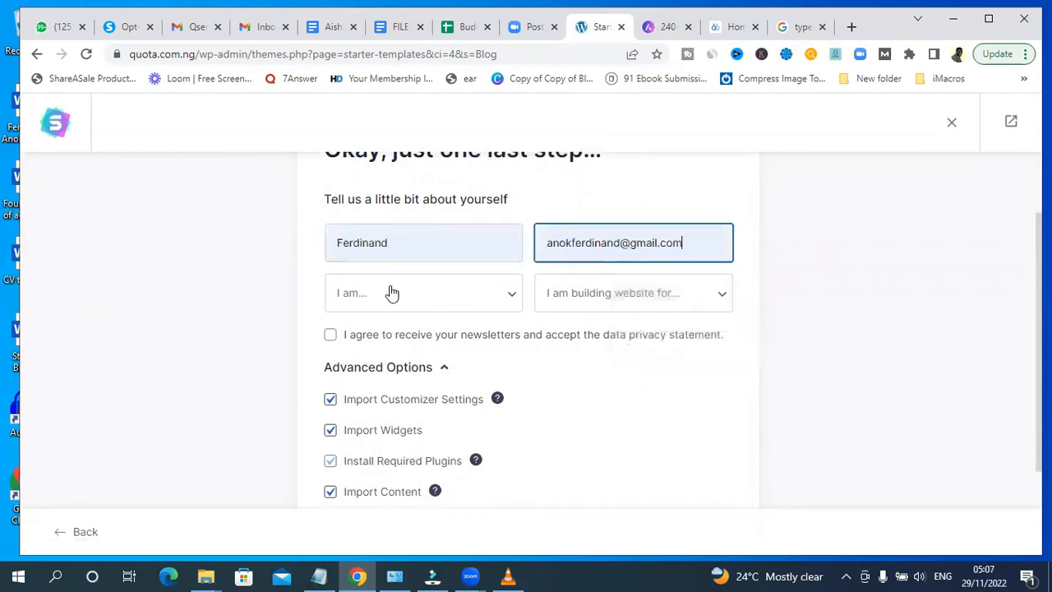
- Choose Beginner and Myself/My Company, accept the newsletter terms, and resubmit the build before retrying again
{"action": "left_click", "coordinate": [387, 293]}
{"action": "left_click", "coordinate": [381, 335]}
{"action": "left_click", "coordinate": [590, 298]}
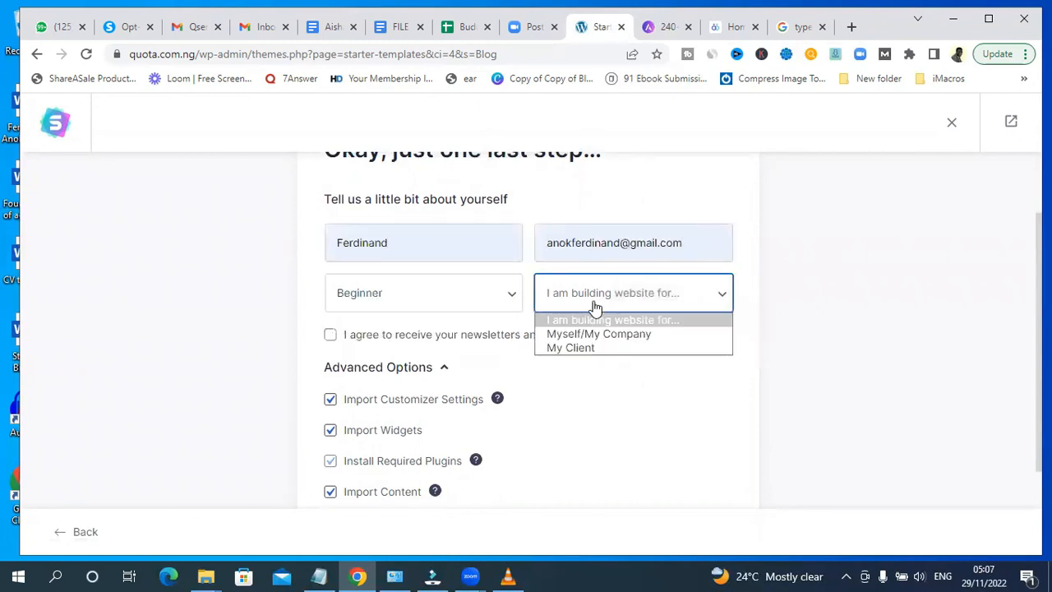
{"action": "left_click", "coordinate": [599, 333]}
{"action": "left_click", "coordinate": [330, 335]}
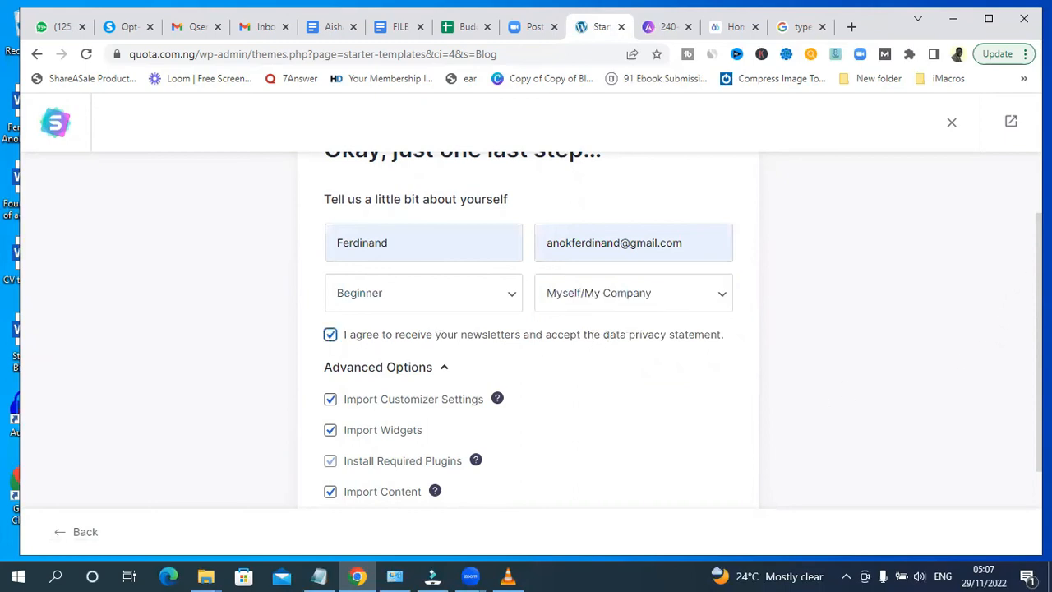
{"action": "scroll", "coordinate": [528, 328], "scroll_direction": "down", "scroll_amount": 2}
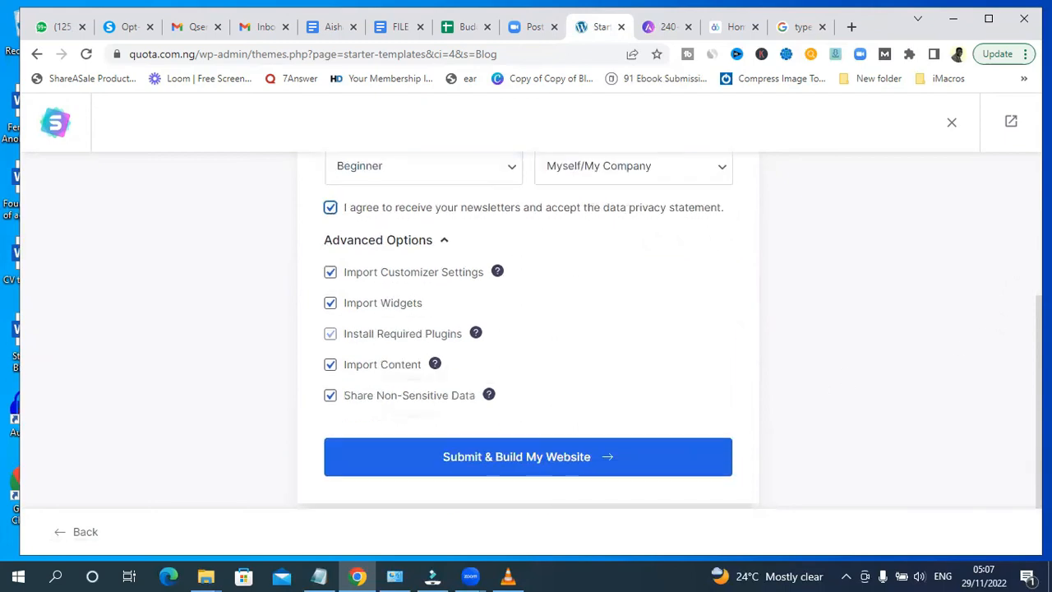
{"action": "left_click", "coordinate": [459, 457]}
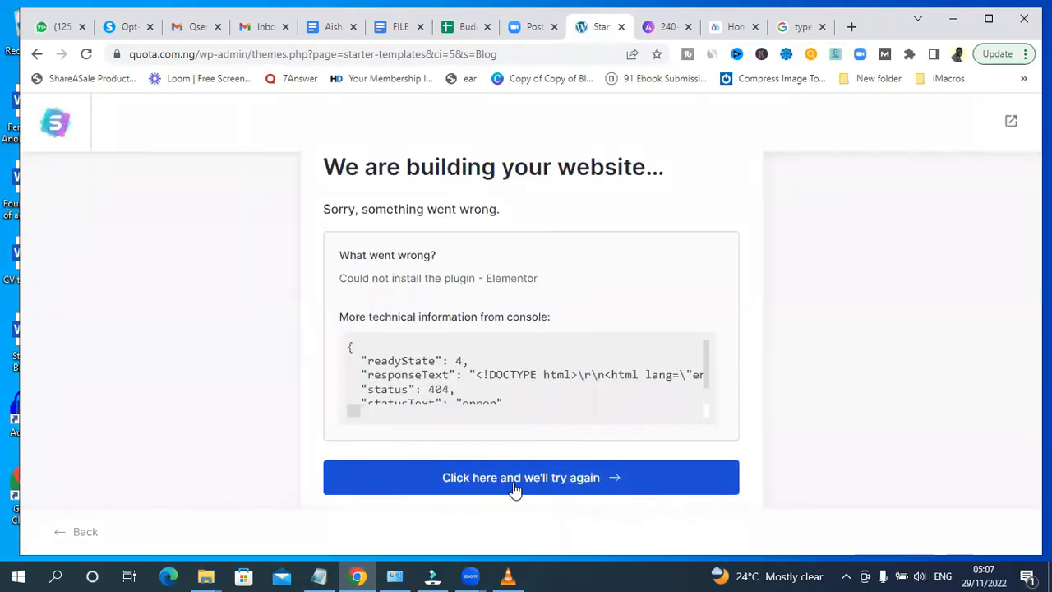
{"action": "left_click", "coordinate": [479, 478]}
- Fill the first name and work email fields again using the saved autofill entries
{"action": "left_click", "coordinate": [442, 343]}
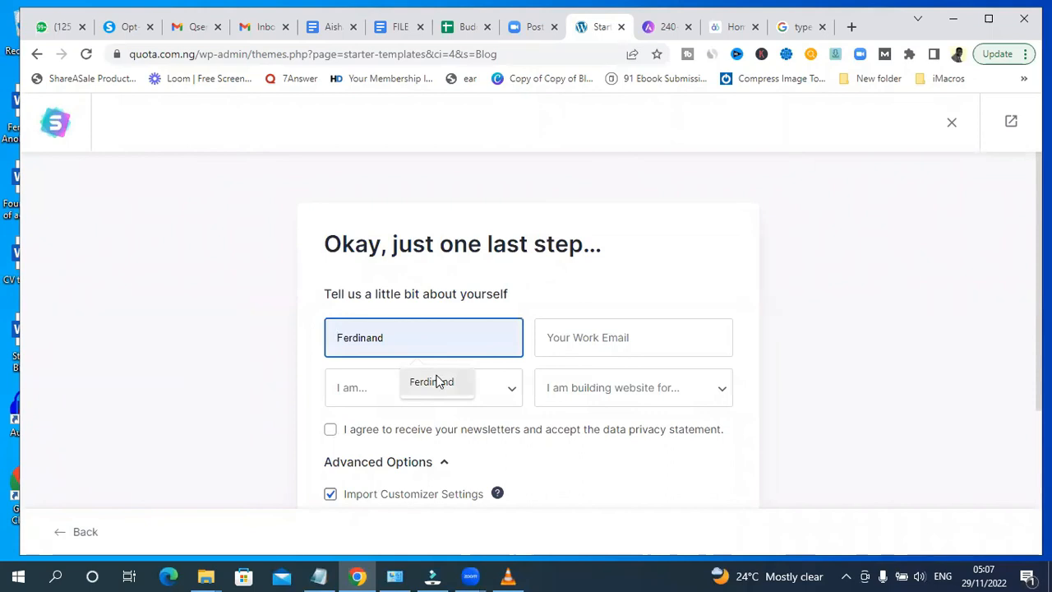
{"action": "left_click", "coordinate": [439, 381]}
{"action": "left_click", "coordinate": [599, 336]}
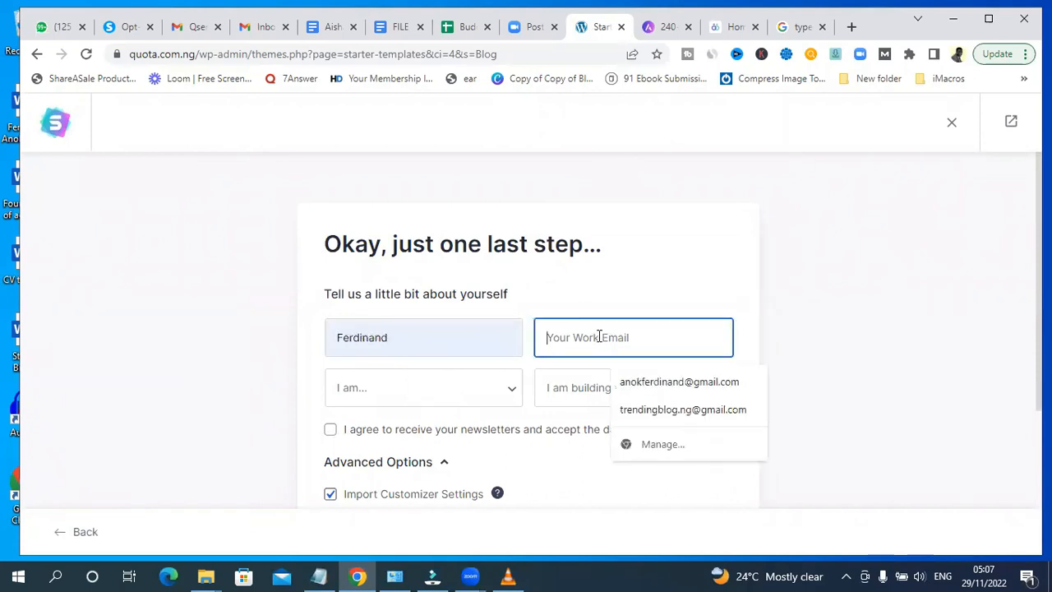
{"action": "left_click", "coordinate": [638, 383]}
- Choose Beginner and Myself/My Company, accept the newsletter terms, and submit to build the website
{"action": "left_click", "coordinate": [414, 394]}
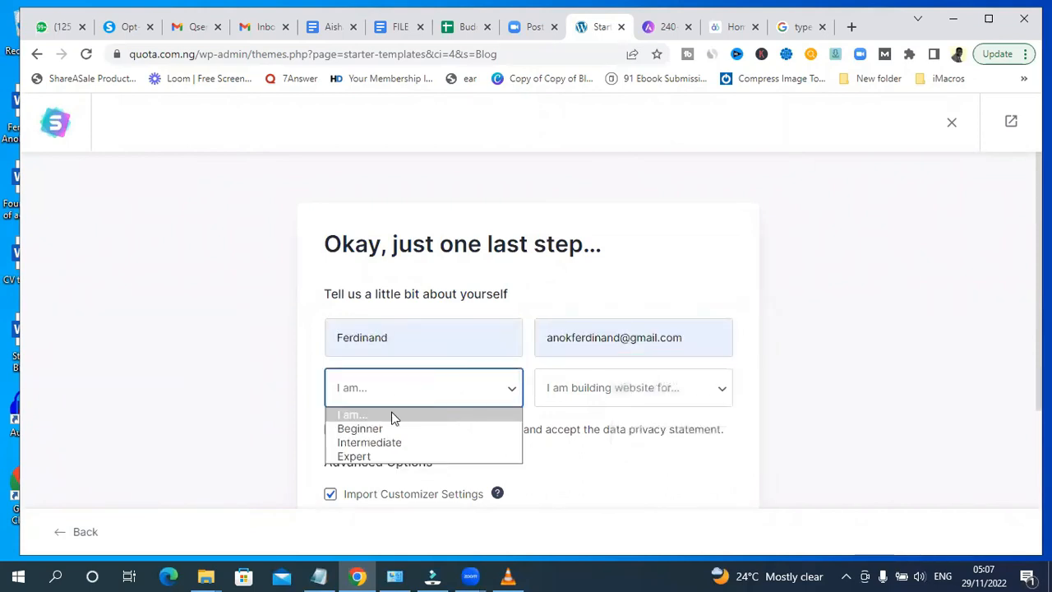
{"action": "left_click", "coordinate": [387, 429]}
{"action": "left_click", "coordinate": [594, 394]}
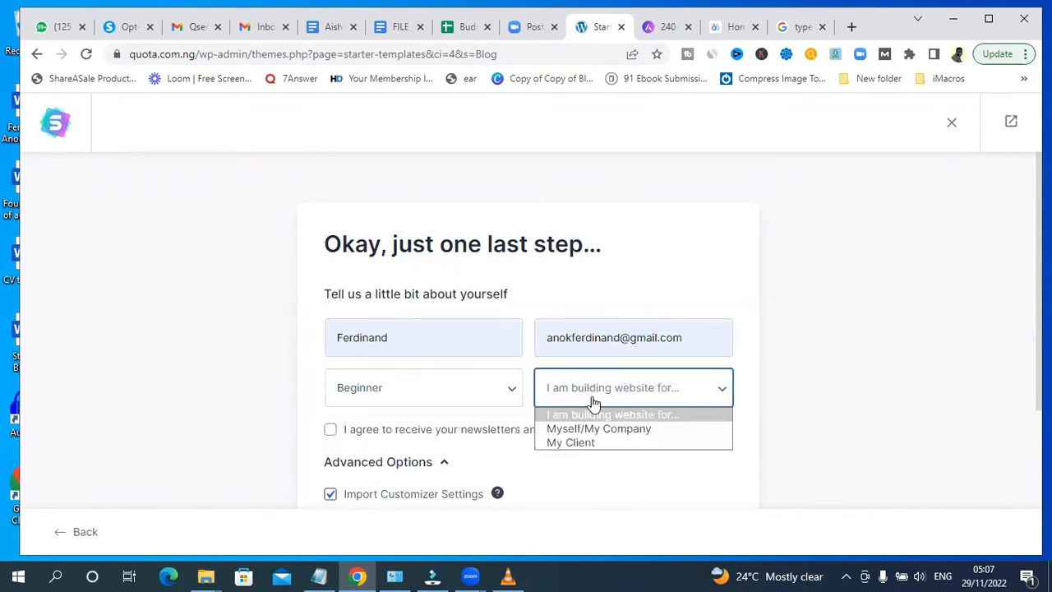
{"action": "left_click", "coordinate": [600, 428]}
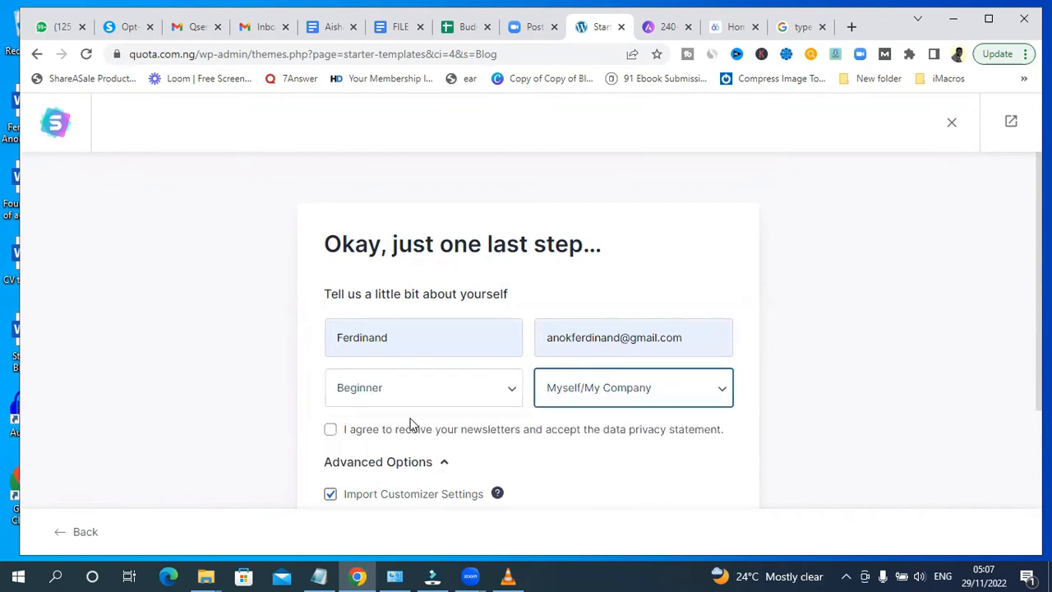
{"action": "left_click", "coordinate": [330, 432]}
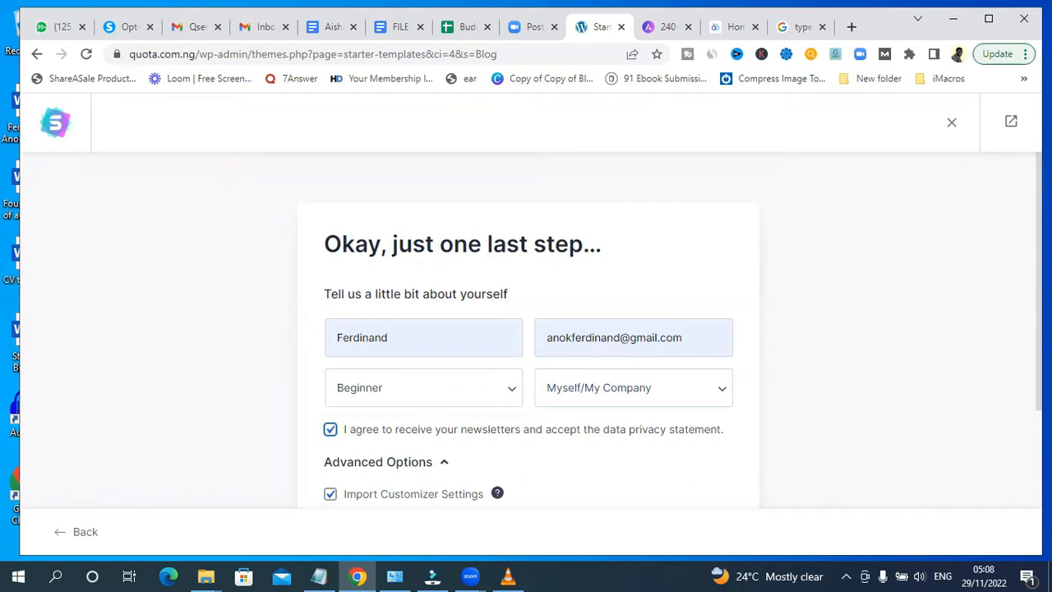
{"action": "scroll", "coordinate": [526, 328], "scroll_direction": "down", "scroll_amount": 3}
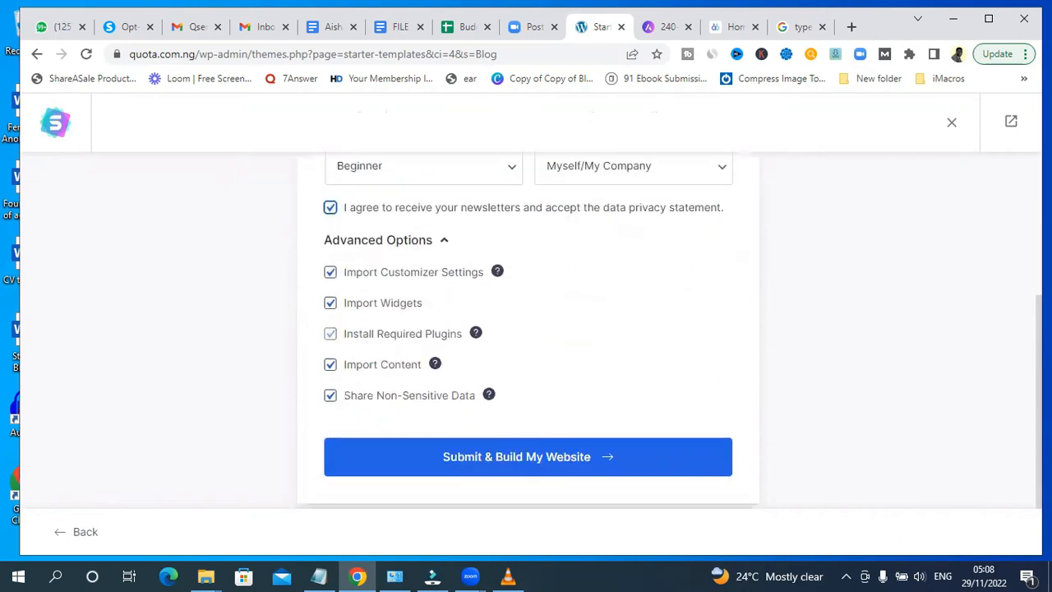
{"action": "left_click", "coordinate": [487, 465]}
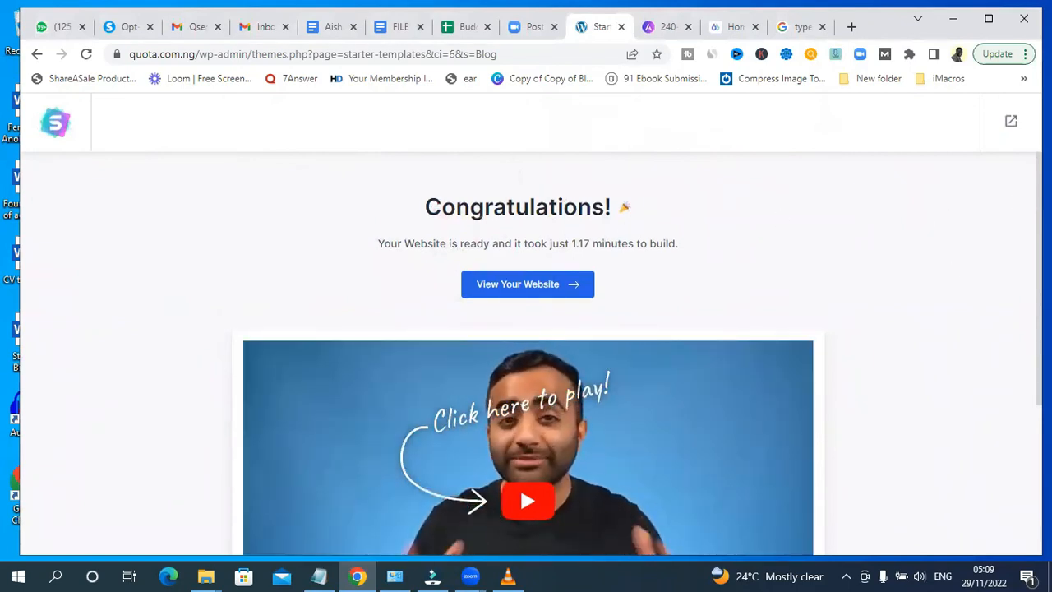
- Open the finished website from the congratulations page
{"action": "triple_click", "coordinate": [500, 244]}
{"action": "scroll", "coordinate": [500, 244], "scroll_direction": "down", "scroll_amount": 4}
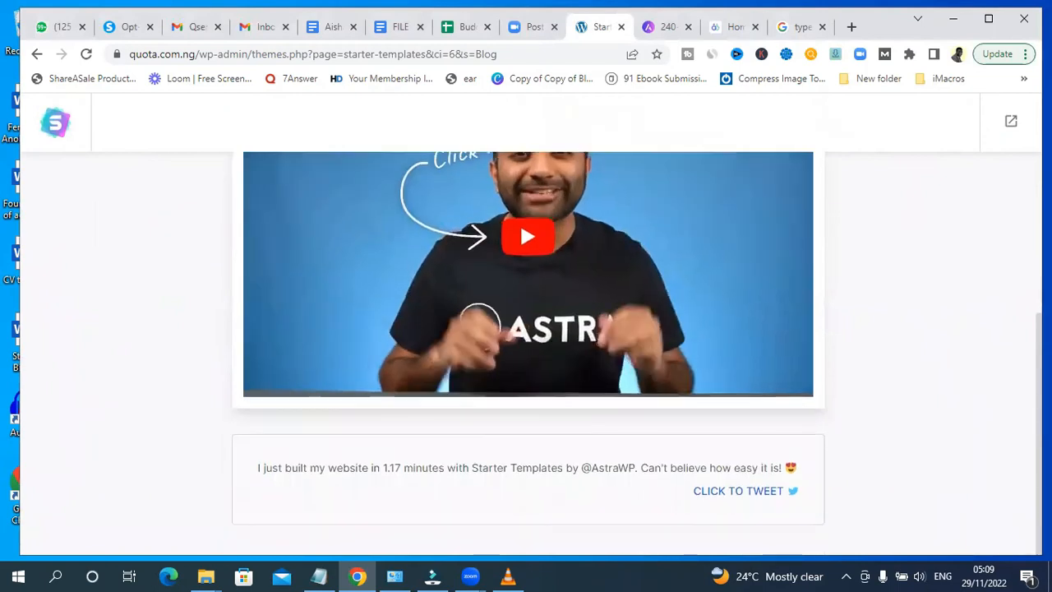
{"action": "scroll", "coordinate": [499, 244], "scroll_direction": "up", "scroll_amount": 3}
{"action": "scroll", "coordinate": [520, 438], "scroll_direction": "up", "scroll_amount": 1}
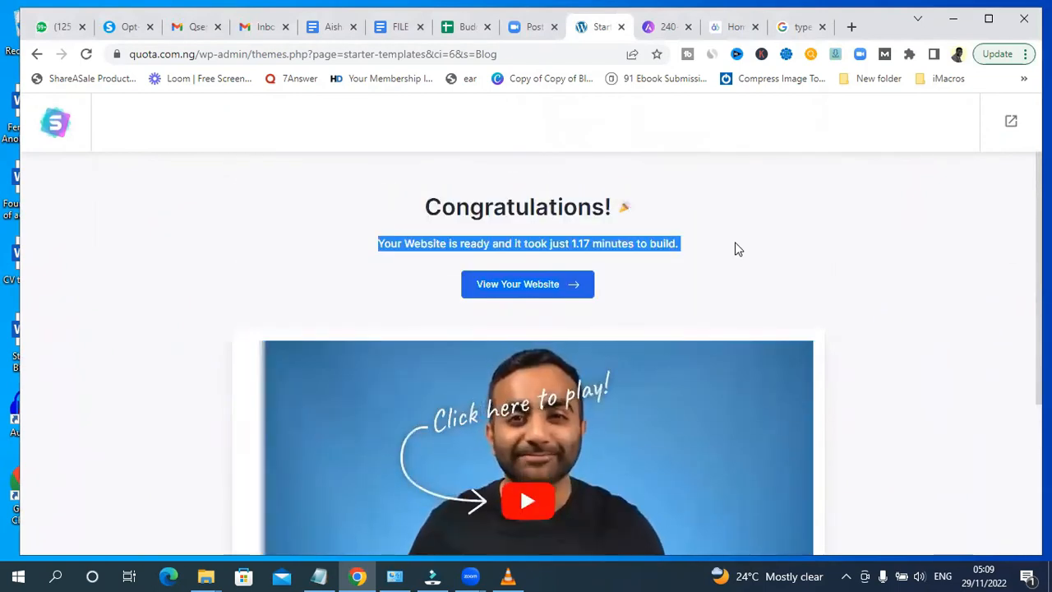
{"action": "left_click", "coordinate": [668, 259]}
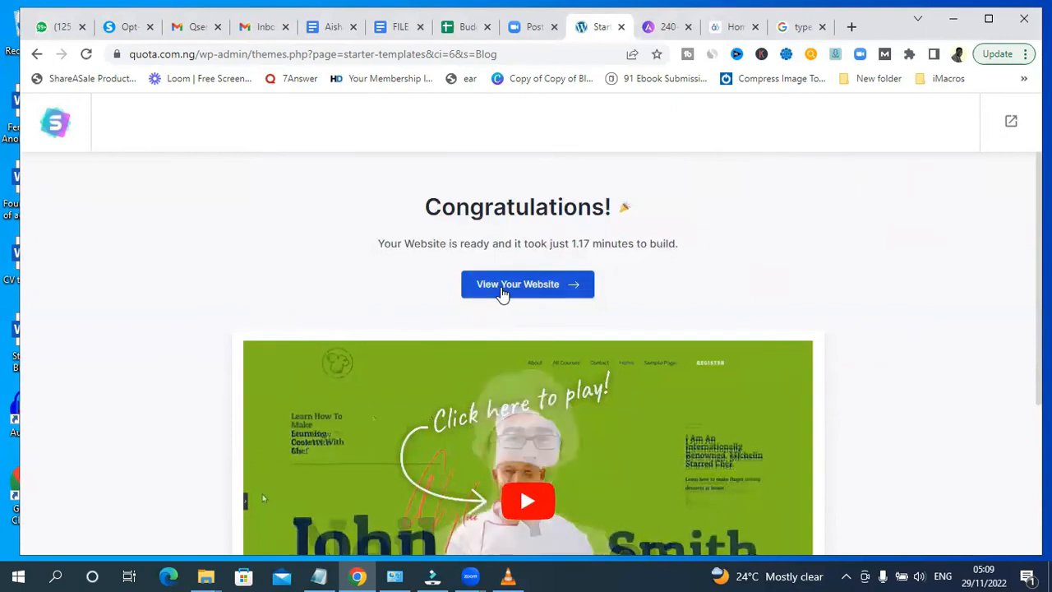
{"action": "left_click", "coordinate": [499, 290]}
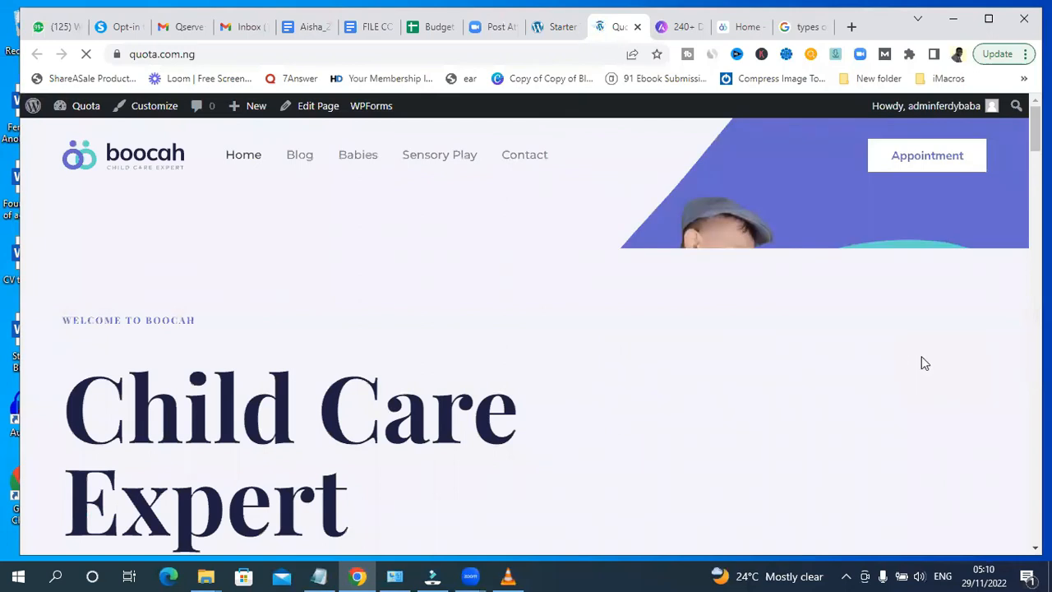
- Scroll through the imported child care homepage to review its sections and footer
{"action": "scroll", "coordinate": [526, 328], "scroll_direction": "down", "scroll_amount": 20}
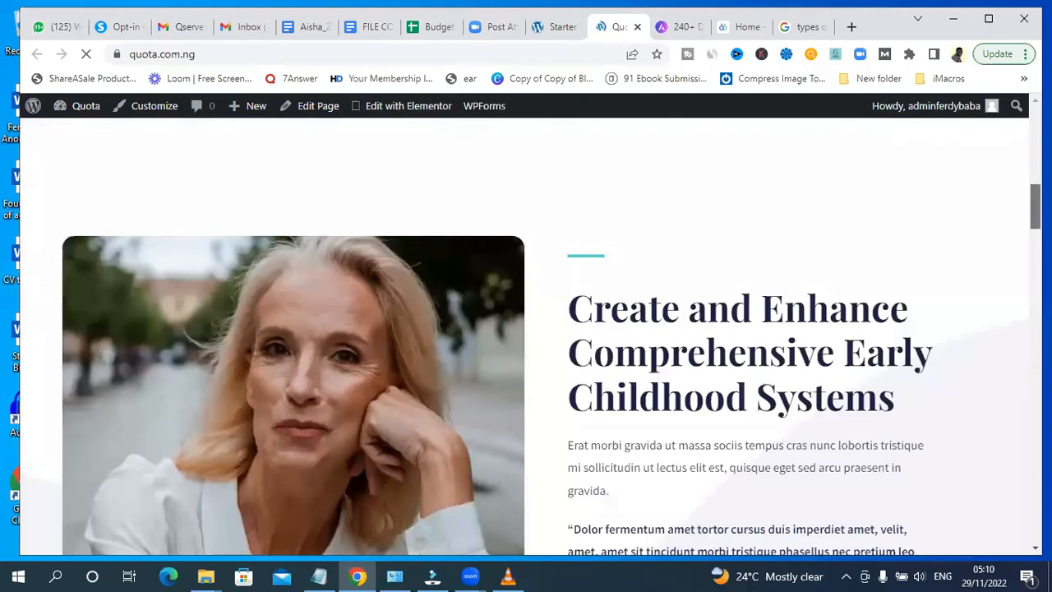
{"action": "scroll", "coordinate": [526, 329], "scroll_direction": "down", "scroll_amount": 10}
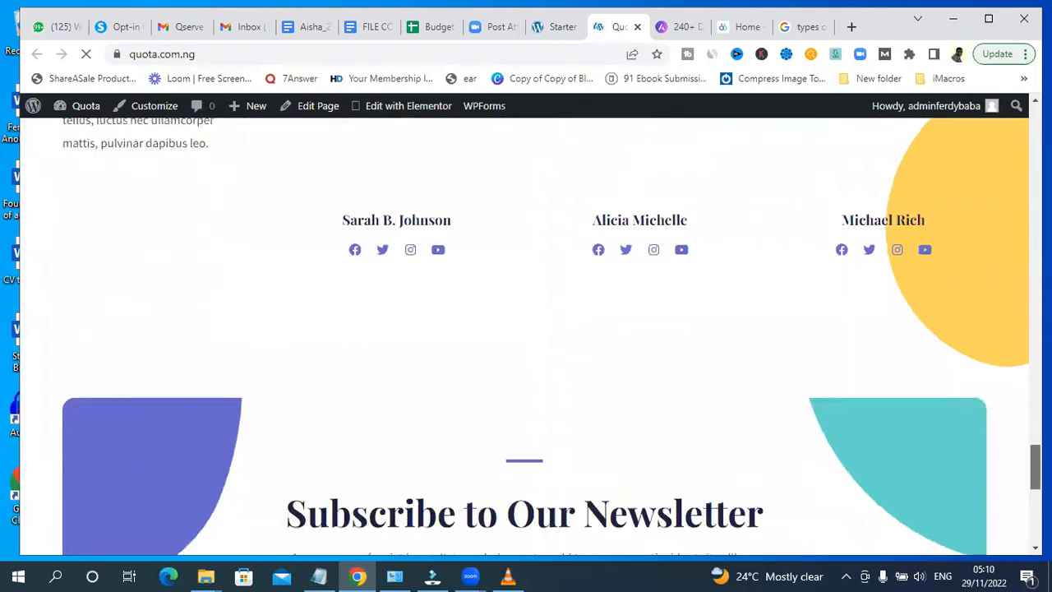
{"action": "scroll", "coordinate": [526, 328], "scroll_direction": "up", "scroll_amount": 15}
{"action": "scroll", "coordinate": [526, 329], "scroll_direction": "up", "scroll_amount": 15}
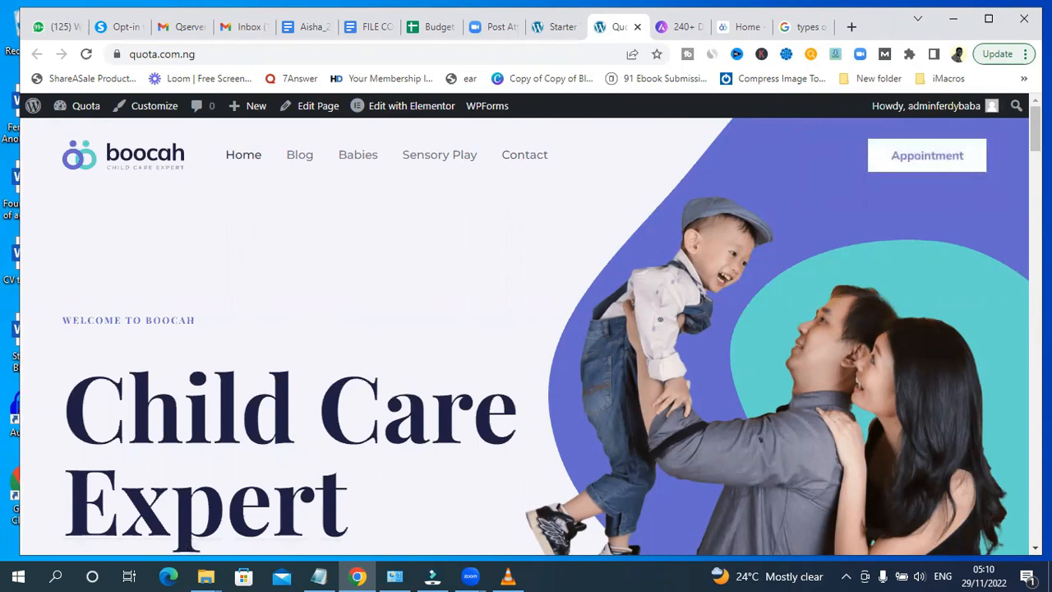
{"action": "scroll", "coordinate": [525, 329], "scroll_direction": "down", "scroll_amount": 20}
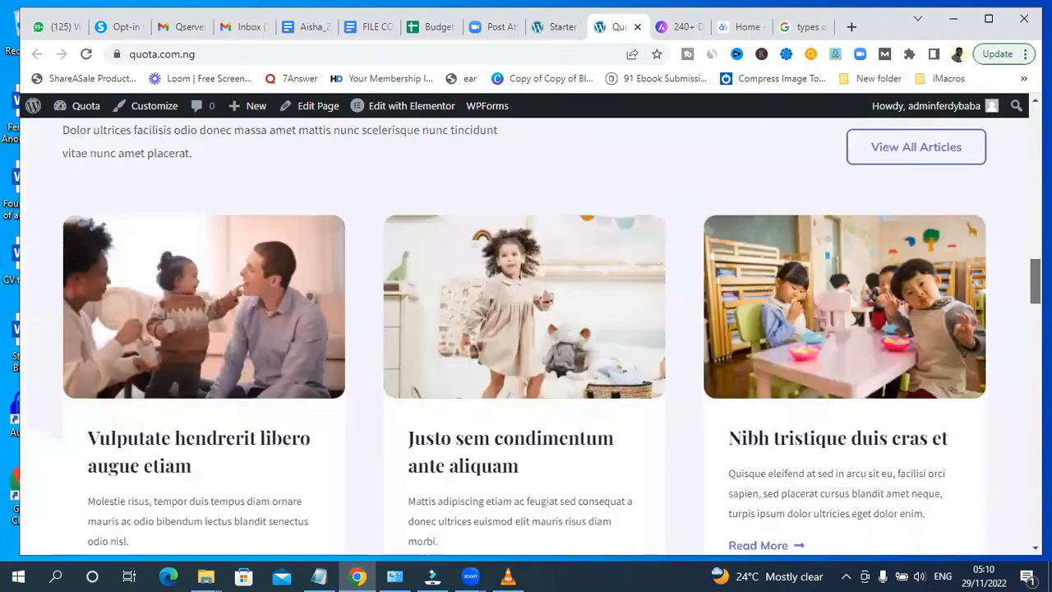
{"action": "scroll", "coordinate": [210, 219], "scroll_direction": "up", "scroll_amount": 20}
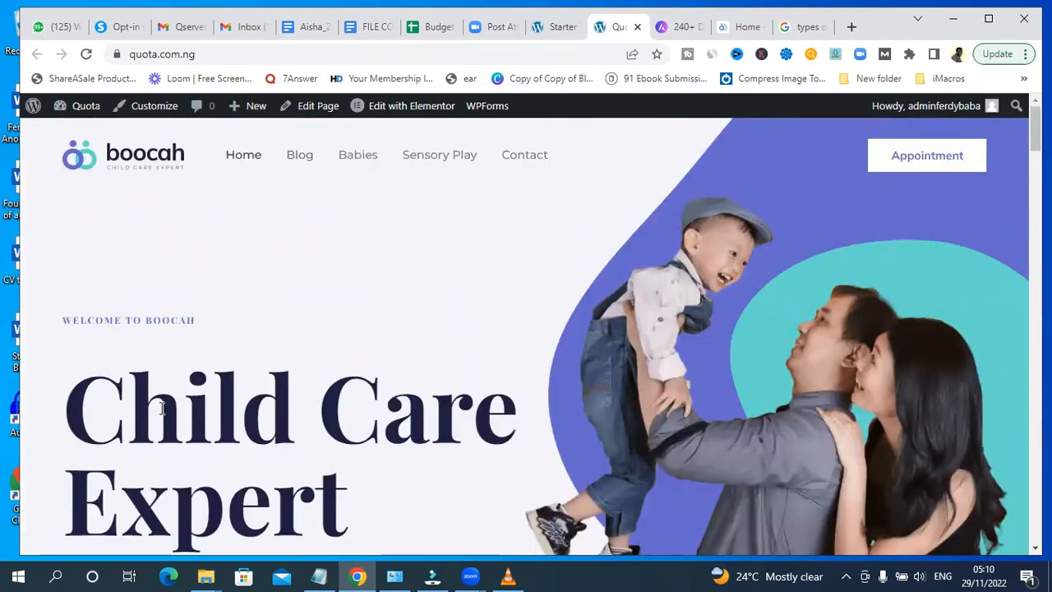
{"action": "scroll", "coordinate": [526, 328], "scroll_direction": "down", "scroll_amount": 20}
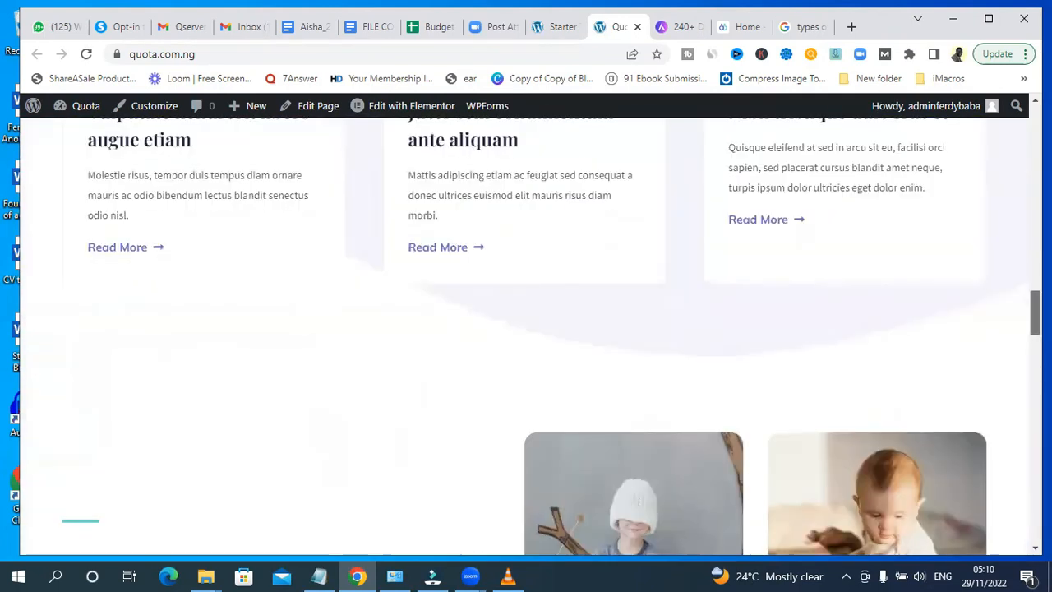
{"action": "scroll", "coordinate": [526, 329], "scroll_direction": "down", "scroll_amount": 10}
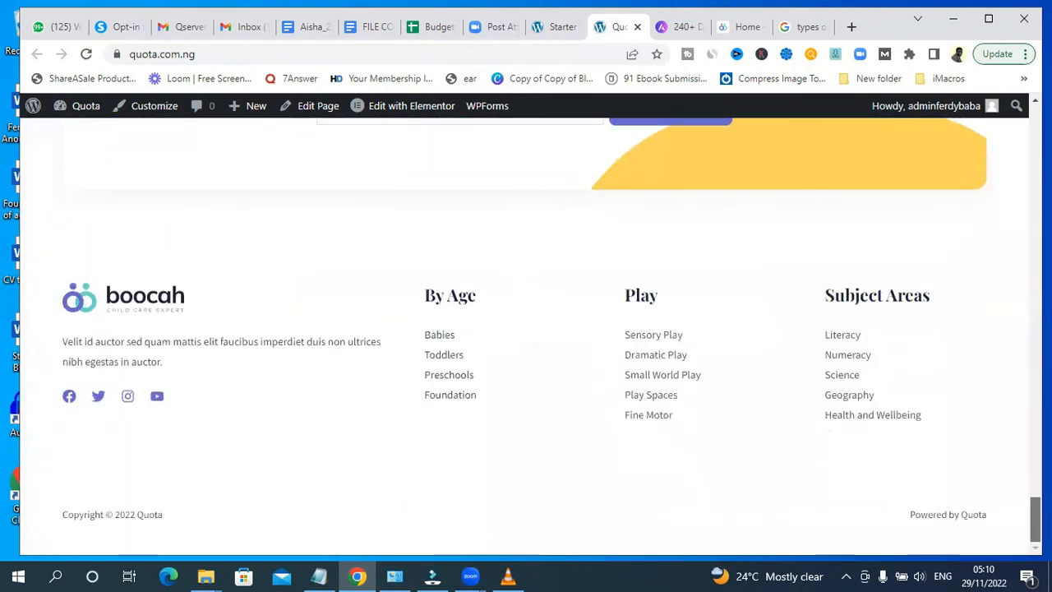
{"action": "scroll", "coordinate": [526, 329], "scroll_direction": "up", "scroll_amount": 10}
{"action": "scroll", "coordinate": [337, 160], "scroll_direction": "up", "scroll_amount": 20}
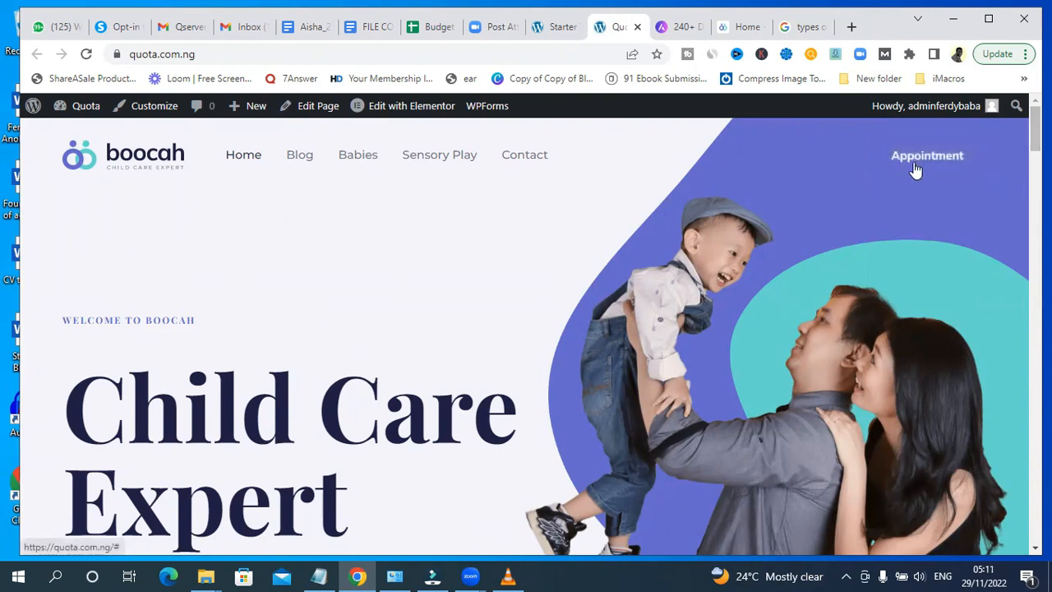
{"action": "scroll", "coordinate": [526, 329], "scroll_direction": "down", "scroll_amount": 3}
{"action": "scroll", "coordinate": [526, 329], "scroll_direction": "up", "scroll_amount": 3}
{"action": "scroll", "coordinate": [526, 328], "scroll_direction": "down", "scroll_amount": 8}
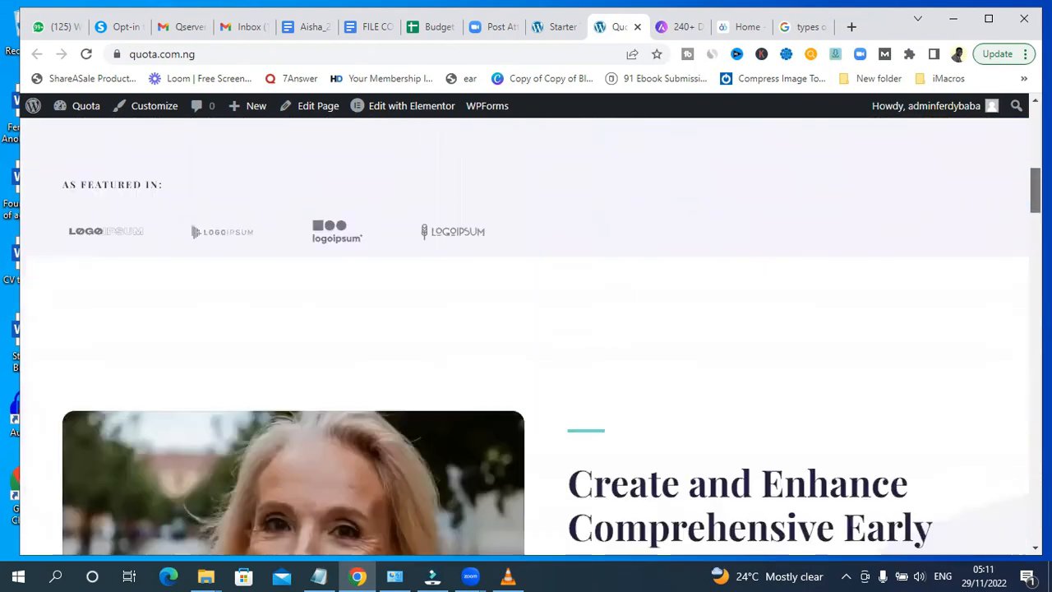
- Scroll through the homepage's article cards, then return to the top of the page
{"action": "scroll", "coordinate": [526, 329], "scroll_direction": "down", "scroll_amount": 10}
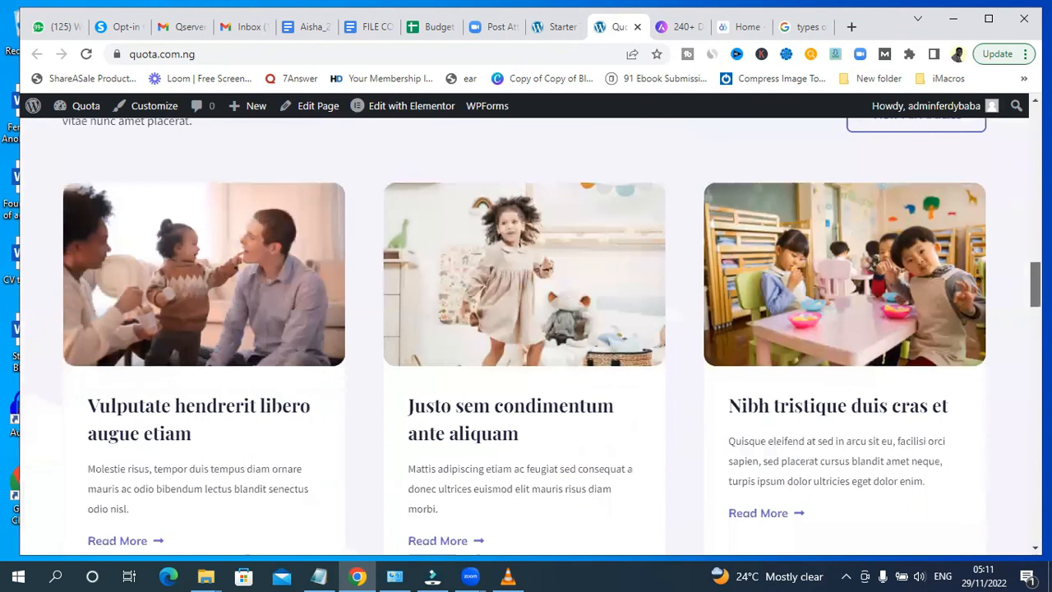
{"action": "scroll", "coordinate": [526, 329], "scroll_direction": "down", "scroll_amount": 1}
{"action": "scroll", "coordinate": [526, 329], "scroll_direction": "up", "scroll_amount": 3}
{"action": "scroll", "coordinate": [904, 212], "scroll_direction": "down", "scroll_amount": 2}
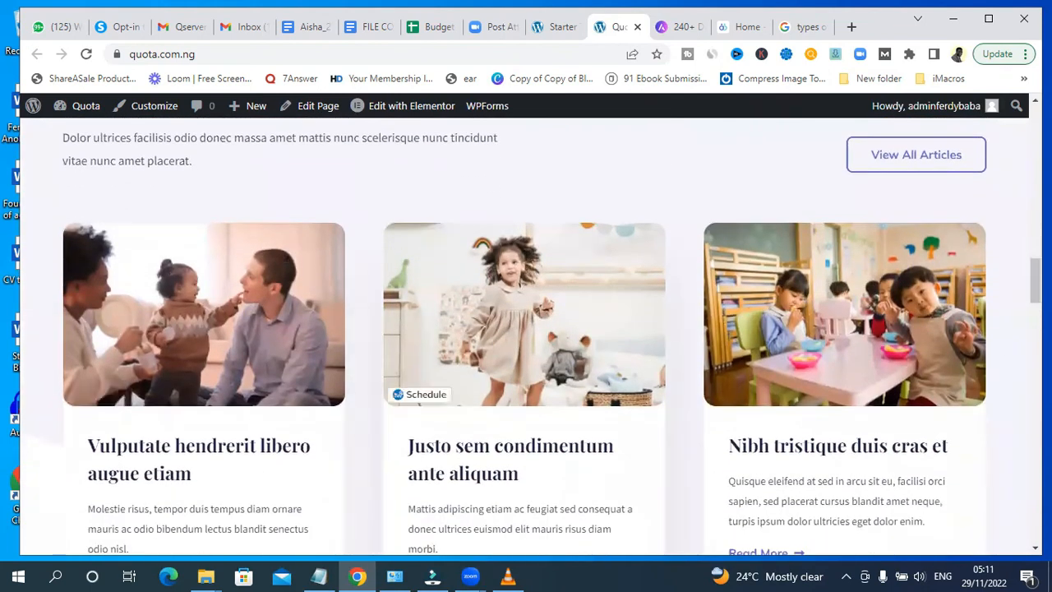
{"action": "left_click_drag", "start_coordinate": [1035, 281], "coordinate": [1036, 128]}
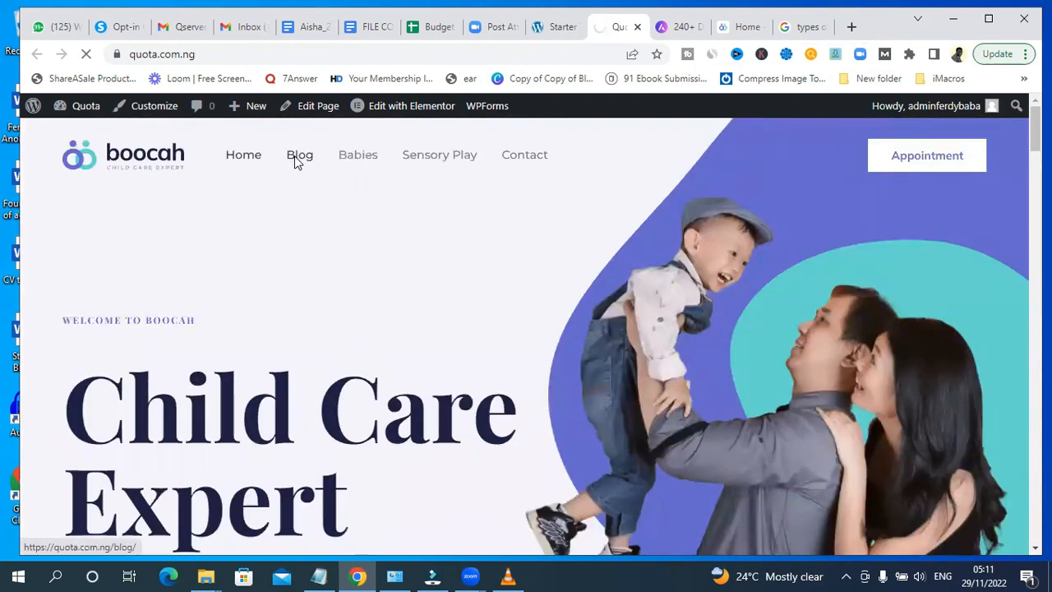
- Open the Blog page, scroll through its posts and newsletter footer, and go back to Home
{"action": "left_click", "coordinate": [299, 156]}
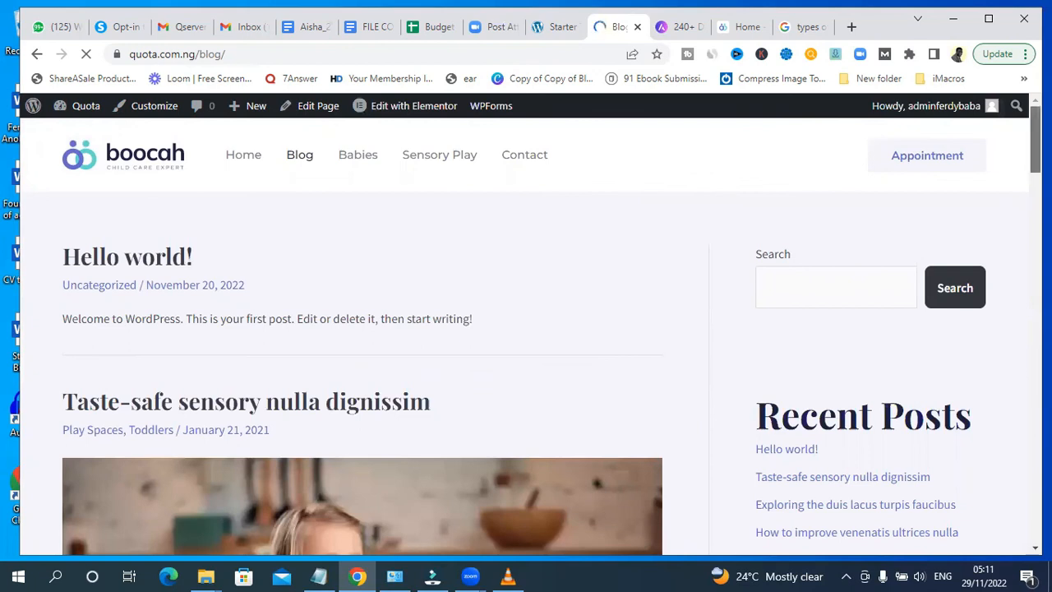
{"action": "scroll", "coordinate": [526, 328], "scroll_direction": "down", "scroll_amount": 15}
{"action": "scroll", "coordinate": [526, 328], "scroll_direction": "down", "scroll_amount": 15}
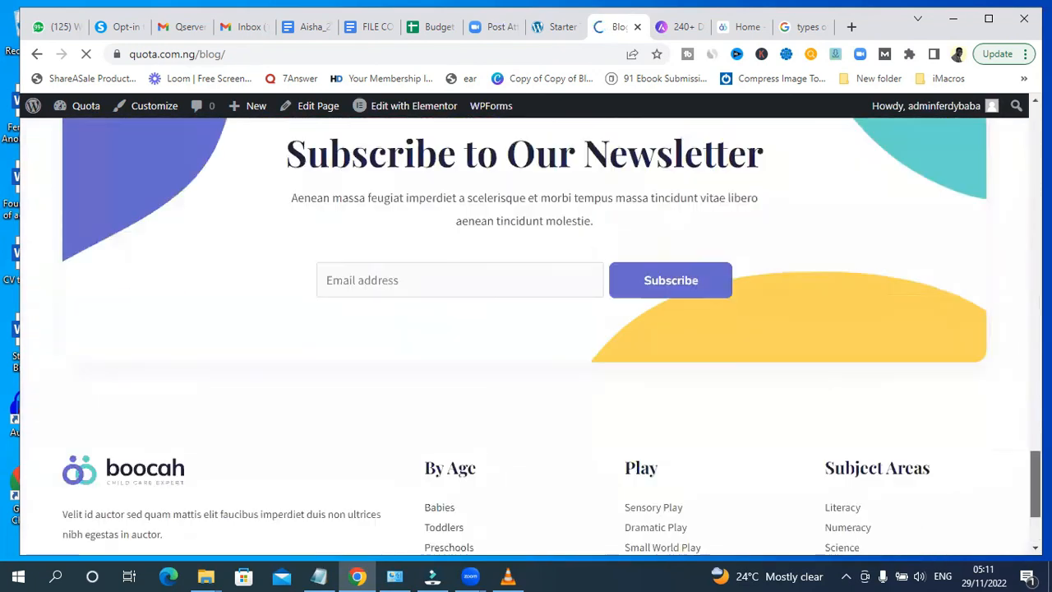
{"action": "scroll", "coordinate": [591, 292], "scroll_direction": "up", "scroll_amount": 20}
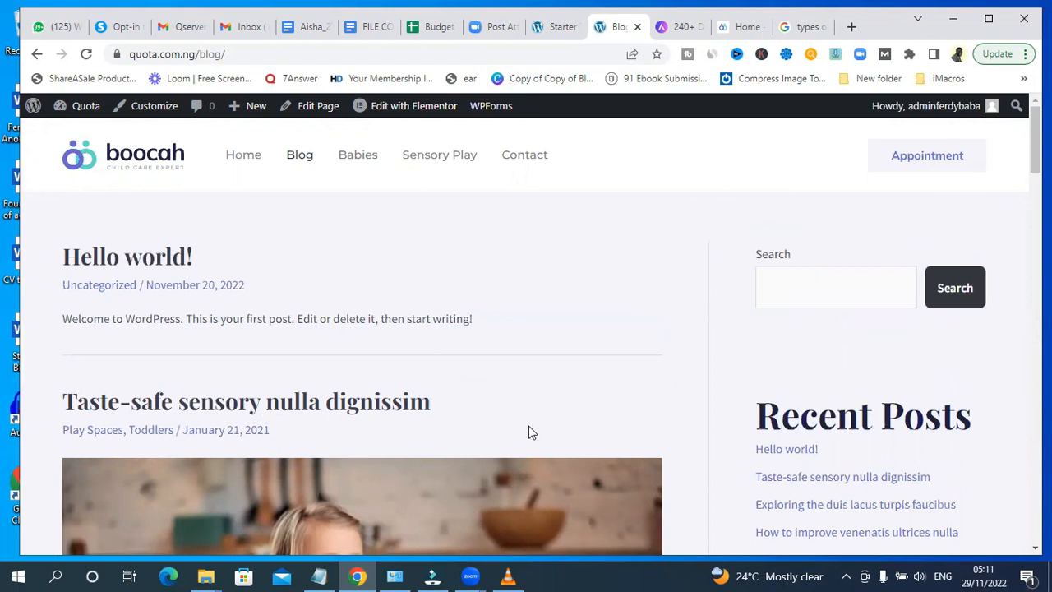
{"action": "left_click", "coordinate": [238, 158]}
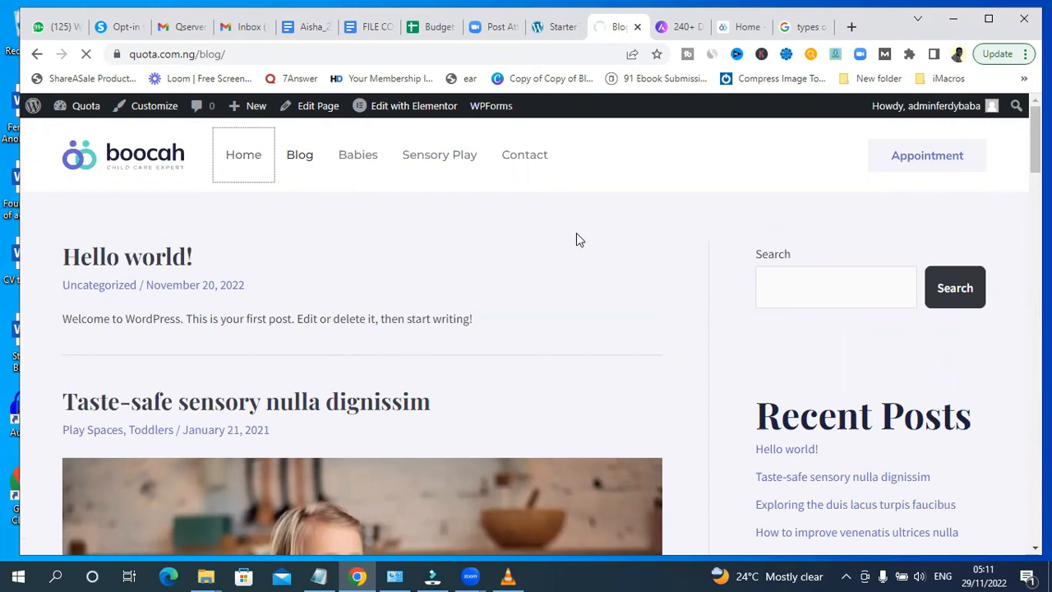